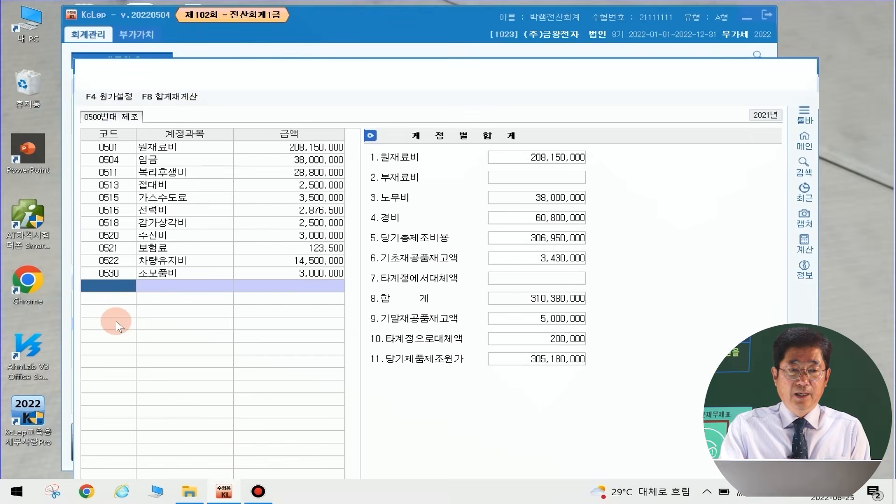
- In the prior-period cost statement (전기분원가명세서), set the 0530 소모품비 amount to 5,000,000 and close the statement
left_click(351, 43)
left_click_drag(346, 66, 344, 20)
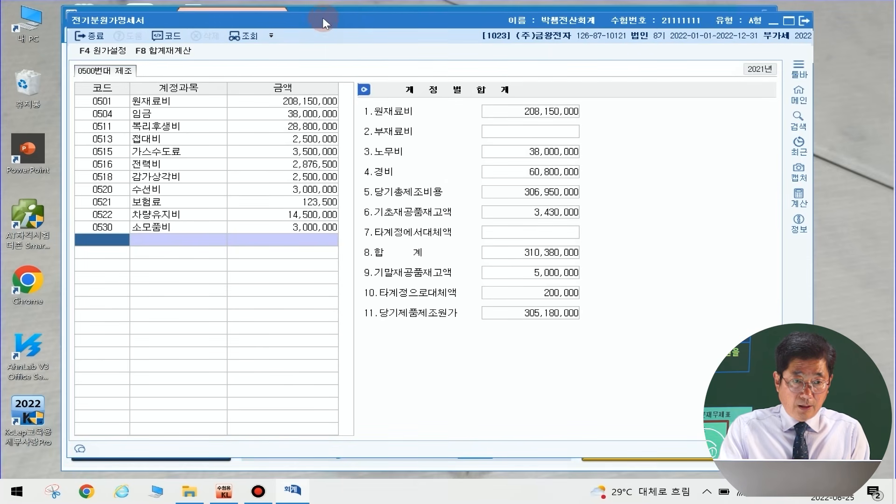
left_click(307, 227)
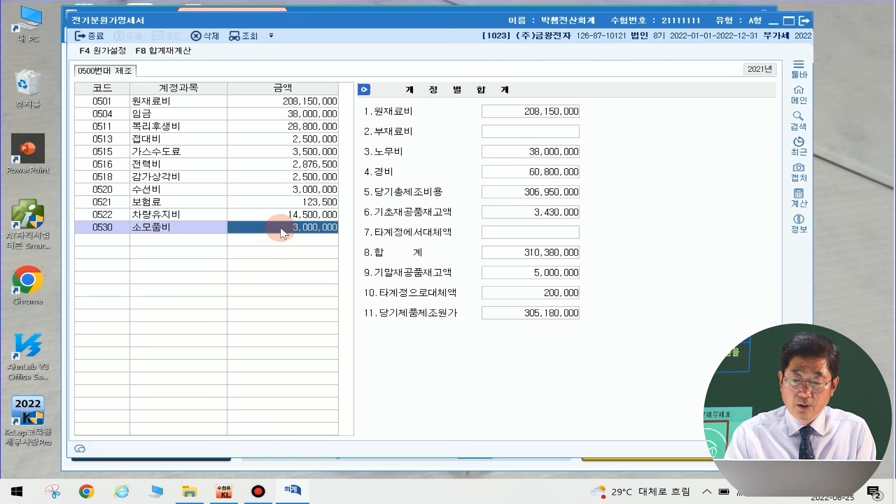
type("5000000")
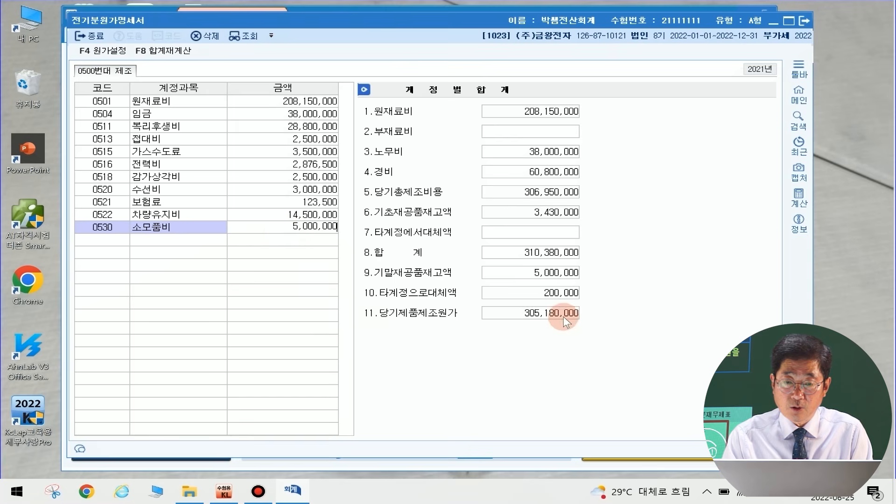
key("Return")
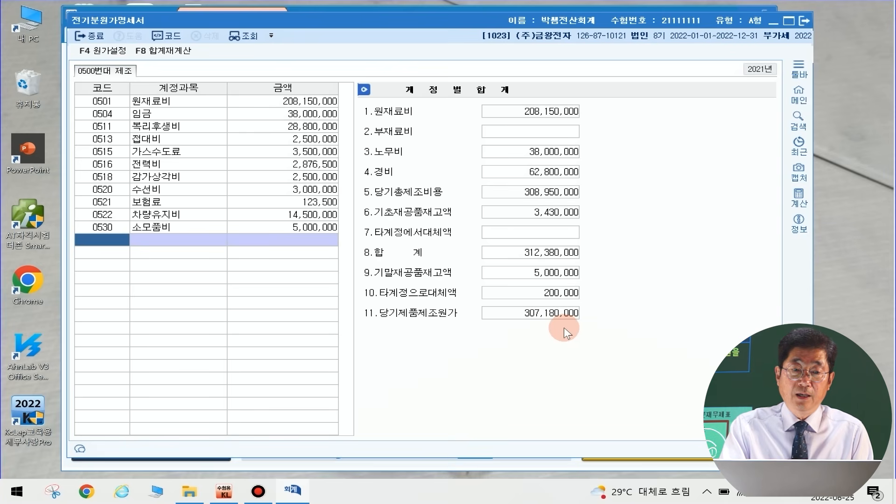
left_click(805, 24)
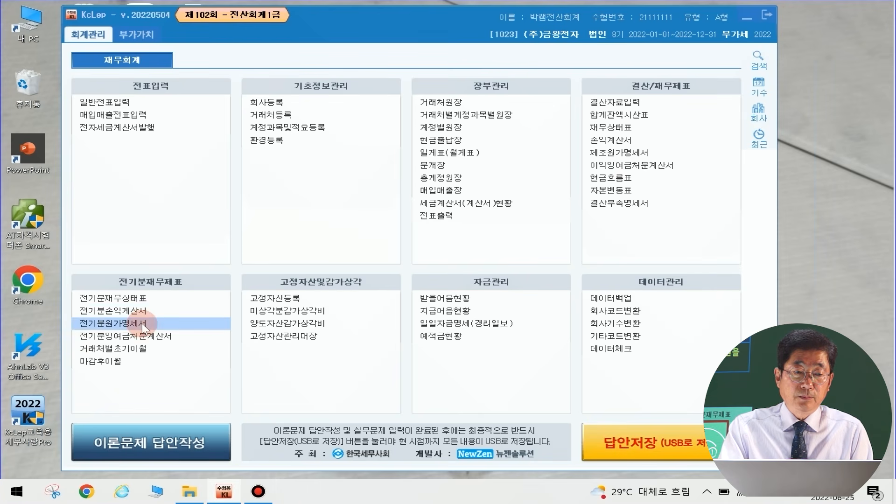
- In the prior-period income statement (전기분손익계산서), set 당기제품제조원가 under 0455 제품매출원가 to 307,180,000 and confirm
left_click(120, 312)
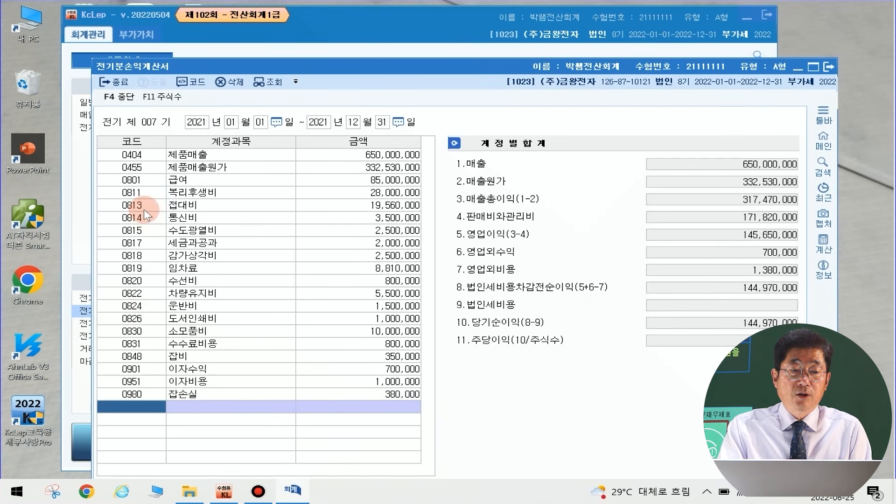
left_click(349, 167)
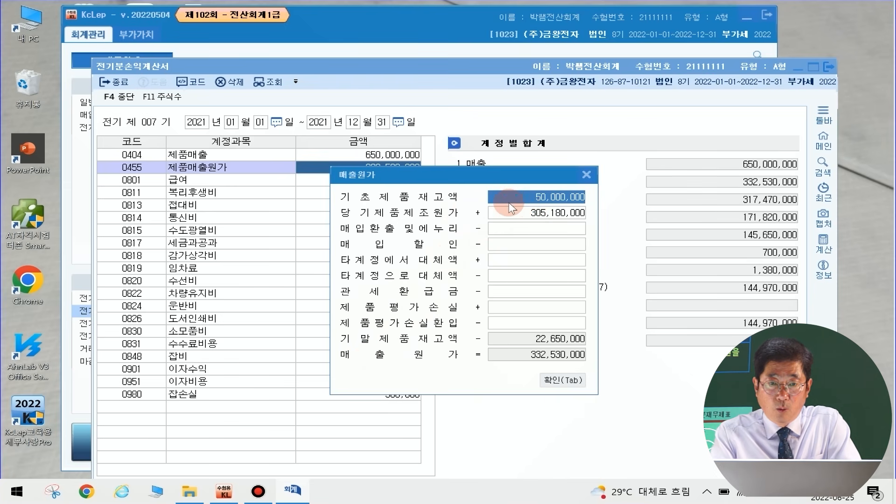
left_click(517, 213)
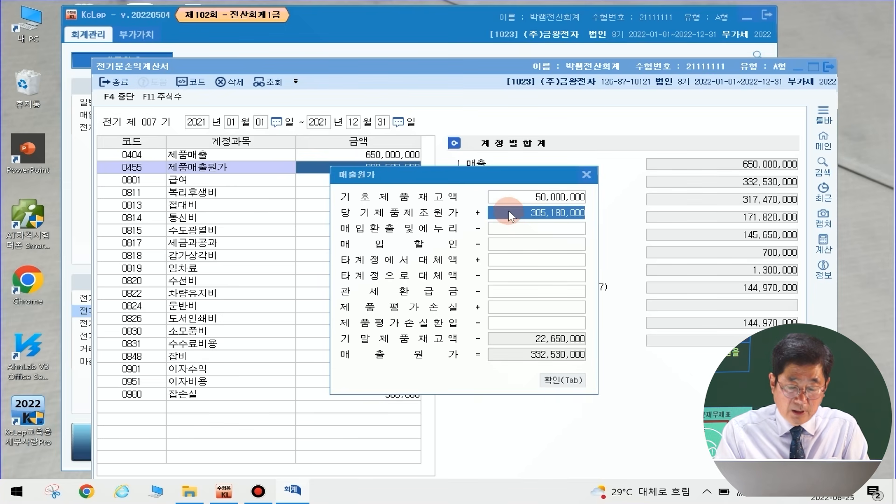
key("BackSpace")
type("307")
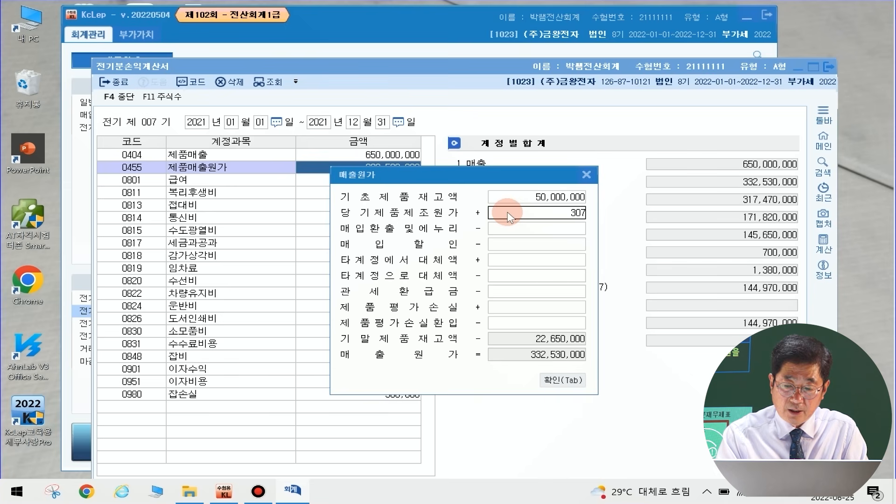
type(",180,000")
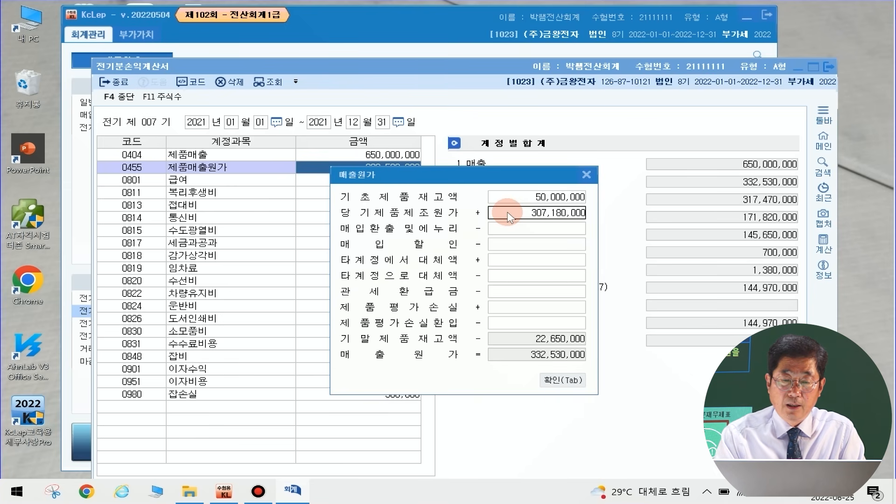
key("Return")
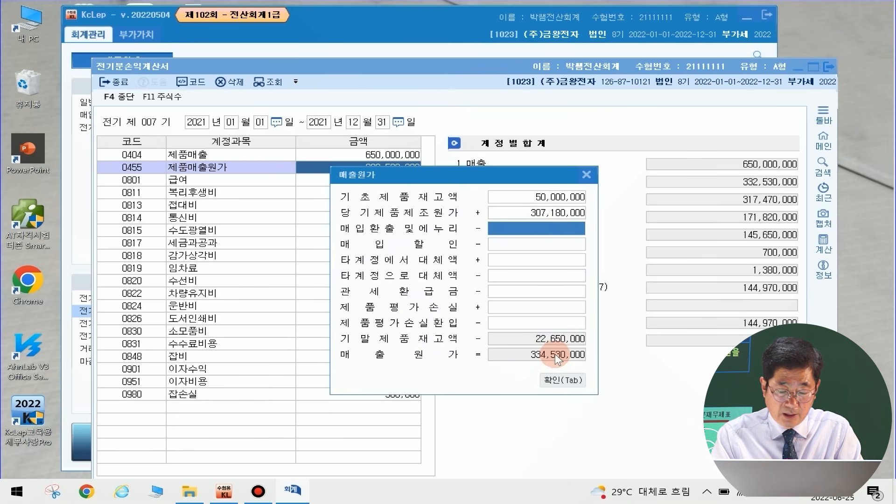
left_click(566, 378)
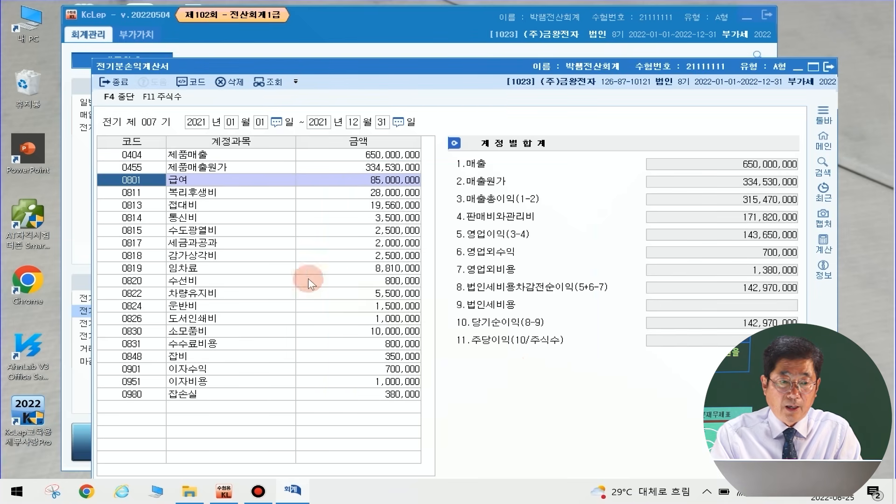
- Set the 0830 소모품비 amount to 8,000,000 in the prior-period income statement and close it
left_click(346, 334)
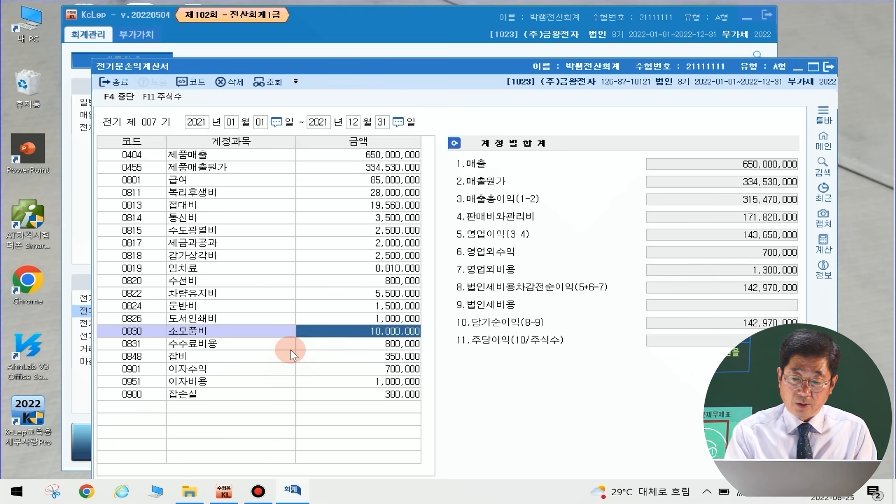
type("8,000,000")
key("Return")
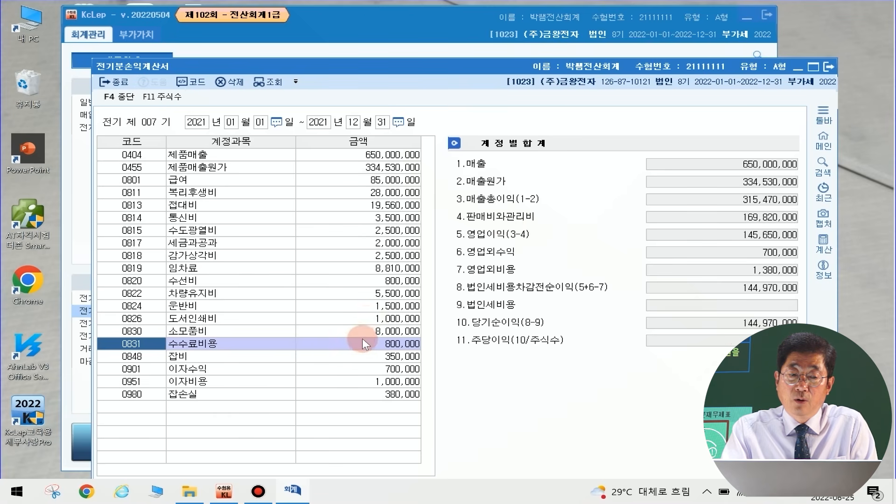
left_click(402, 331)
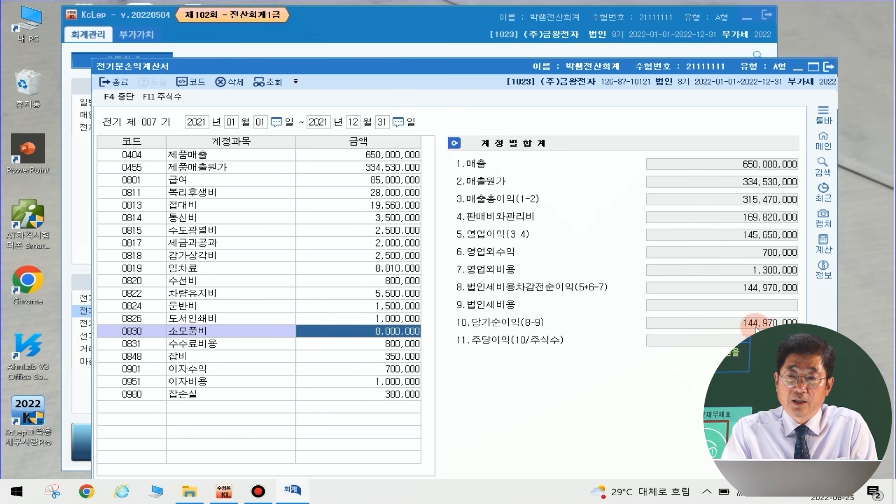
left_click(826, 68)
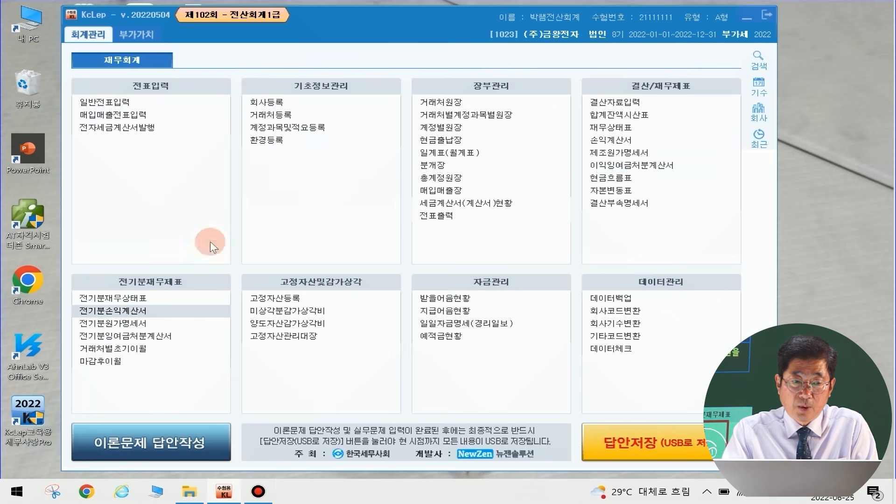
- Review the prior-period balance sheet (전기분재무상태표) and the 당기순이익 figure in the prior-period income statement
left_click(123, 297)
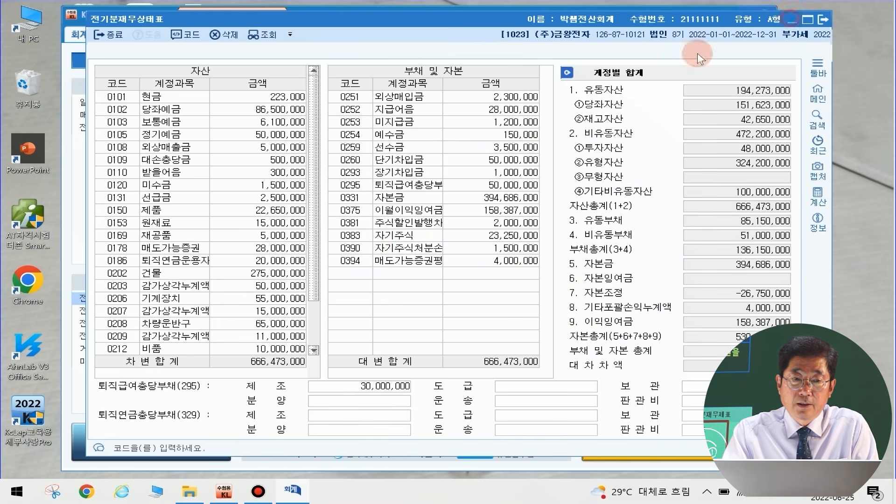
key("Escape")
left_click(130, 311)
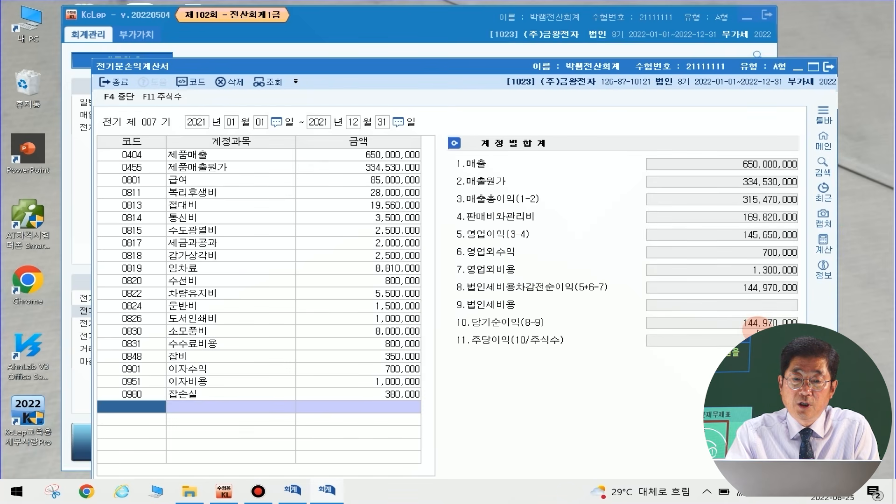
left_click(830, 65)
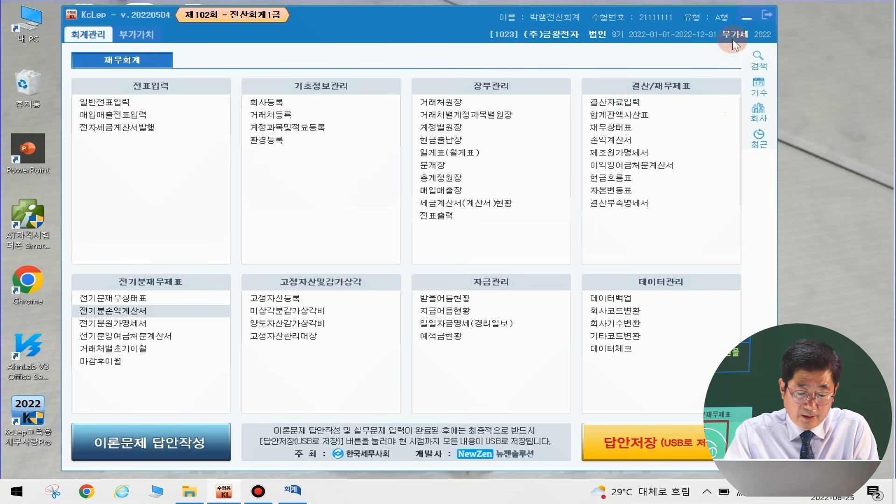
left_click(292, 497)
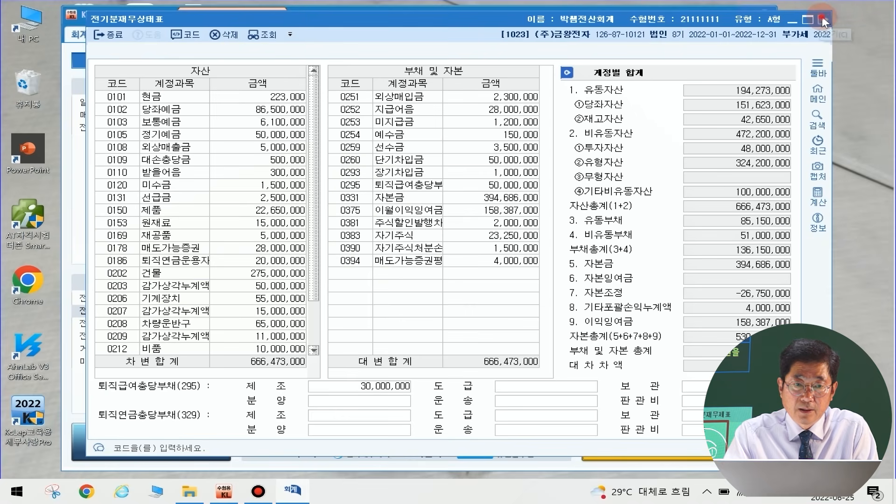
left_click(823, 18)
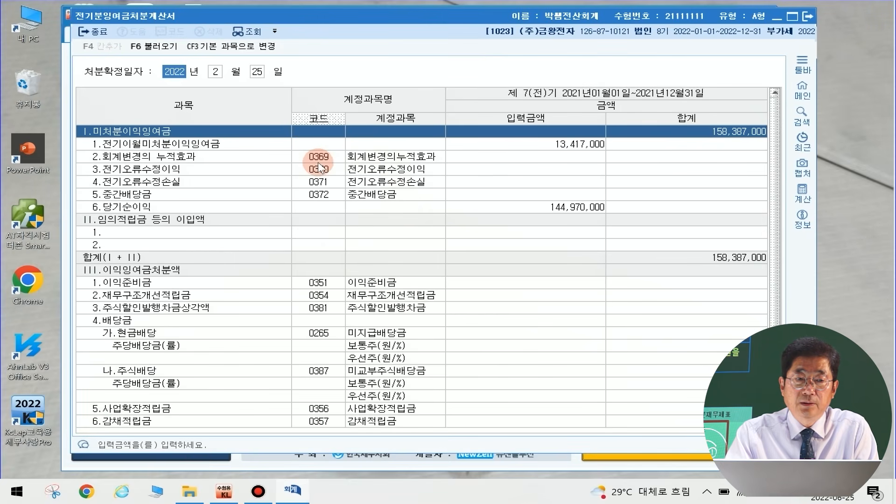
- Compare 당기순이익 and 미처분이익잉여금 in 전기분잉여금처분계산서 with 0375 이월이익잉여금 in 전기분재무상태표, closing both
left_click(567, 207)
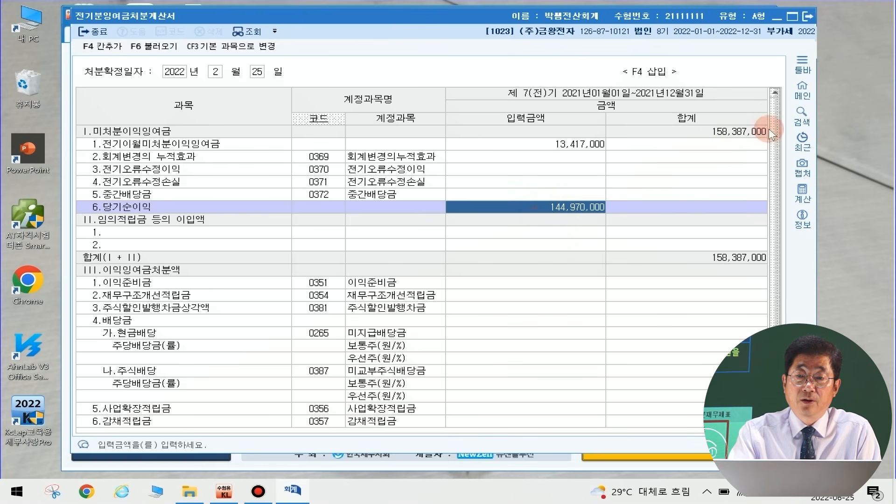
left_click(811, 14)
left_click(120, 297)
left_click(546, 128)
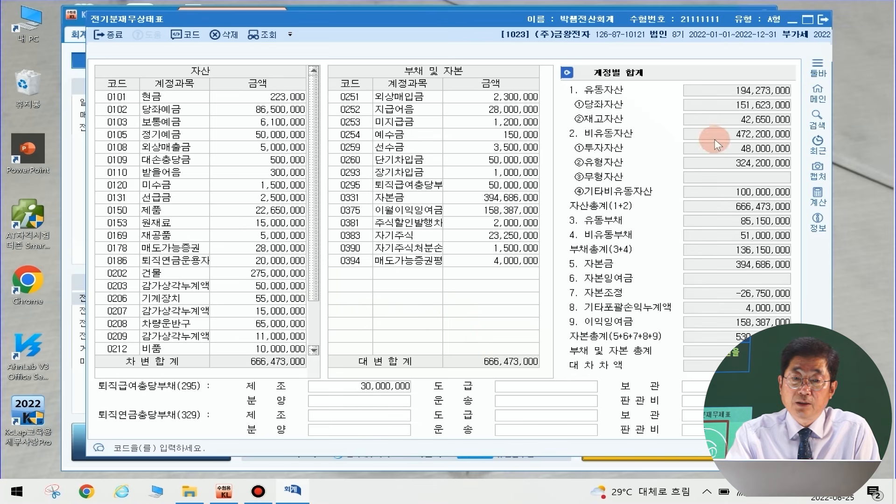
left_click(512, 213)
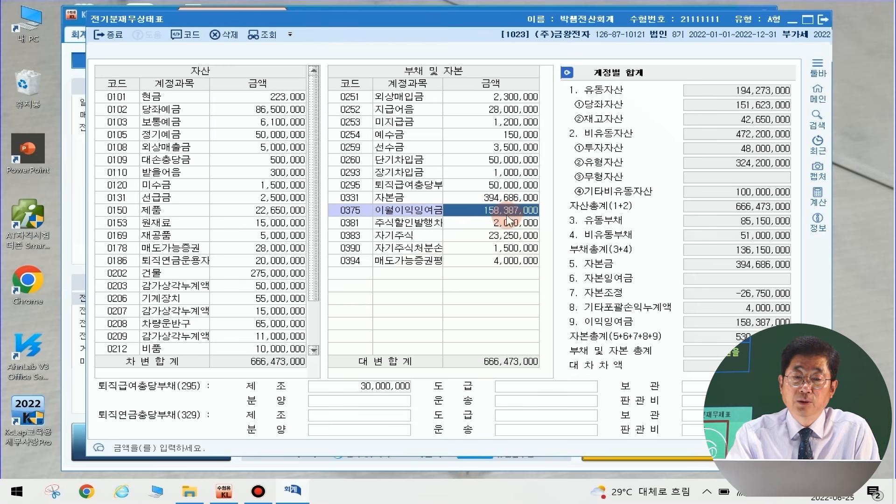
left_click(824, 20)
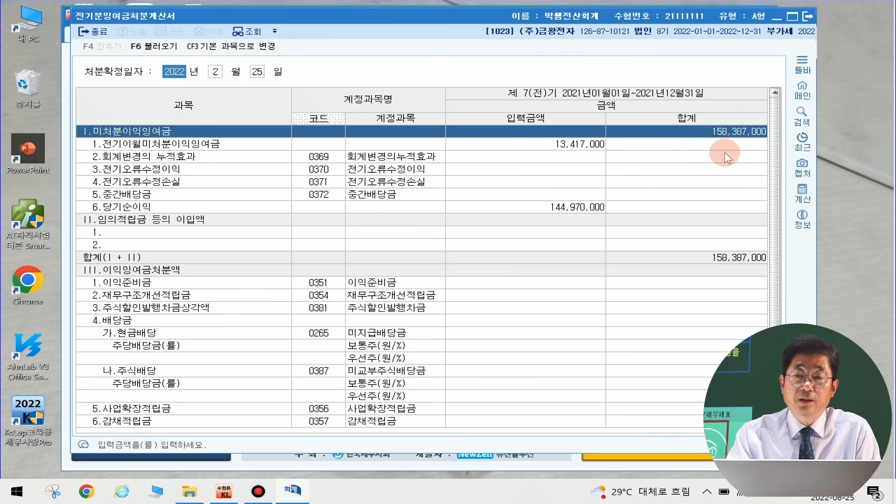
left_click(811, 15)
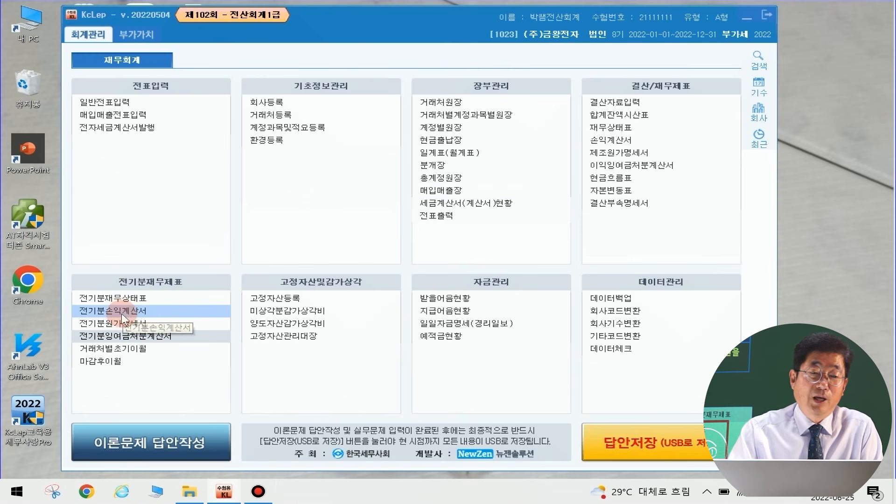
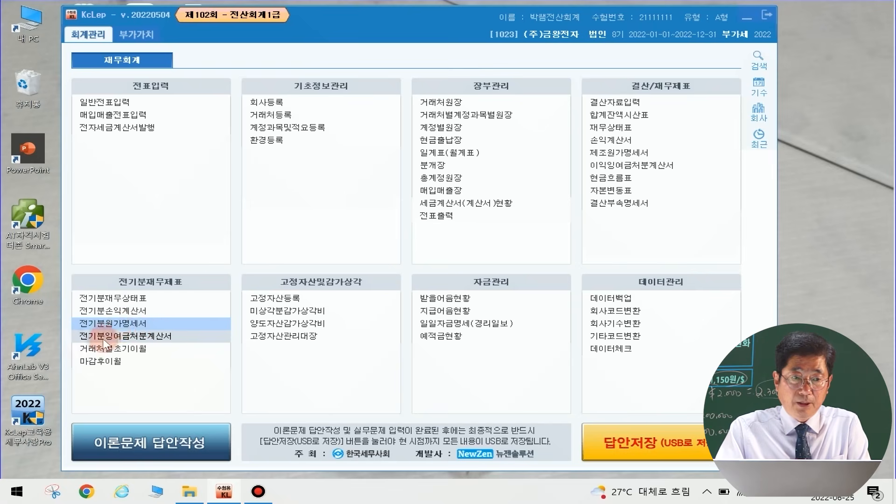
- Open general voucher entry (일반전표입력) and set the voucher date to July 20, 2022
left_click(104, 103)
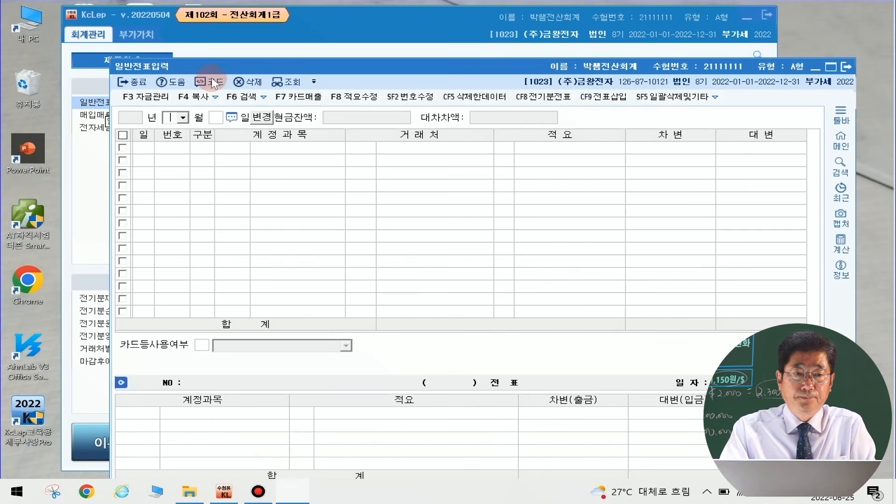
left_click_drag(235, 61, 171, 19)
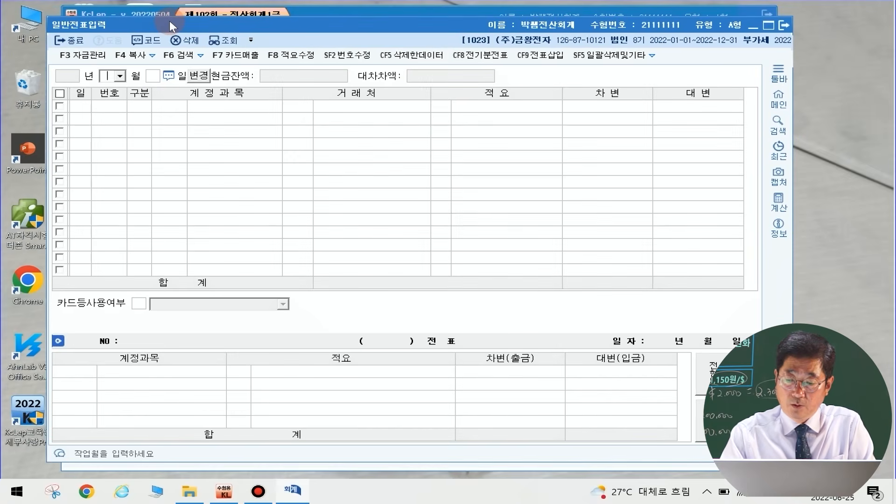
type("073")
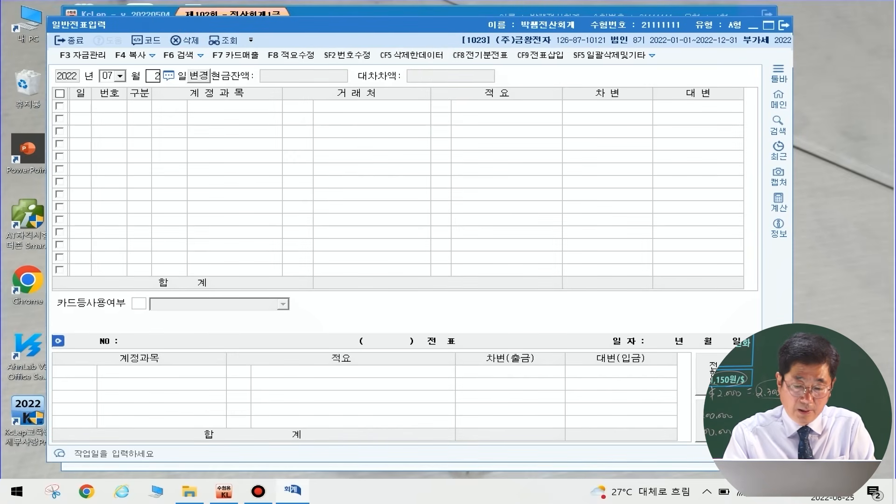
type("0")
key("Return")
- Enter a debit (차변) line of 29,000,000 for account 0103 보통예금, leaving the customer and description blank
type("3")
key("Return")
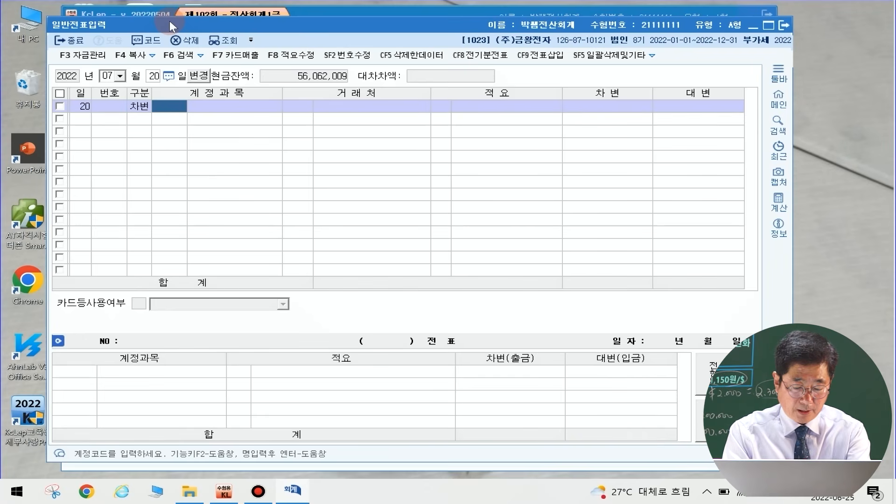
type("103")
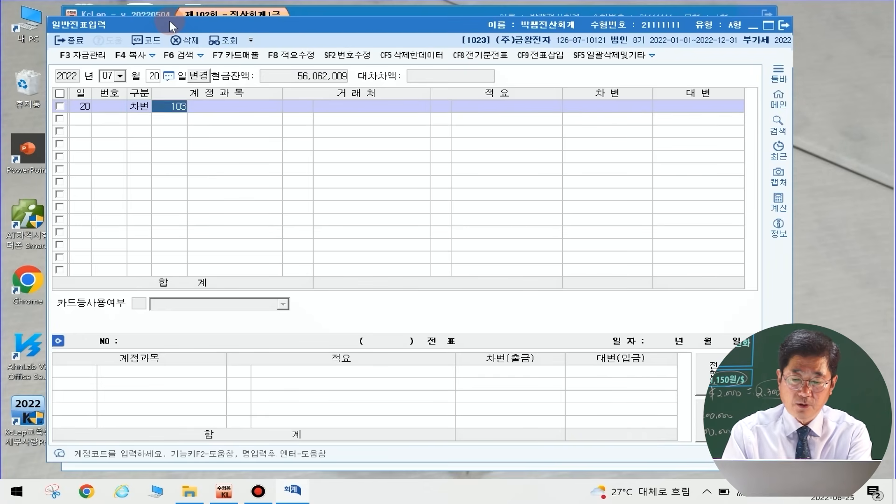
key("Return")
key("Return")
key("Return")
key("Return")
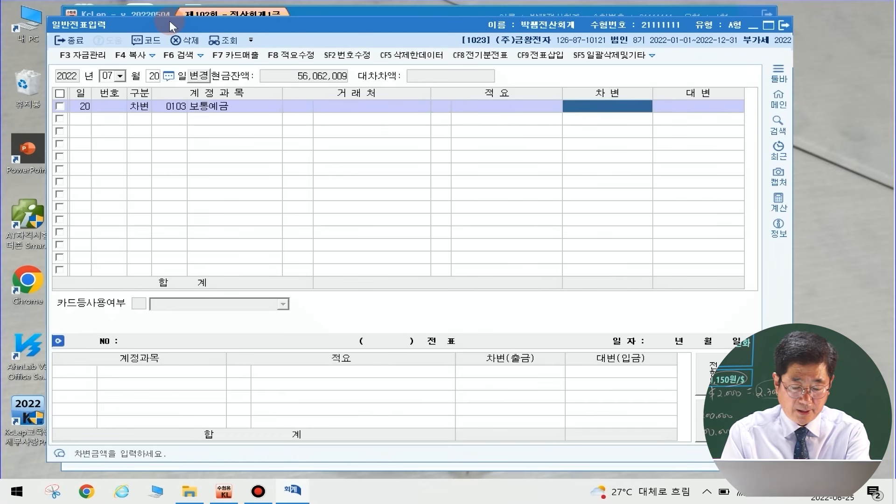
type("29000000")
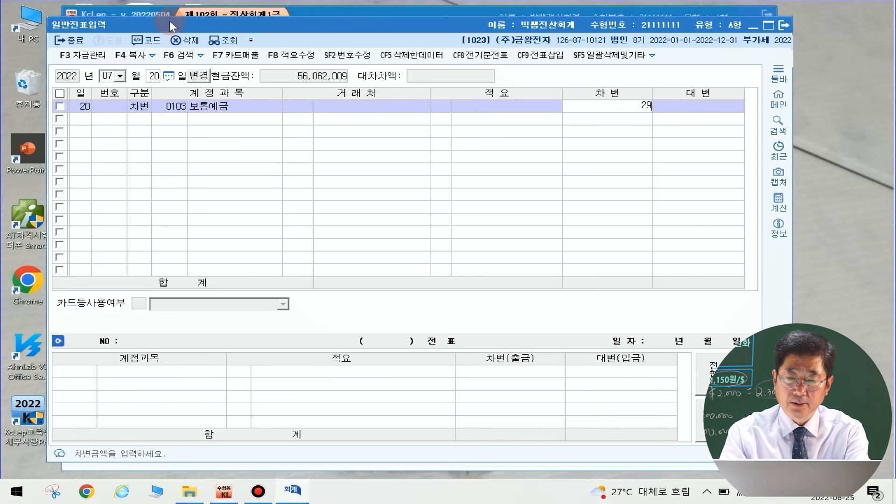
key("Return")
- Enter a debit (차변) line of 4,000,000 for account 0394 매도가능증권평가이익, leaving the customer and description blank
type("3")
key("Return")
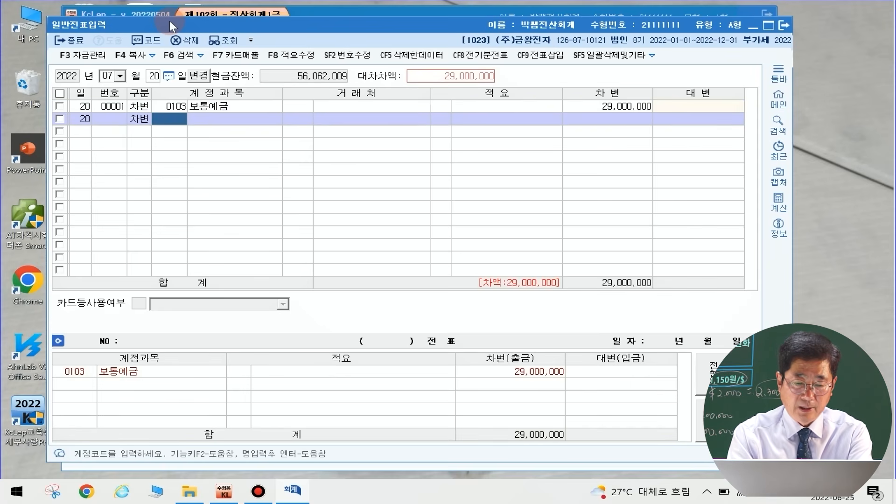
type("매도가")
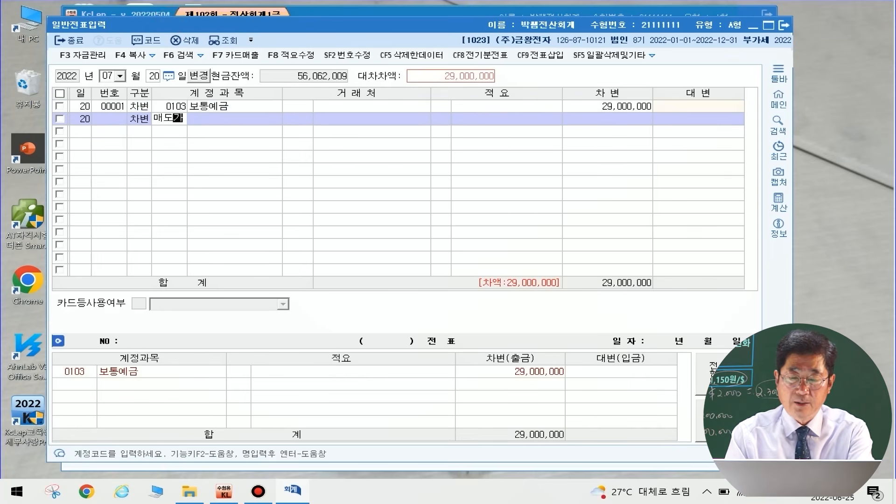
key("Return")
key("Down")
key("Down")
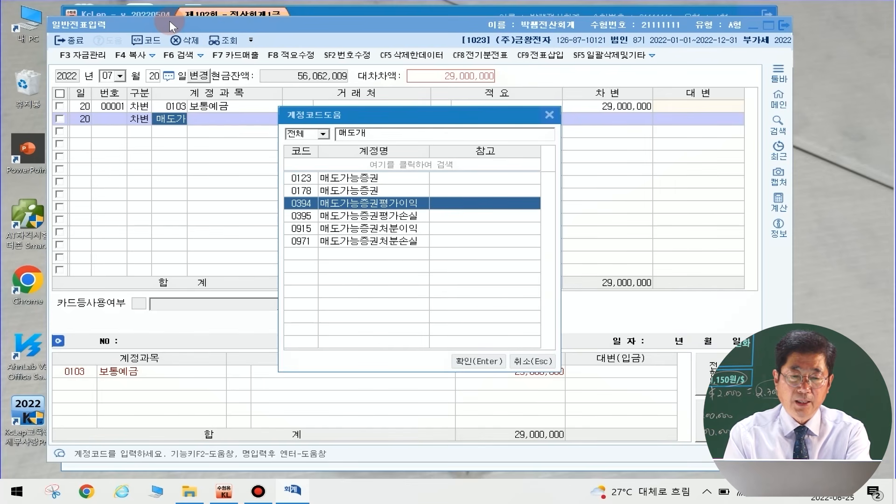
key("Return")
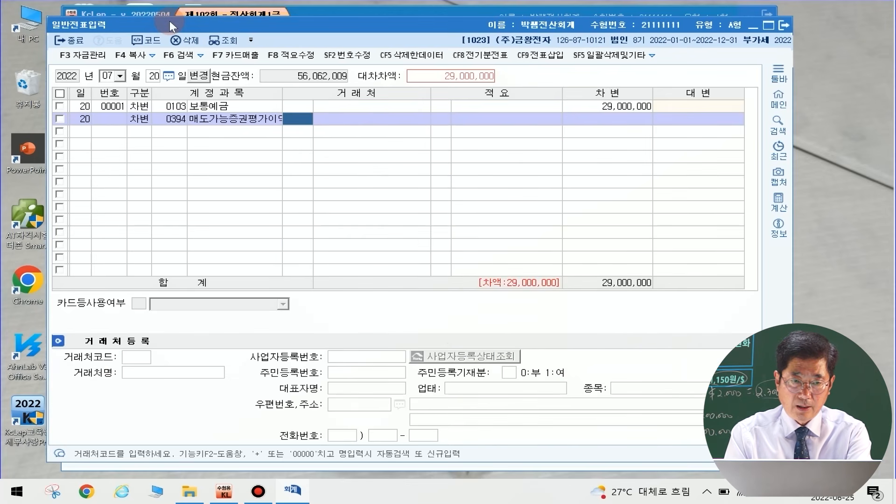
key("Return")
key("Return")
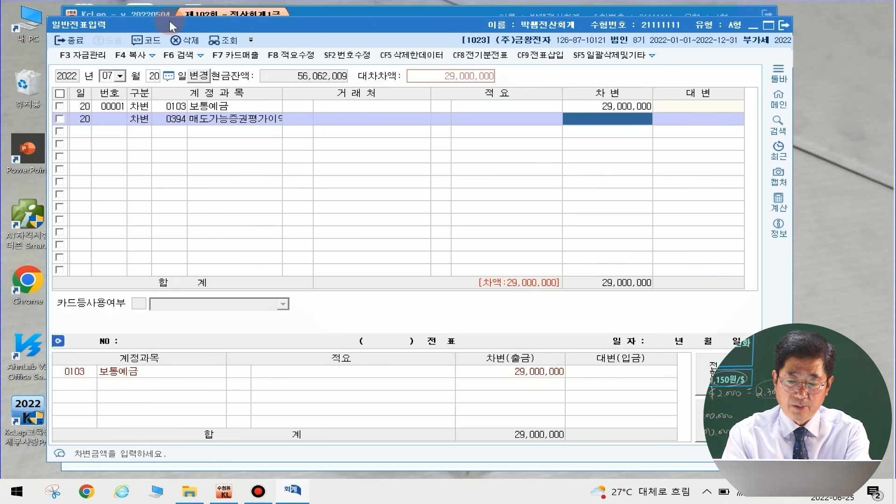
type("4000")
key("Return")
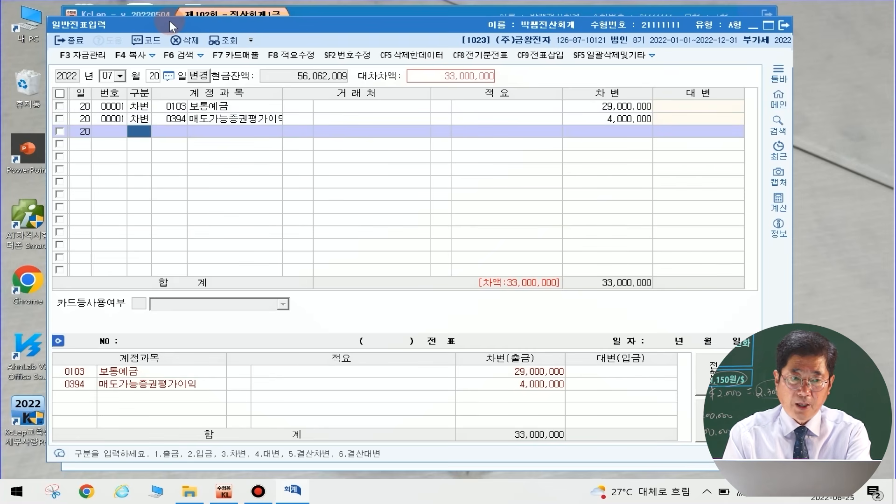
- Start a credit (대변) line and search the account codes for 매도가, cancelling the lookup without choosing an account
type("4")
type("매도가")
key("Return")
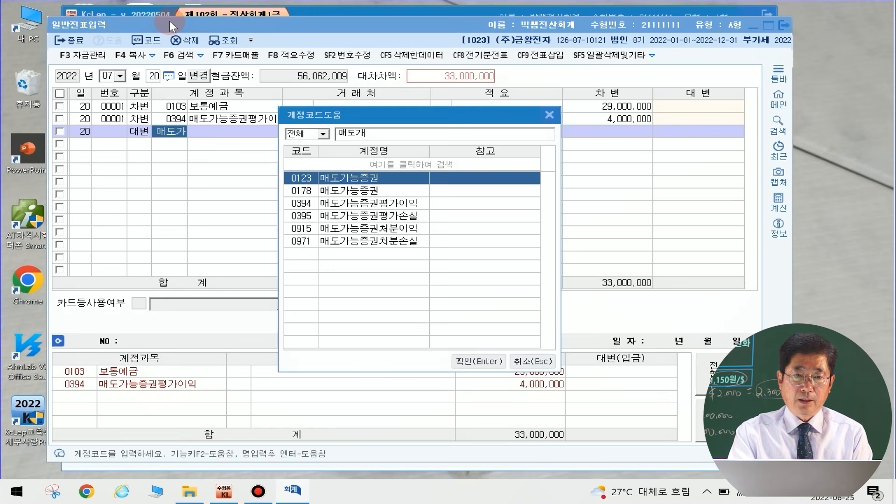
type("ㅐ")
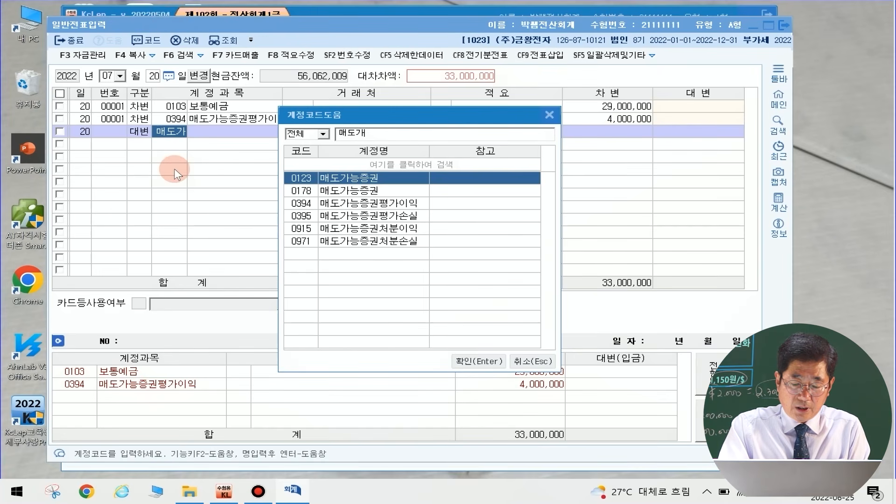
key("BackSpace")
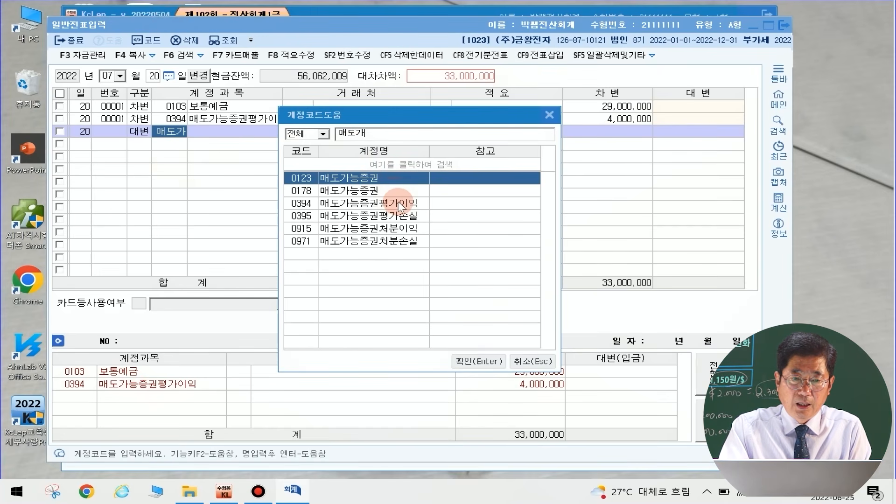
left_click(529, 364)
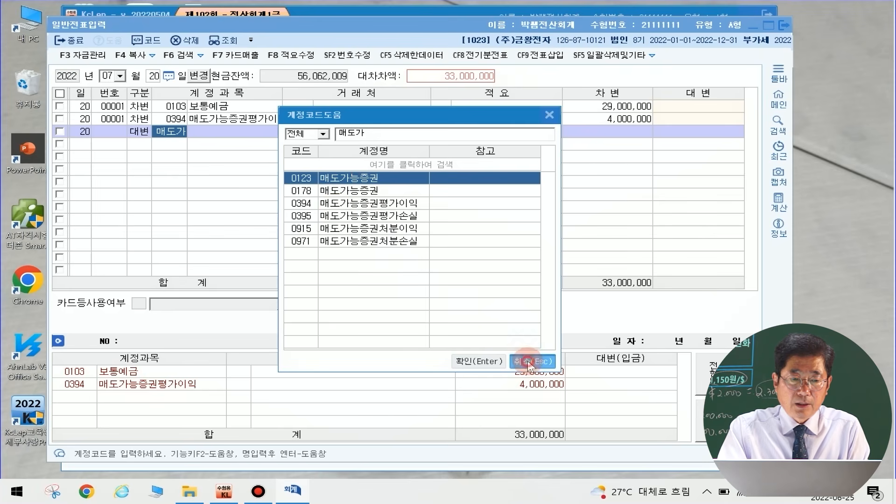
- Check account 0178 매도가능증권 among the 투자자산 accounts in 계정과목및적요등록, closing that window after the check
left_click(753, 26)
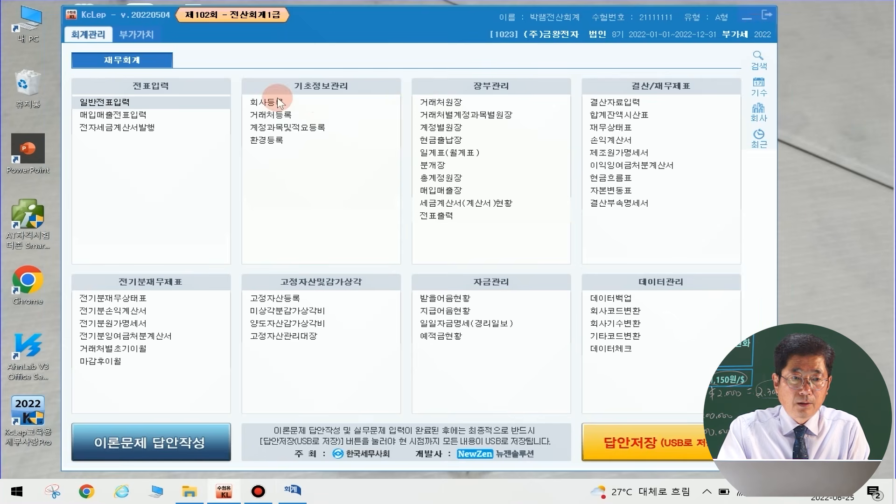
left_click(290, 129)
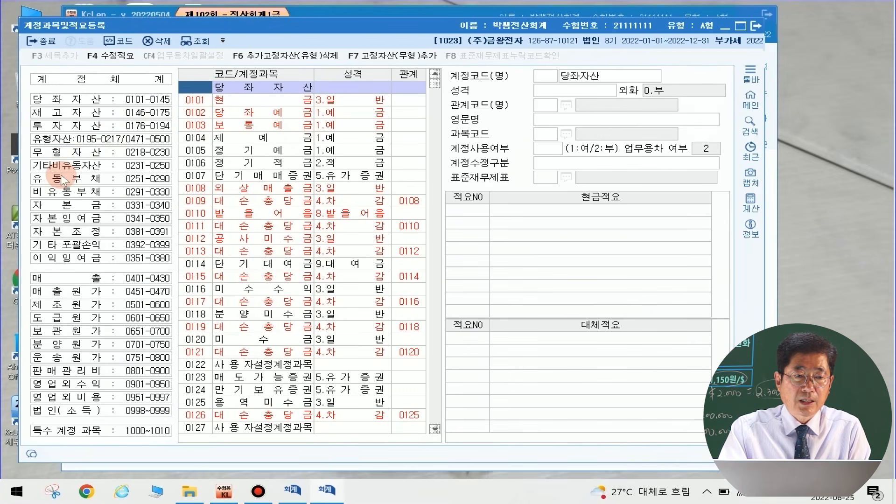
left_click(80, 125)
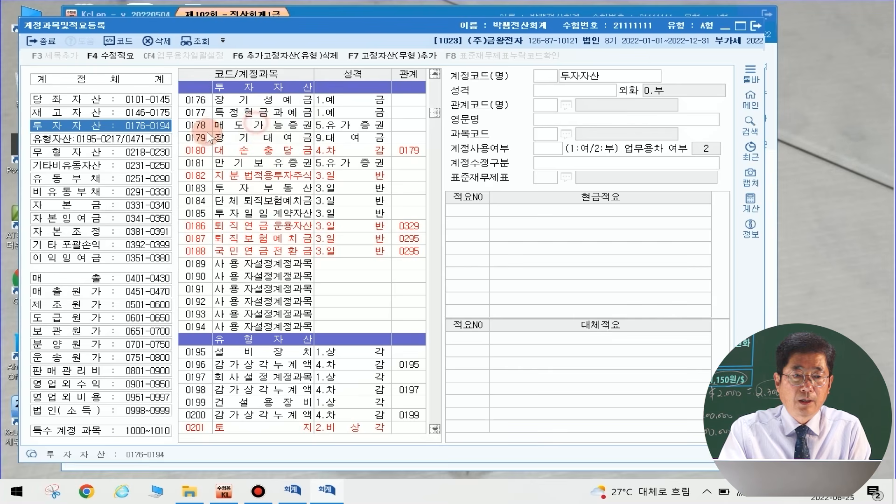
left_click(179, 123)
left_click(192, 123)
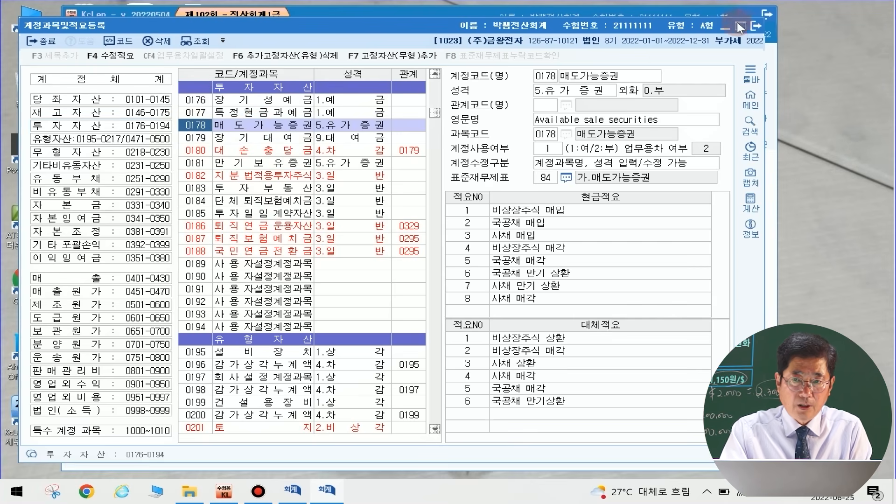
left_click(754, 23)
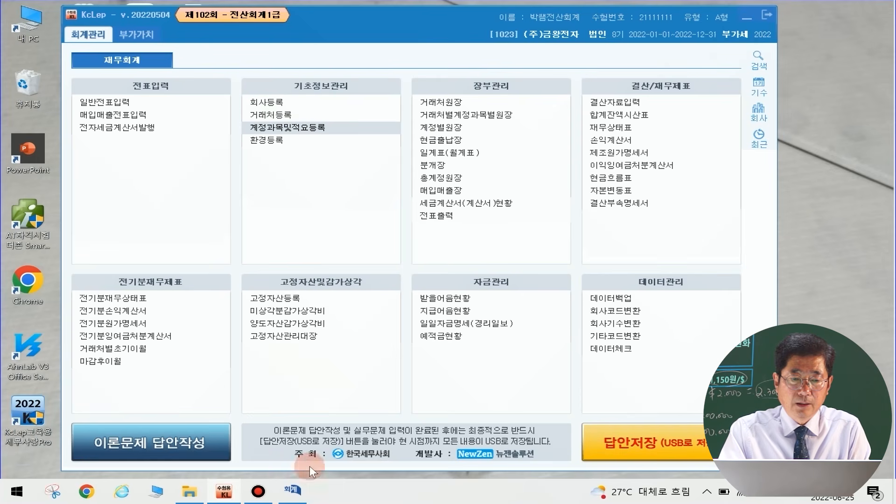
- Return to the July 20 voucher and complete the credit (대변) line with account 0178 매도가능증권 and 28,000,000
left_click(293, 490)
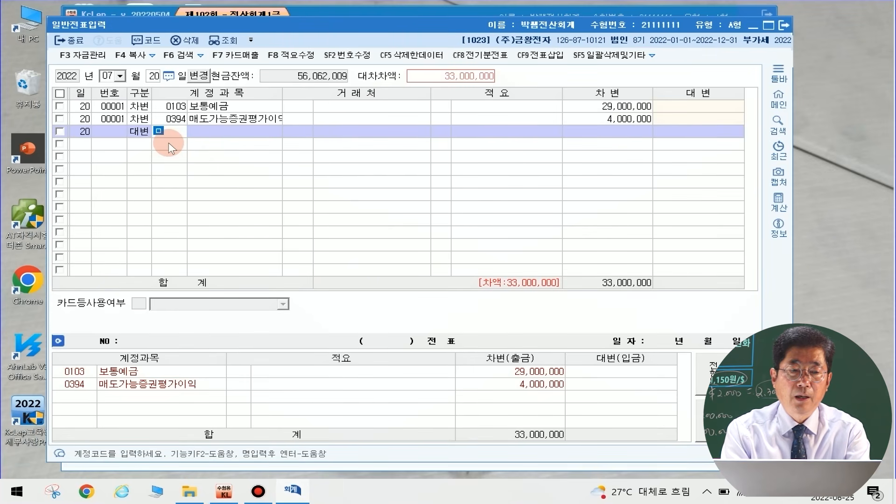
type("매도")
key("Return")
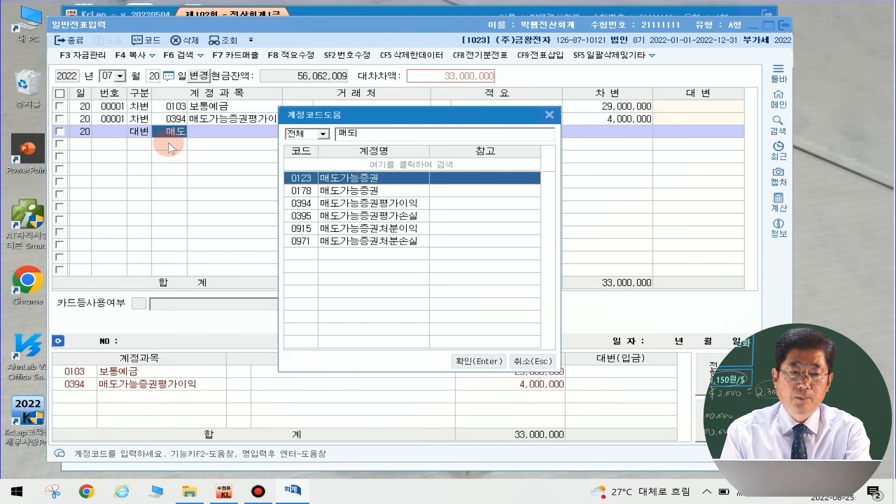
key("Down")
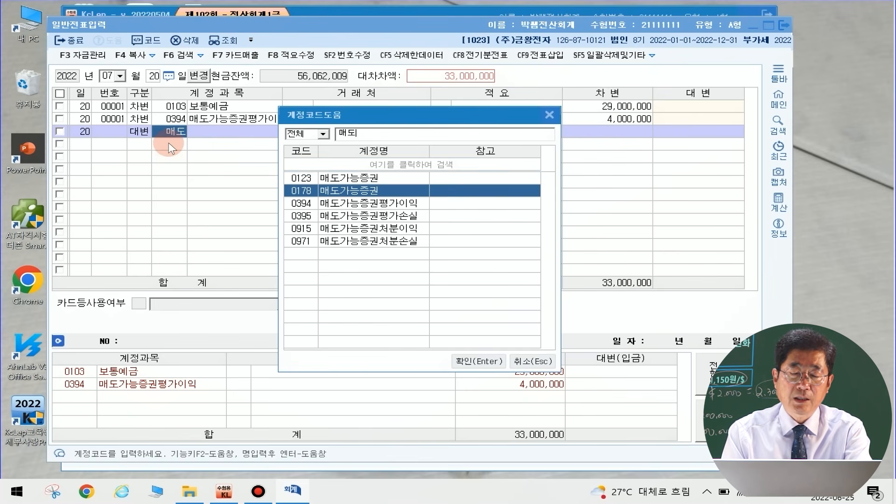
key("Return")
key("Return")
key("Return")
key("Return")
key("Return")
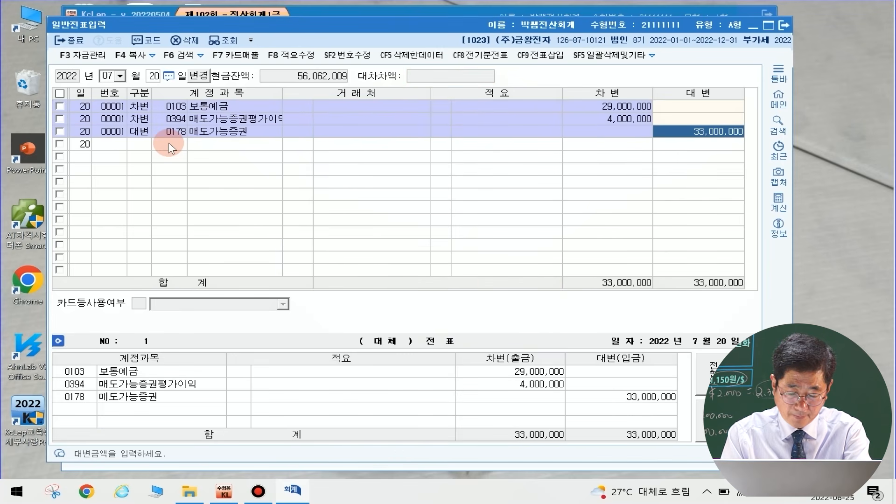
type("28000000")
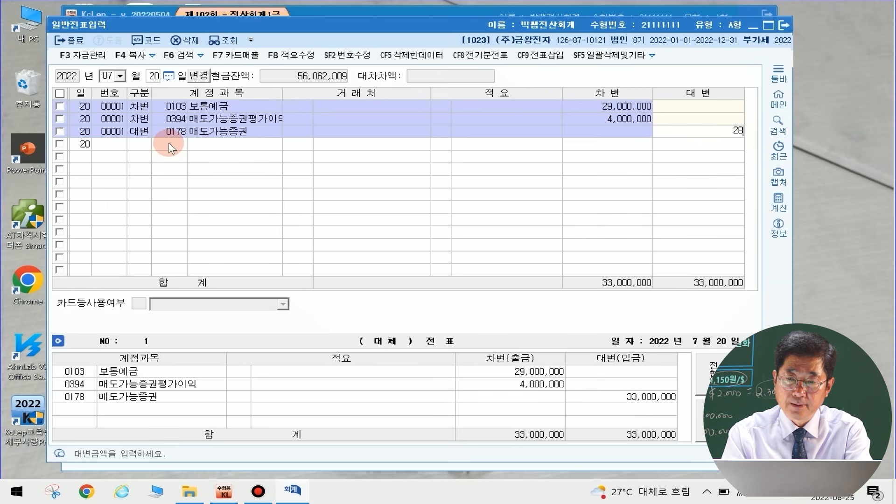
key("Return")
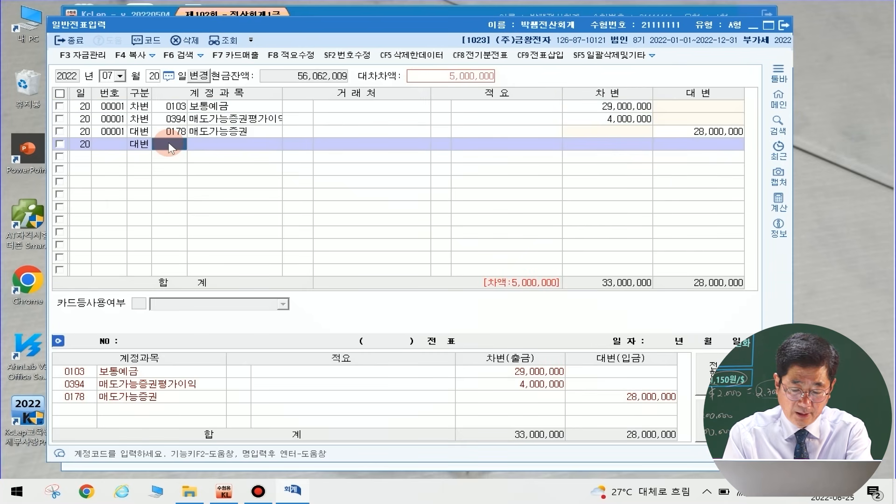
- Add a credit (대변) line of 5,000,000 for account 0915 매도가능증권처분이익 to finish the July 20 voucher
left_click(169, 143)
type("매도가")
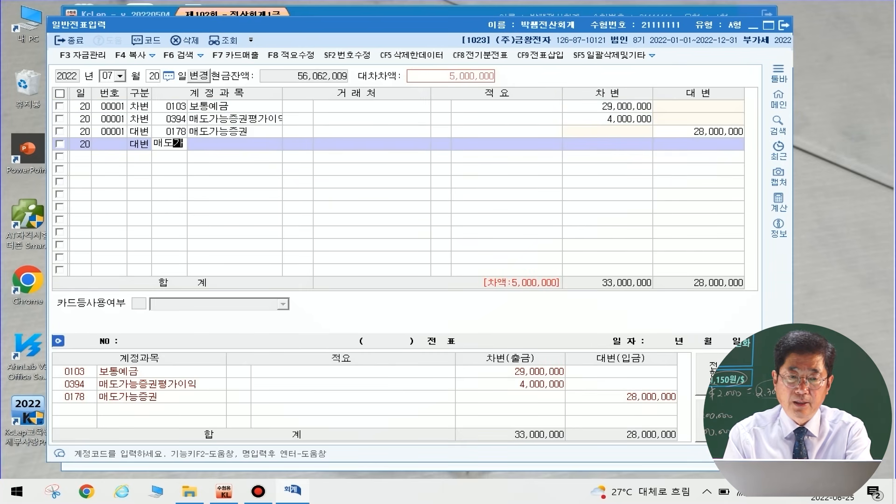
key("Return")
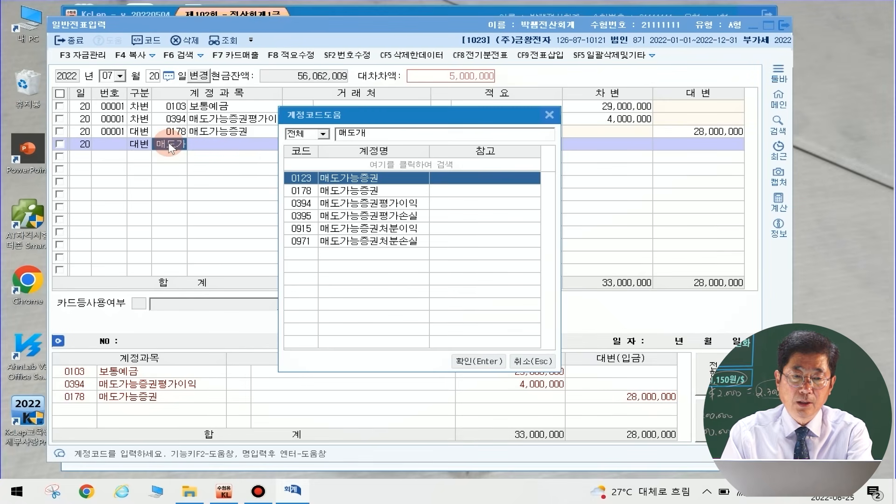
left_click(333, 229)
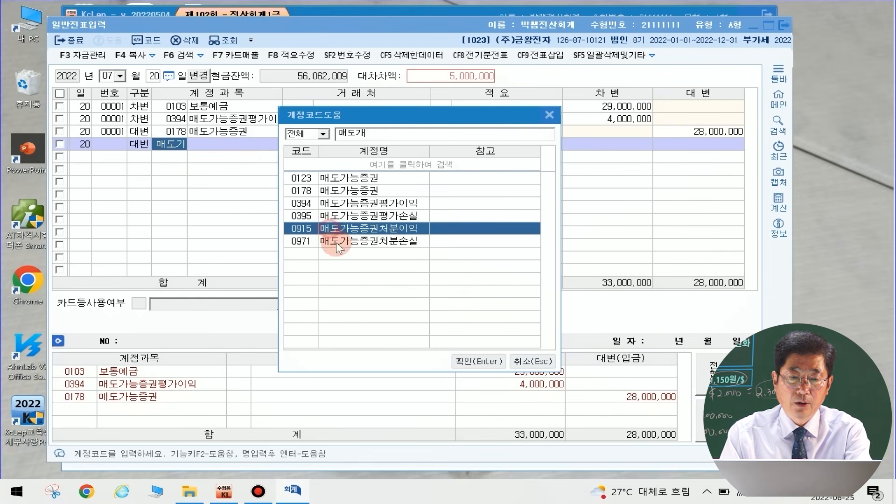
left_click(473, 367)
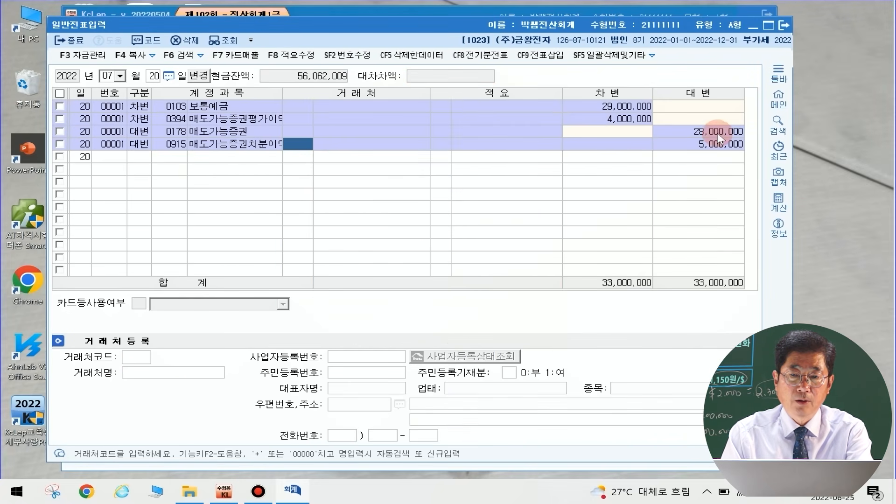
left_click(717, 140)
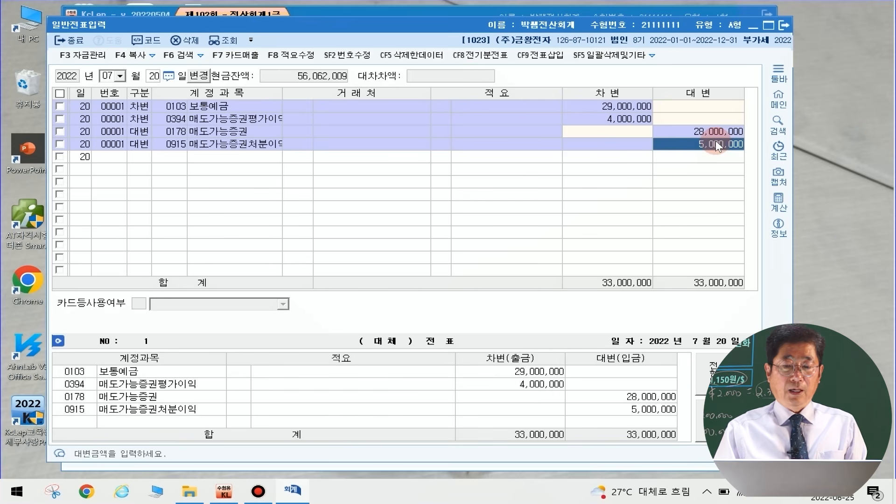
key("Return")
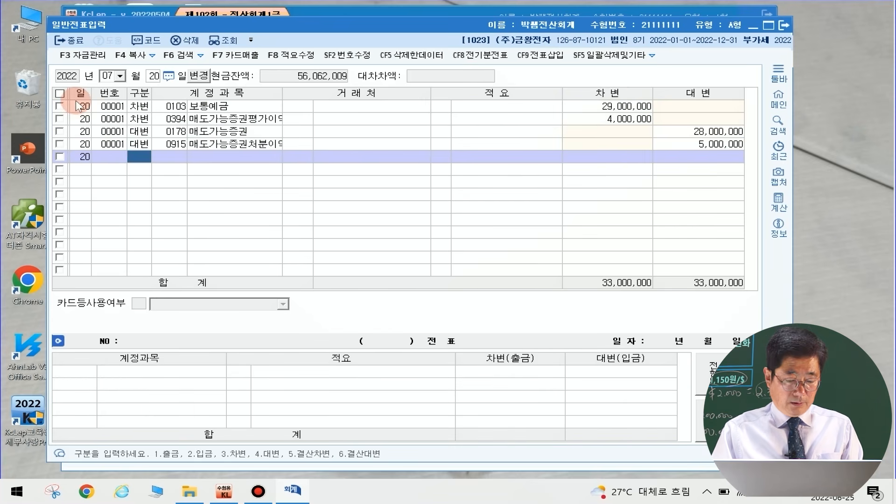
- Set the general voucher date to September 26, 2022
left_click(105, 76)
type("09")
key("Return")
type("26")
key("Return")
- Enter a debit (차변) line of 550,000 for the manufacturing-cost account 0520 수선비, leaving the customer and description blank
type("3")
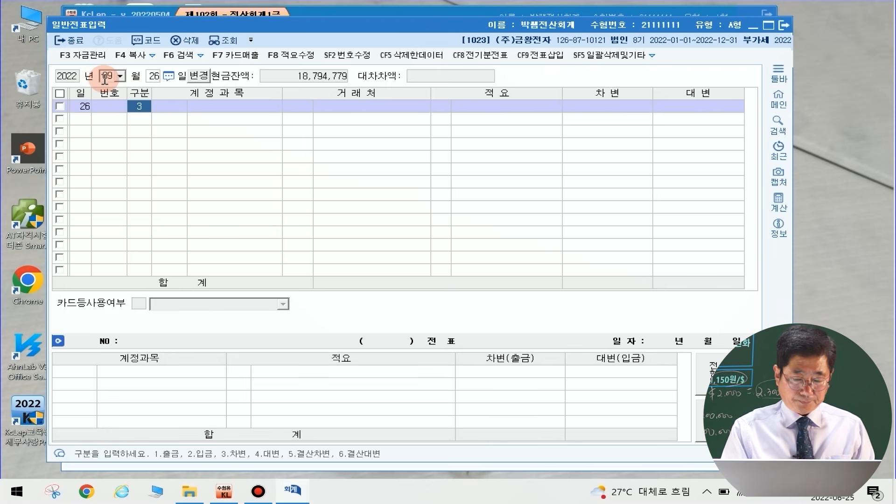
key("Return")
type("수선")
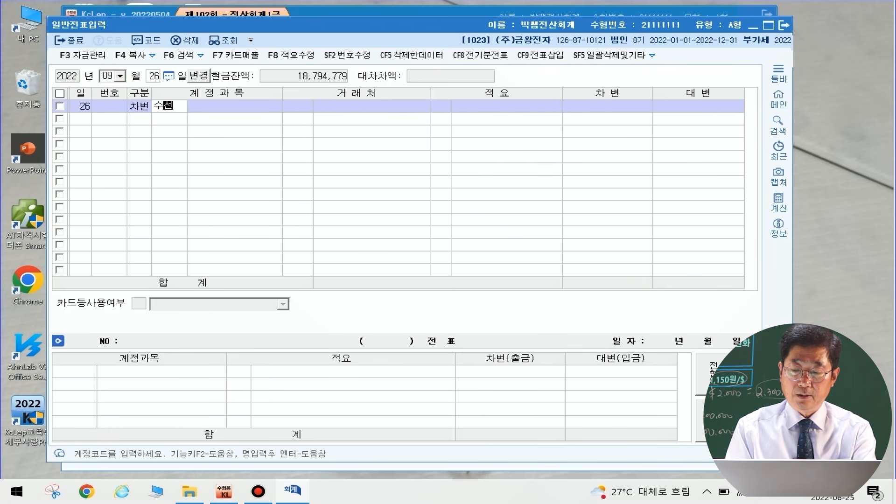
key("Return")
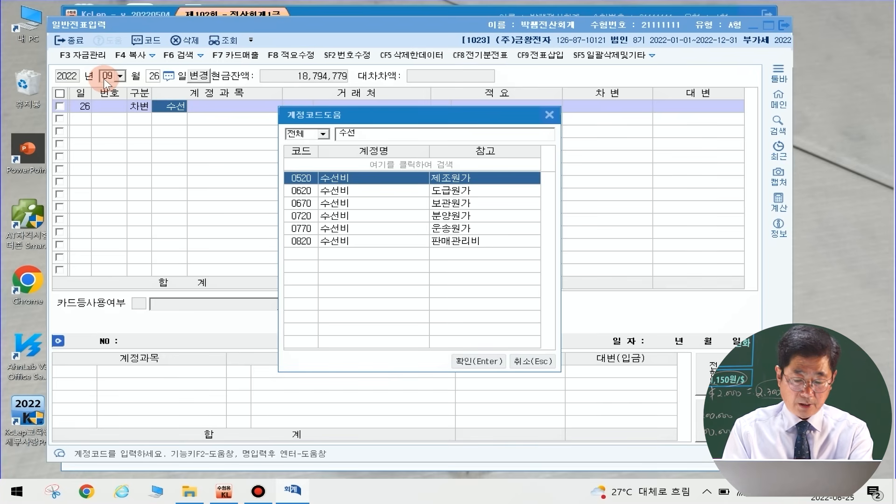
key("Return")
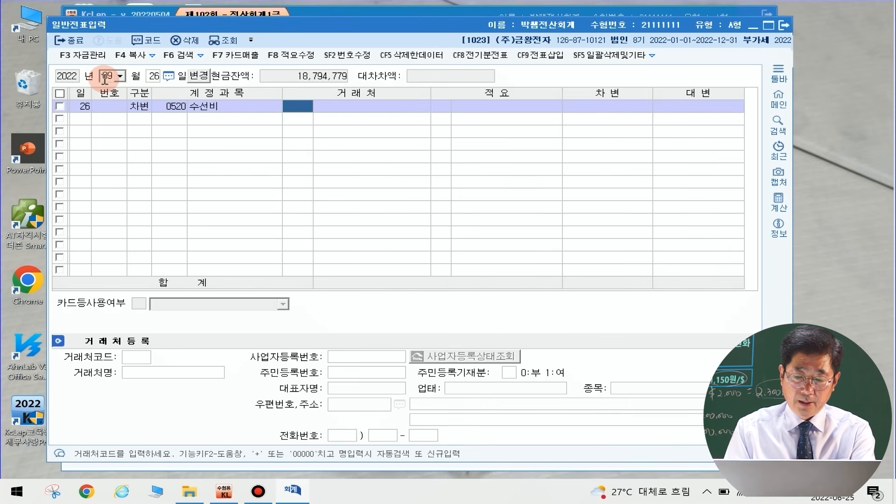
key("Return")
key("Return")
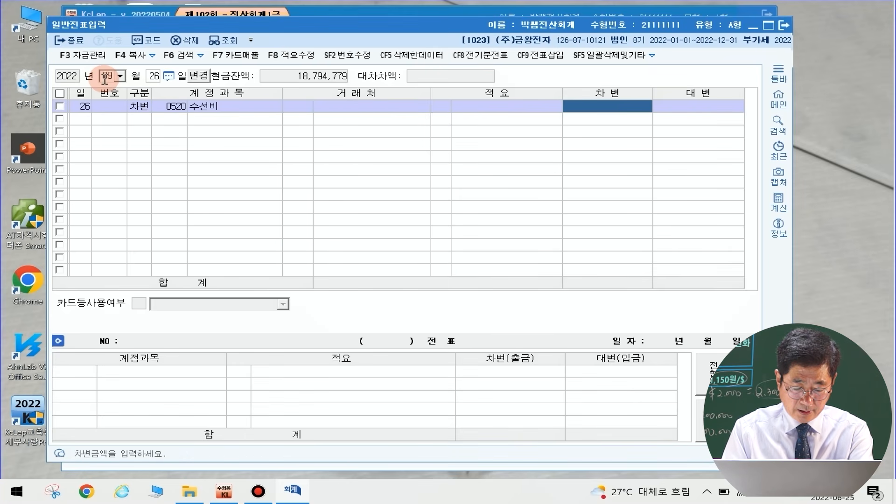
type("5500000")
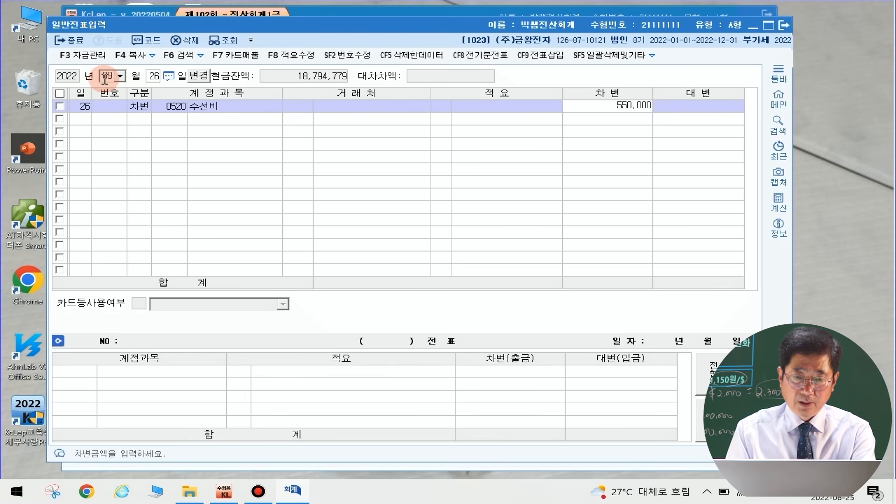
key("Return")
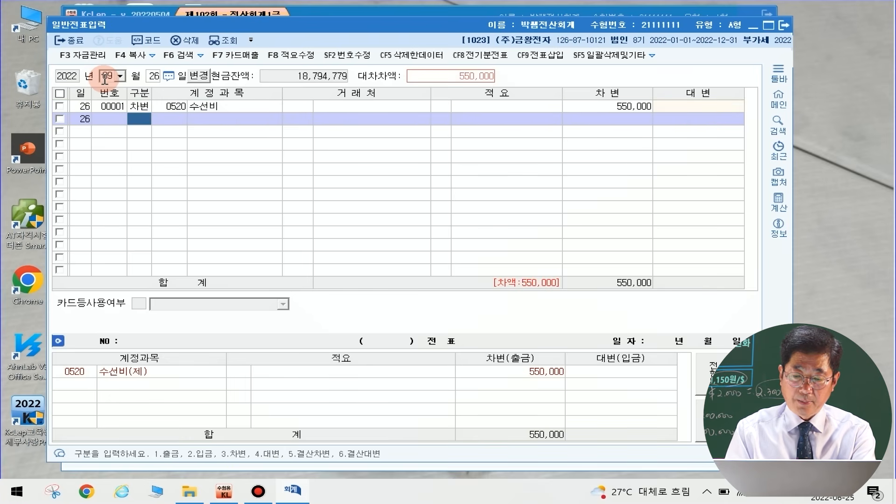
- Add a credit (대변) line of 550,000 for account 0153 원재료 with description 8 타계정으로 대체액 원가명세서 반영분
type("4원재료")
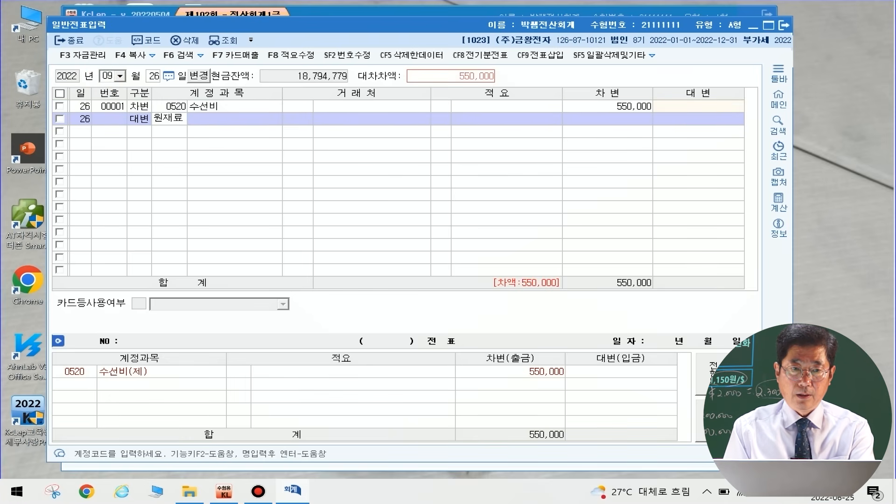
key("Return")
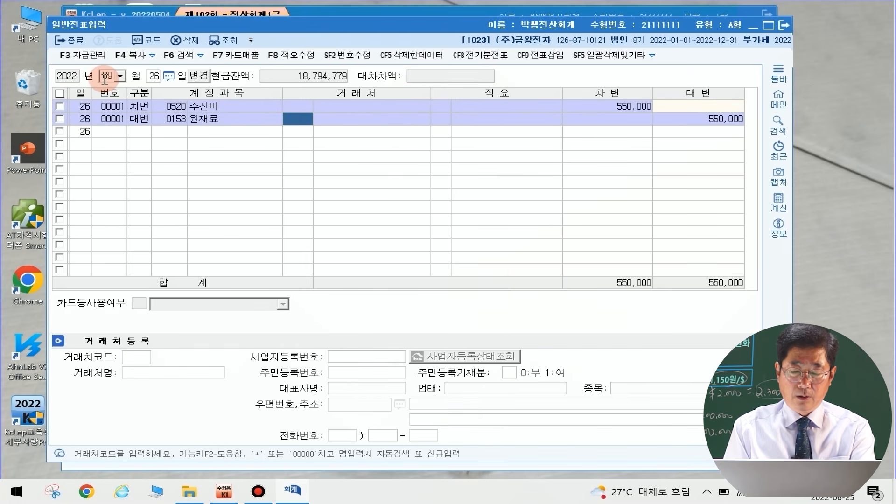
key("Return")
key("Return")
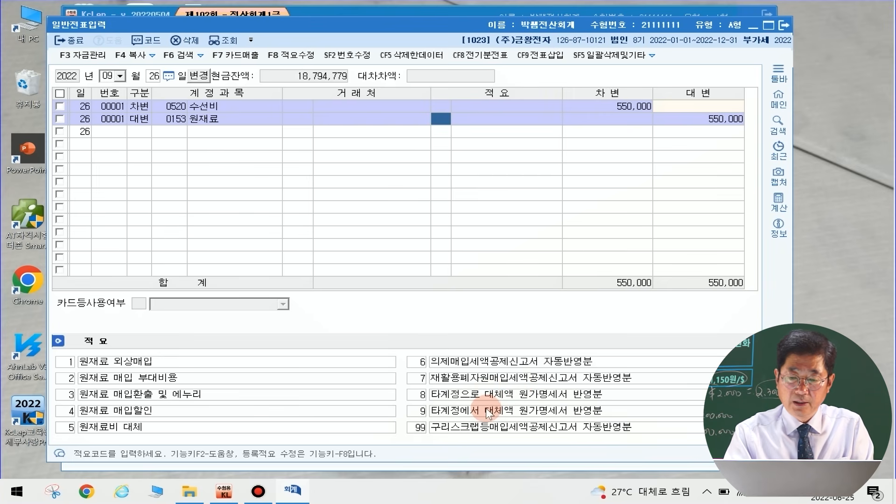
type("6")
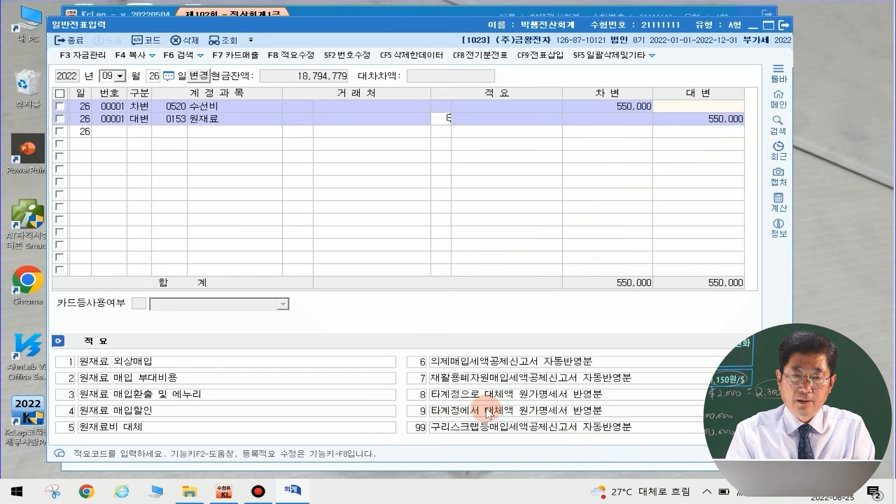
key("Return")
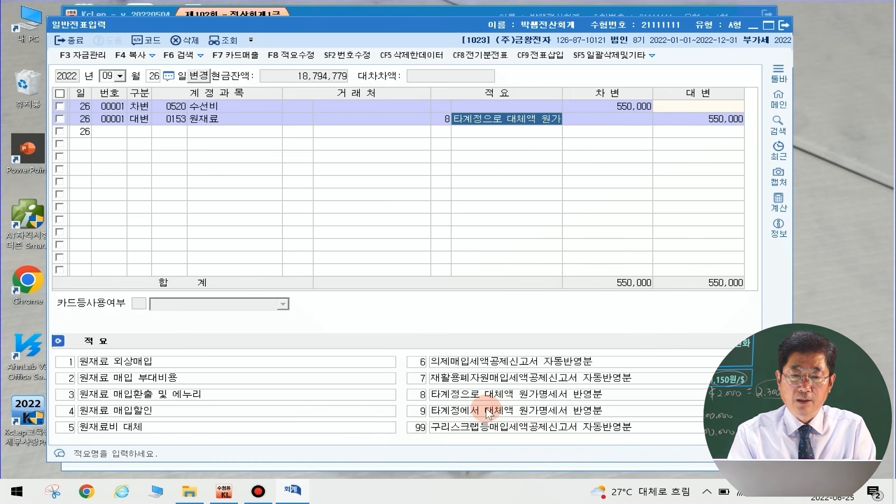
key("Return")
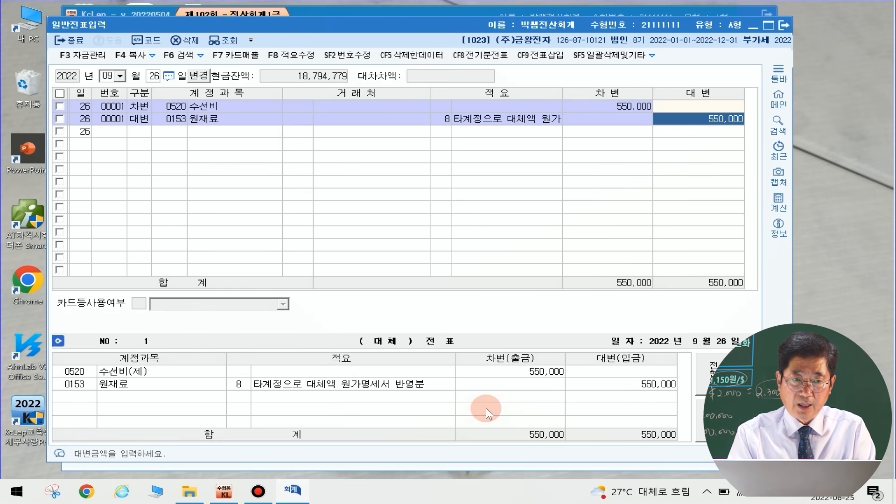
key("Return")
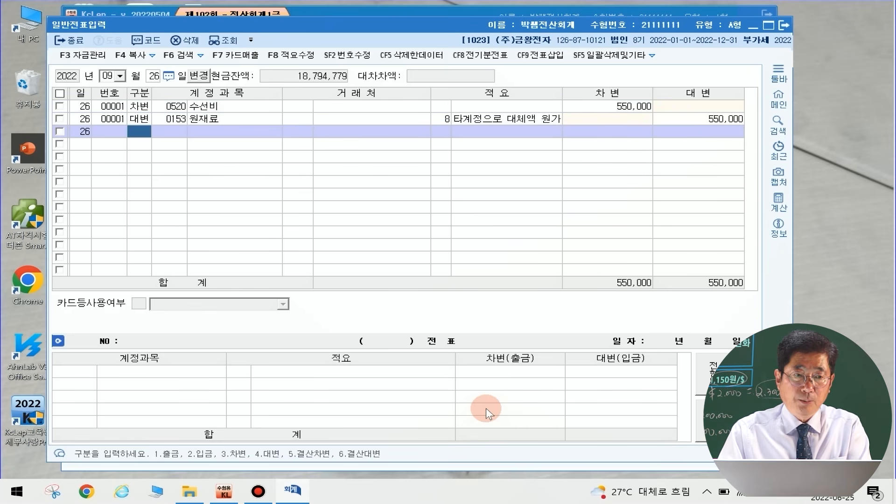
- Set the general voucher date to November 4, 2022
left_click(110, 76)
type("11")
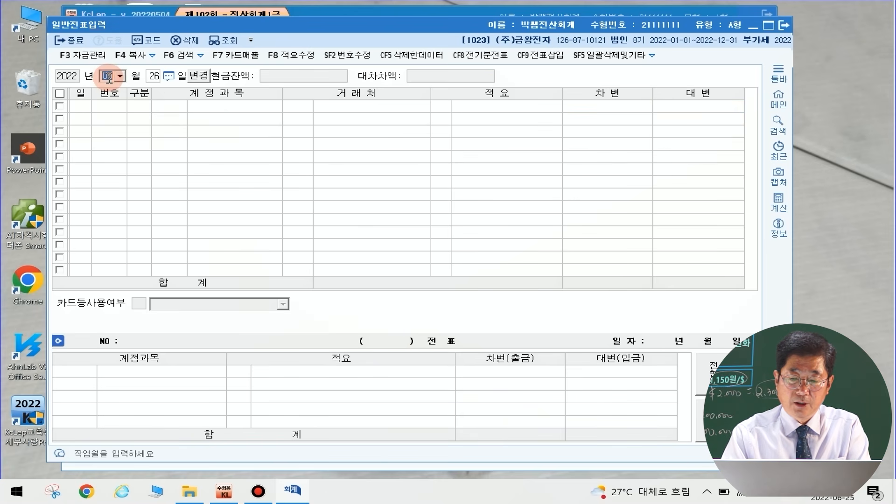
key("Return")
type("0")
type("4")
key("Return")
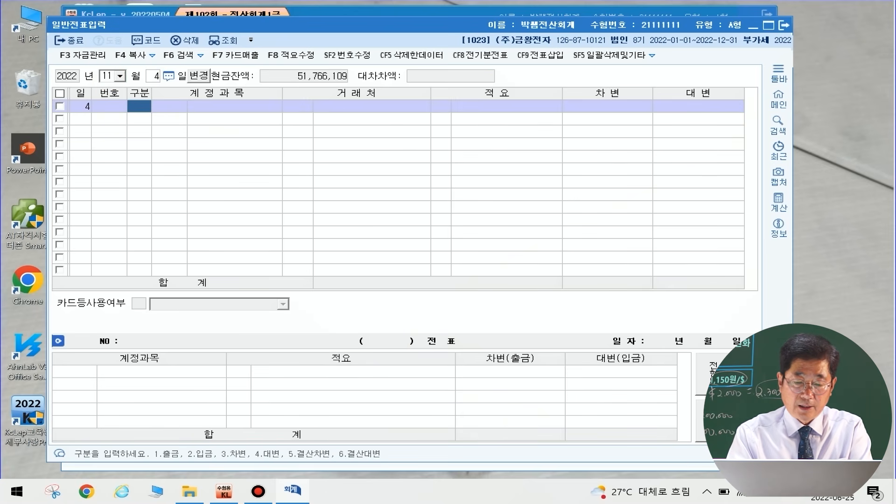
- Enter a debit (차변) line of 20,000 for the manufacturing-cost account 0511 복리후생비, leaving the customer and description blank
type("3")
key("Return")
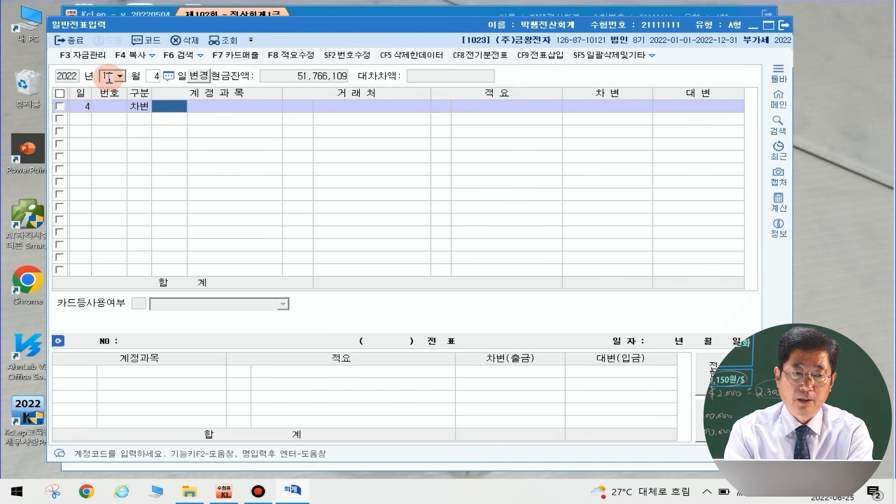
type("복리후")
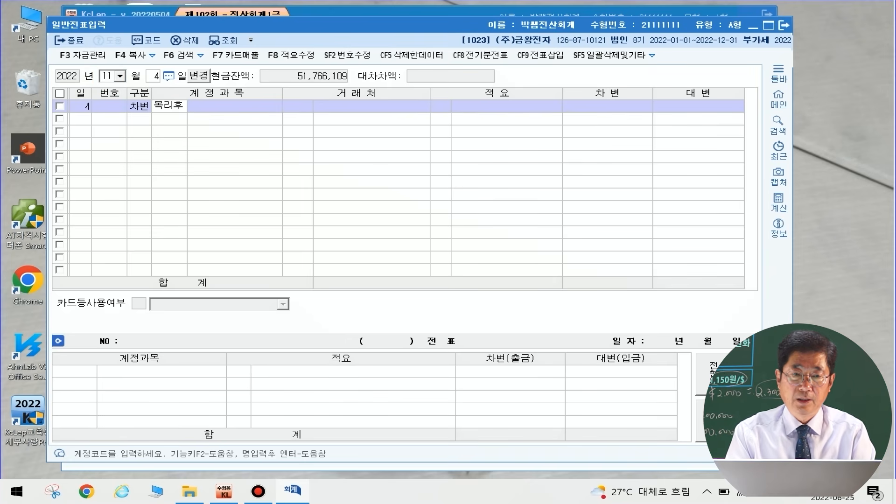
key("Return")
key("Return")
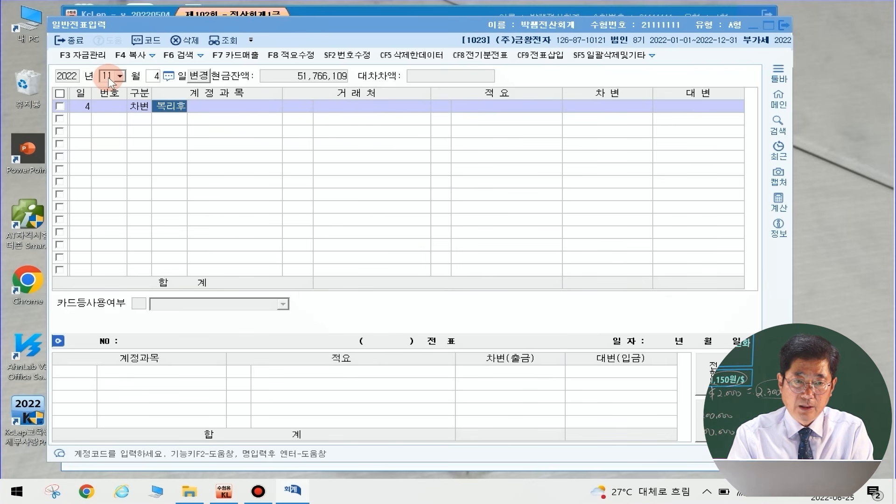
key("Return")
key("Return")
key("Return")
key("Return")
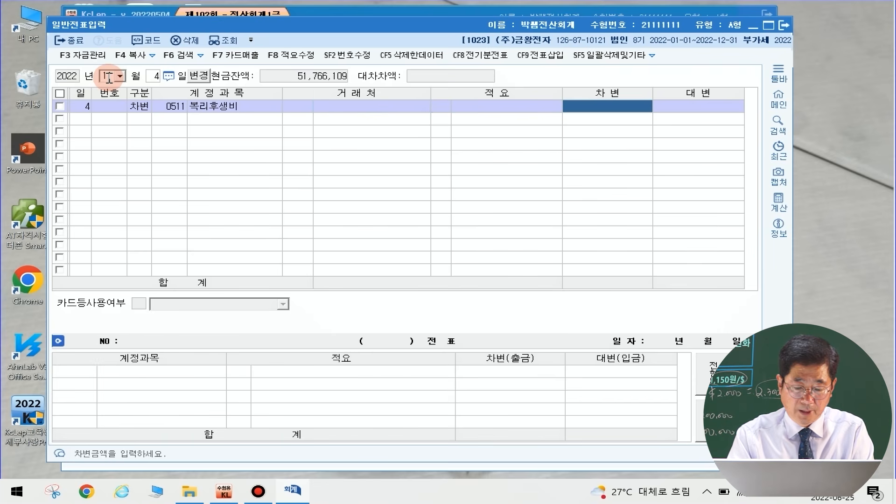
type("20,000")
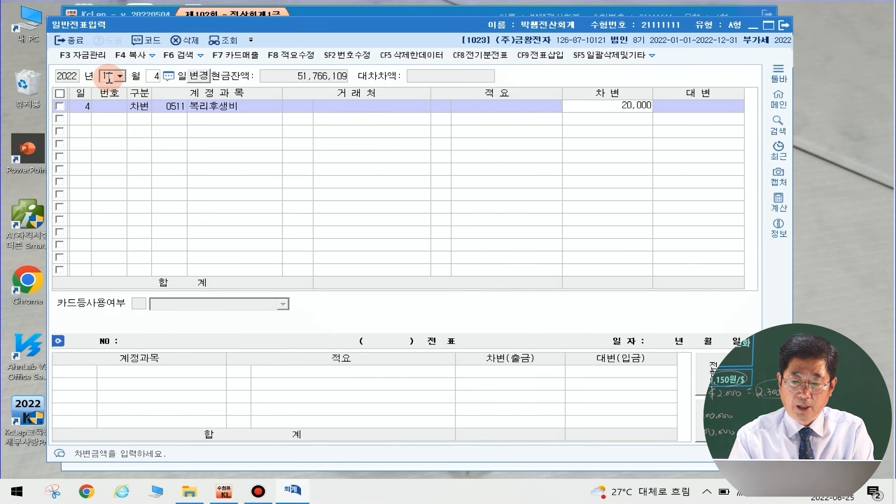
key("Return")
- Balance the November 4 voucher with a credit (대변) line of 20,000 for account 0101 현금
type("4")
key("Return")
type("10")
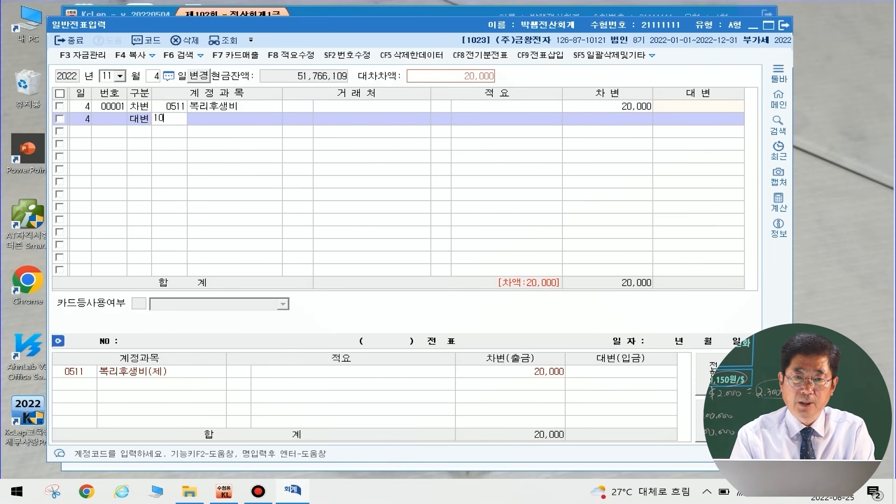
type("1")
key("Return")
key("Return")
key("Return")
key("Return")
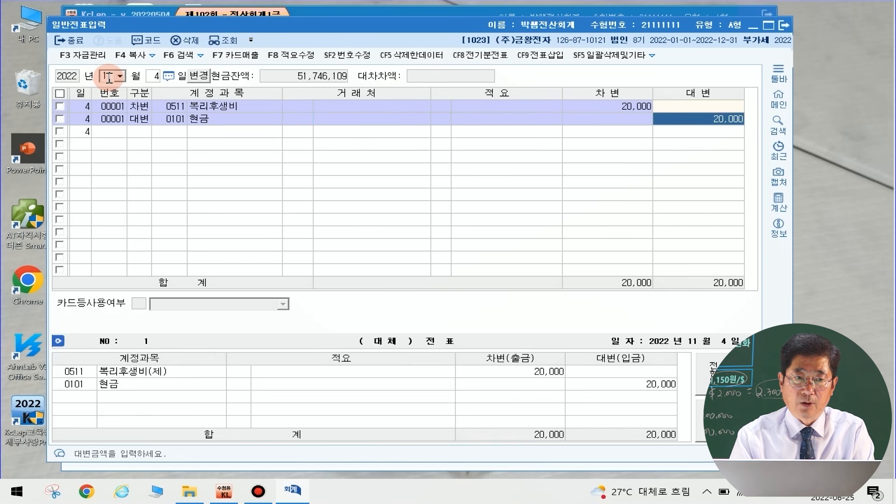
key("Return")
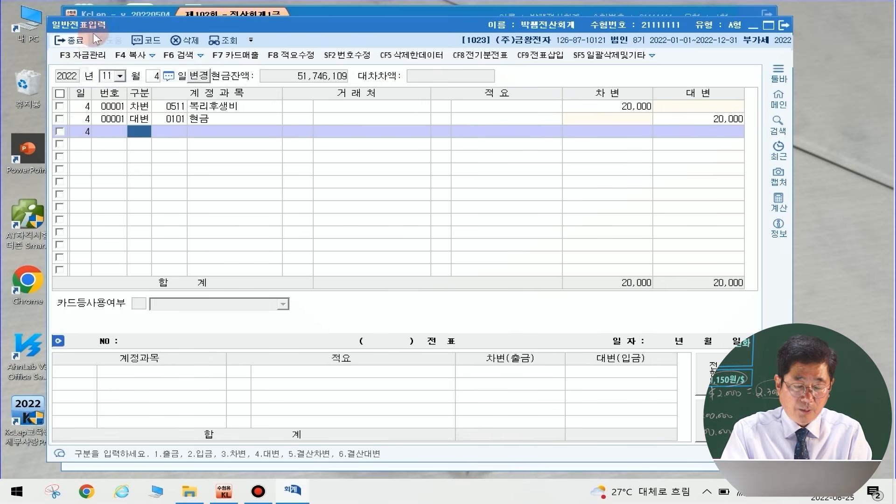
- Change the voucher day to November 5 and enter a debit (차변) line of 500,000 for account 0103 보통예금
left_click(158, 76)
type("5")
key("Return")
type("3")
key("Return")
type("103")
key("Return")
key("Return")
key("Return")
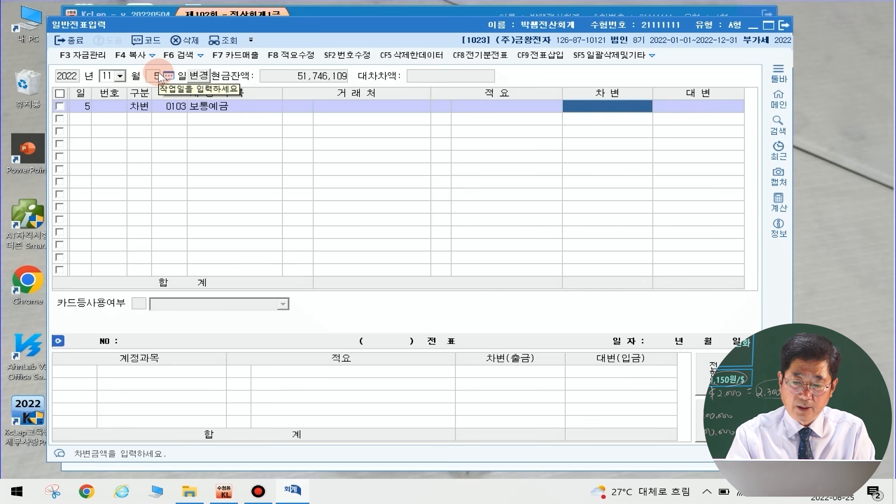
type("500,000")
key("Return")
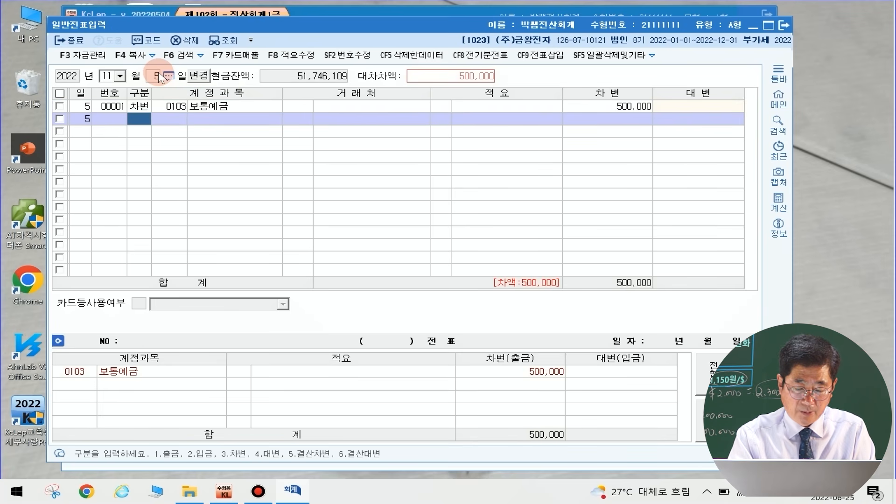
- Add a credit (대변) line of 500,000 for account 0109 대손충당금, the allowance belonging to 외상매출금
type("4")
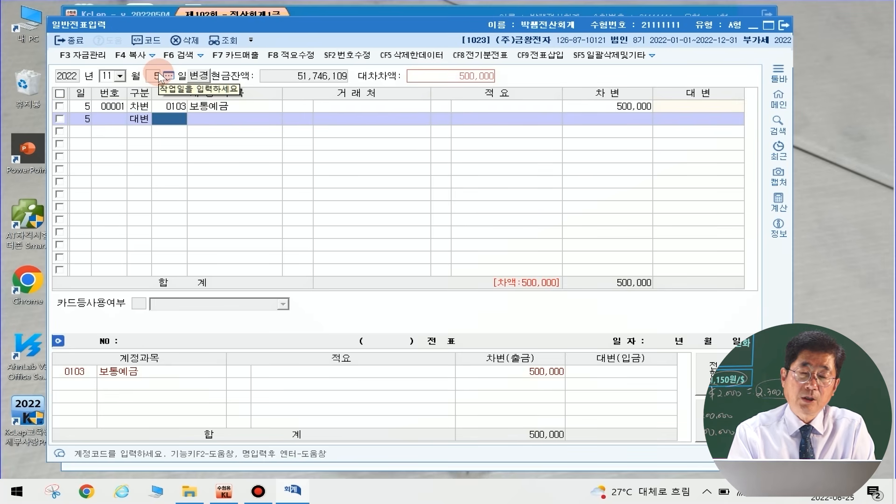
type("대손충")
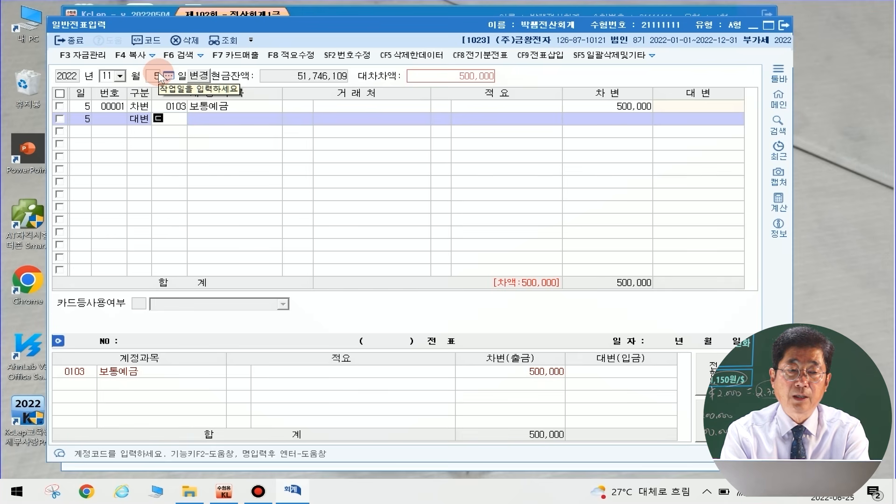
key("Return")
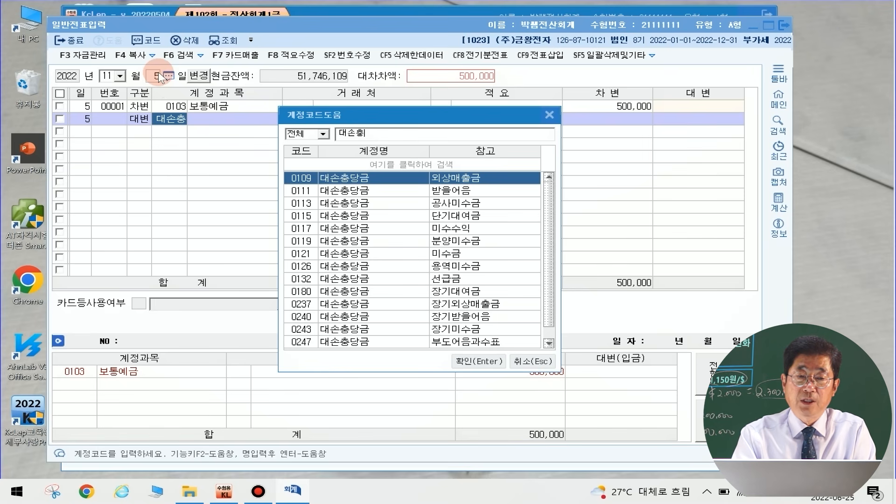
key("Return")
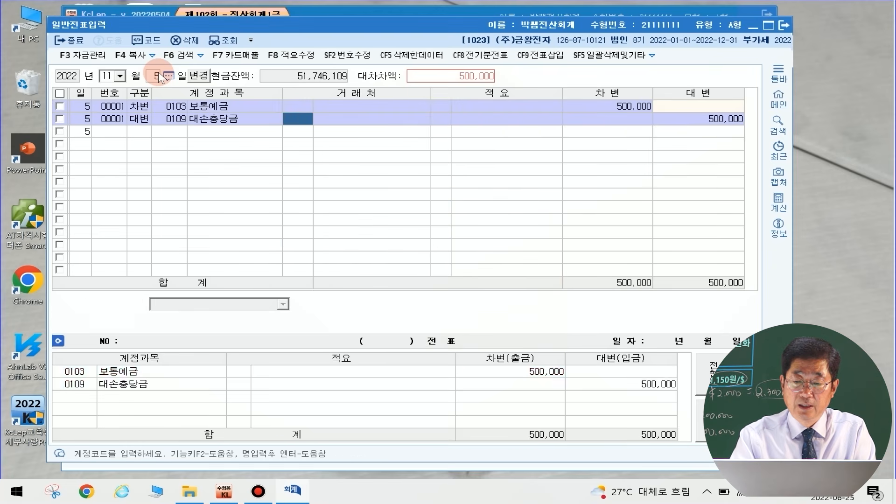
key("Return")
key("Return")
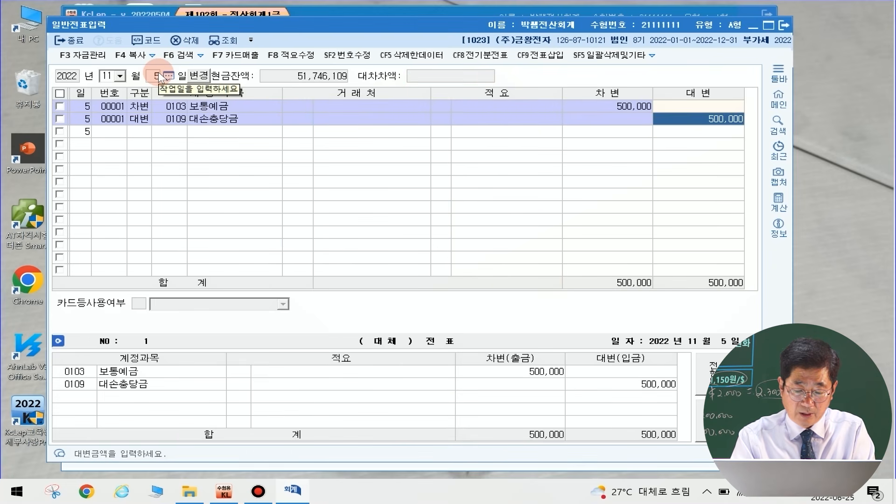
key("Return")
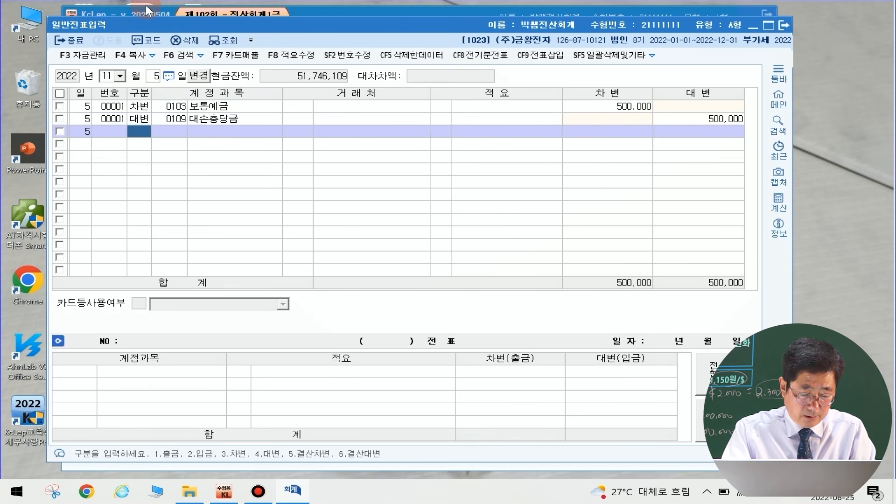
- Change the voucher day to November 8 and enter a debit (차변) line of 10,300,000 for account 0103 보통예금
left_click(154, 76)
type("8")
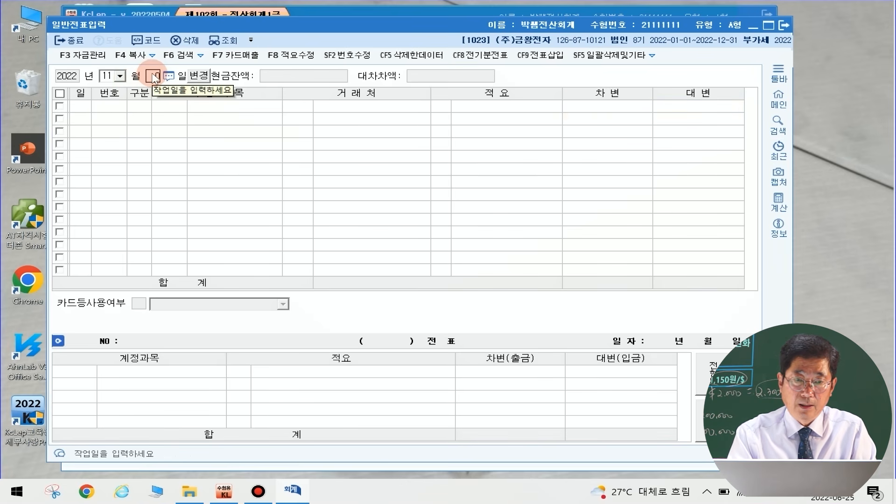
key("Return")
type("3")
key("Return")
type("103")
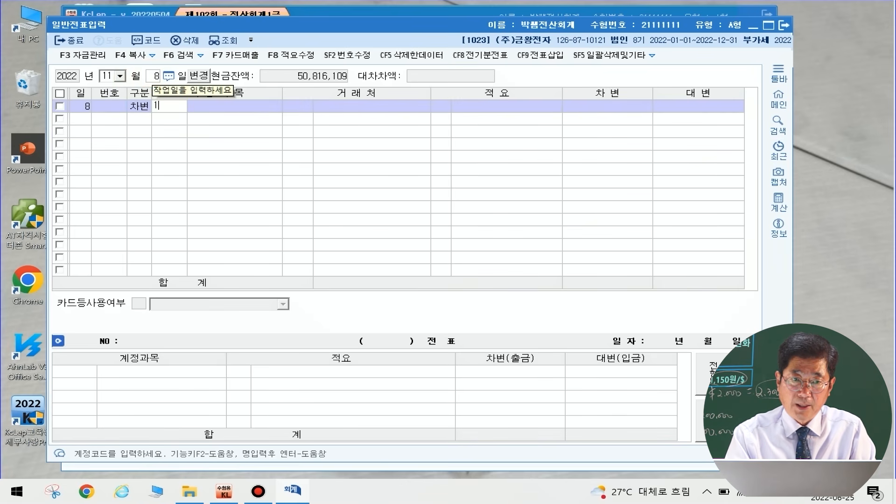
key("Return")
key("Return")
key("Return")
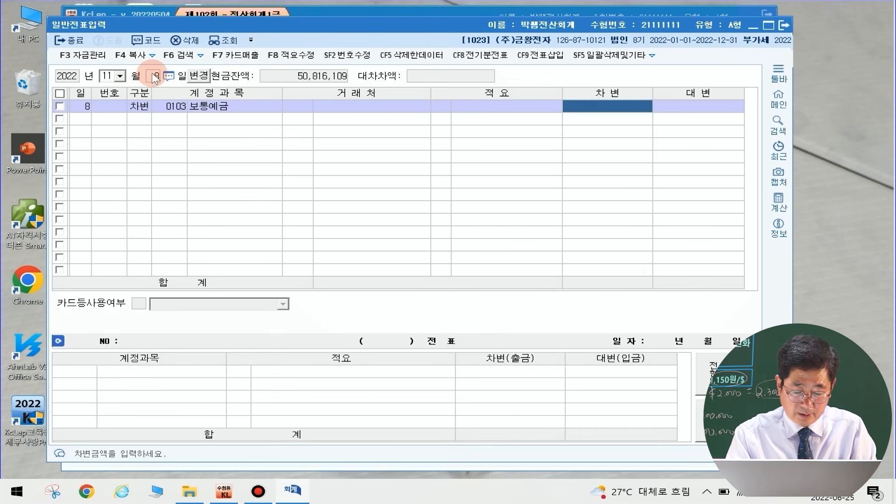
type("10,300,000")
key("Return")
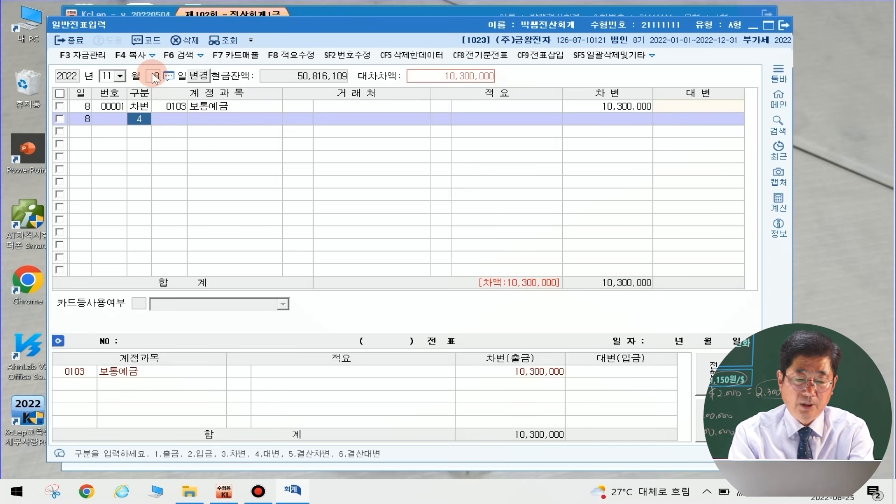
- Add a credit (대변) line of 10,300,000 for account 0120 미수금, leaving the customer and description blank
key("Return")
type("미수금")
key("Return")
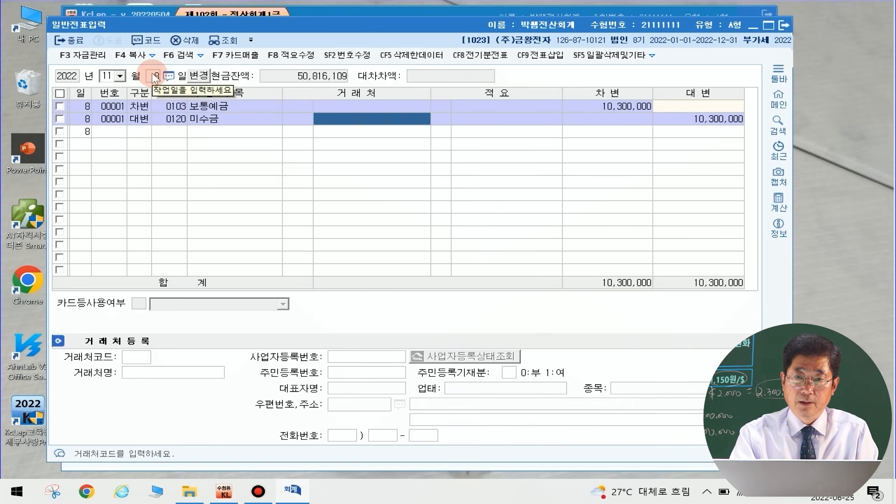
key("Return")
key("Return")
key("Return")
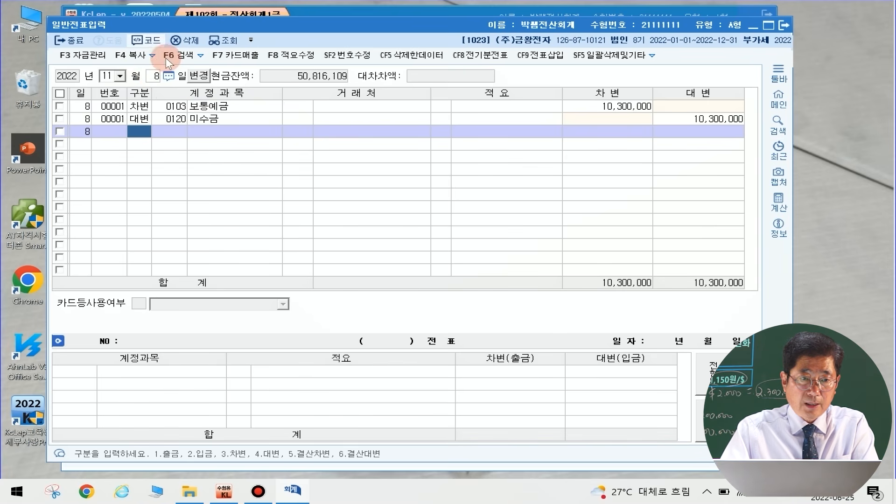
- Change the voucher day to November 30 and enter a debit (차변) line of 2,300,000 for account 0103 보통예금
left_click(149, 78)
type("30")
key("Return")
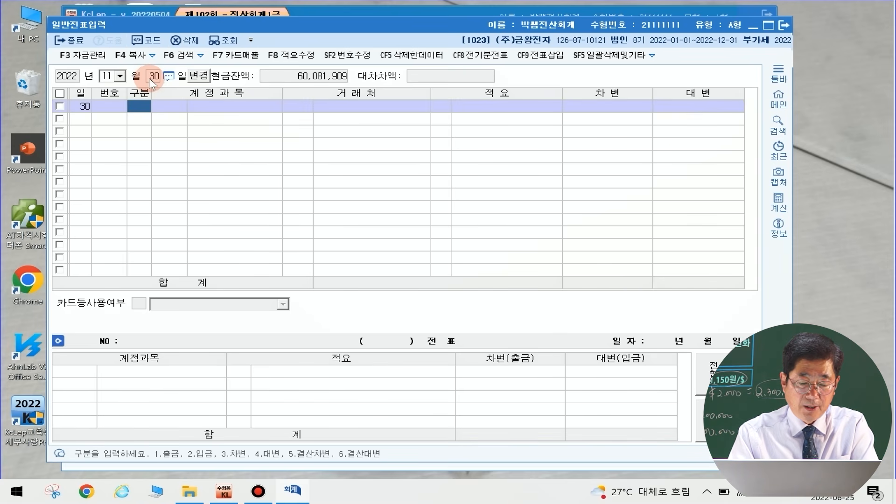
type("3")
key("Return")
type("103")
key("Return")
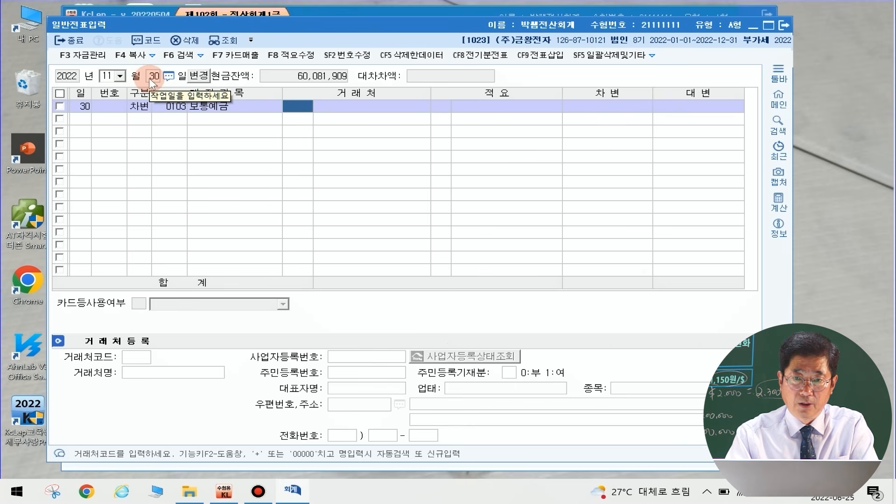
key("Return")
key("Return")
key("Return")
type("2,3")
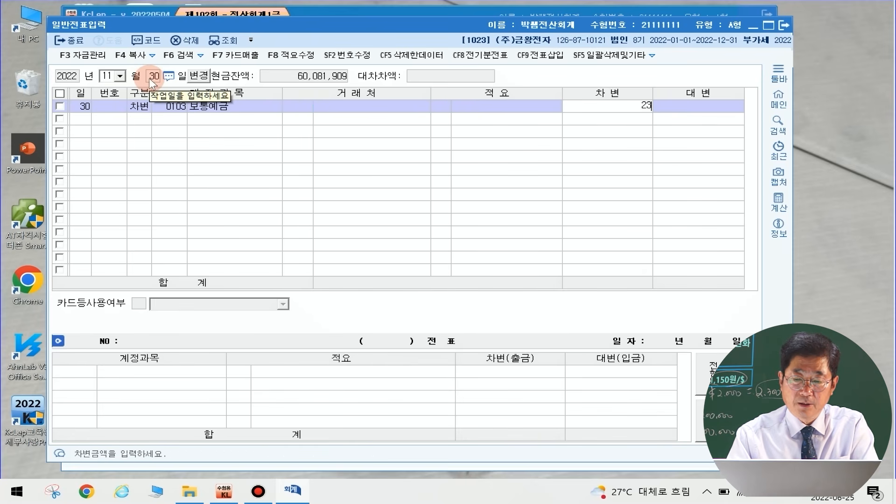
type("00,000")
key("Return")
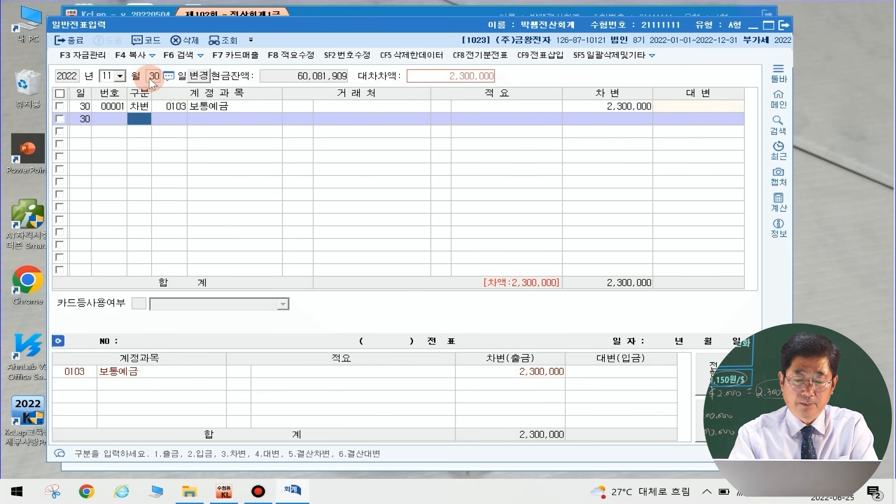
- Add a credit (대변) line of 2,200,000 for account 0108 외상매출금 with ACE as the customer
type("410")
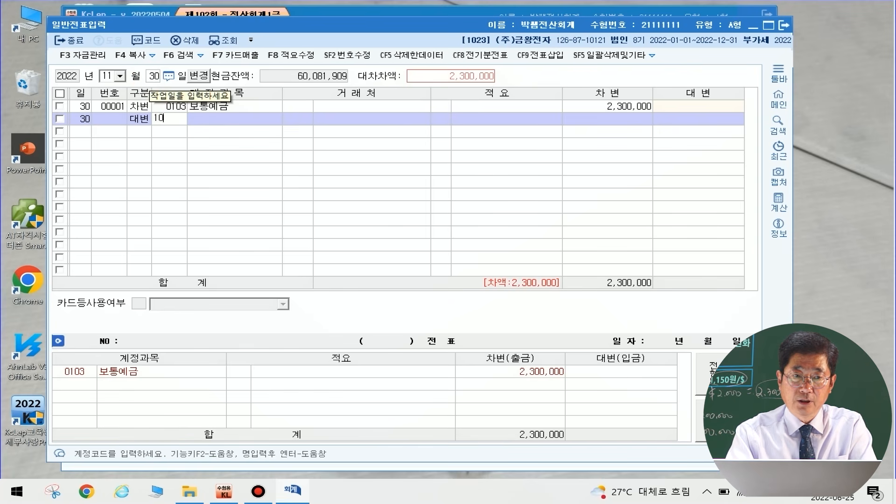
key("Return")
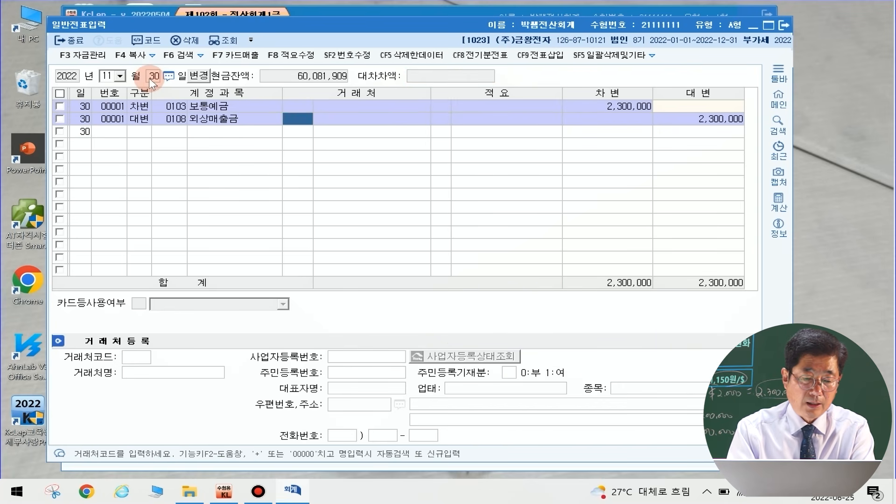
type("A")
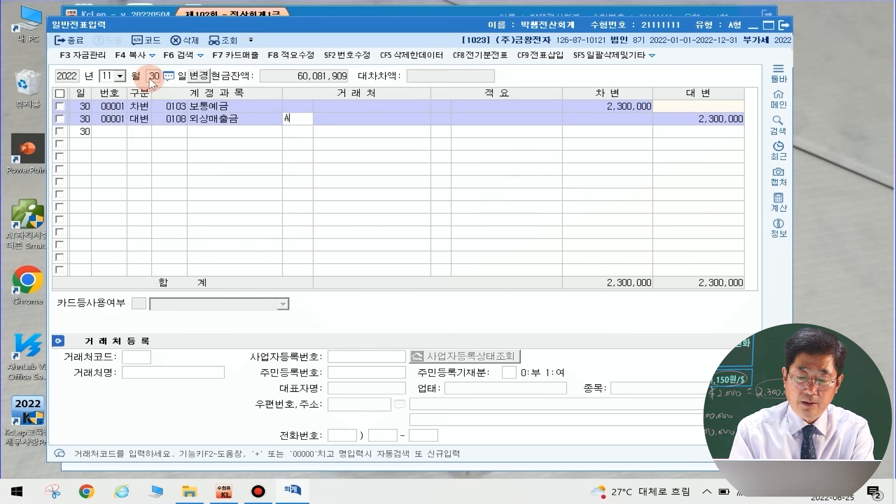
key("Return")
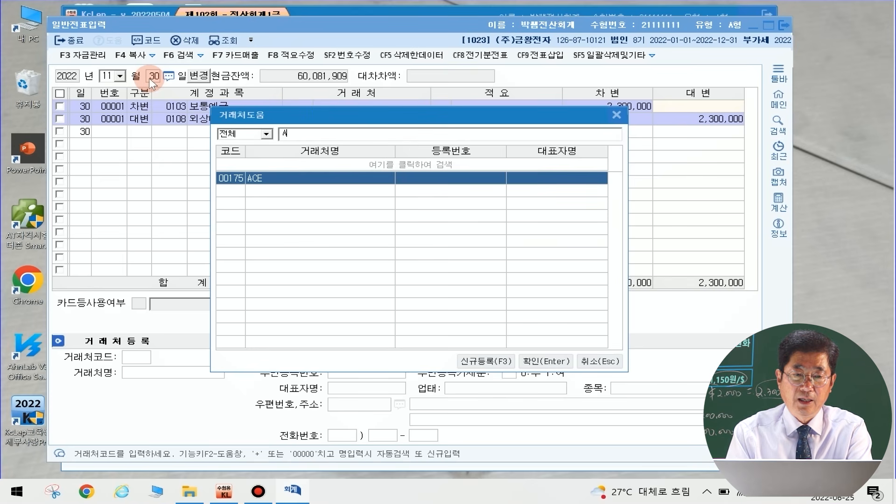
key("Return")
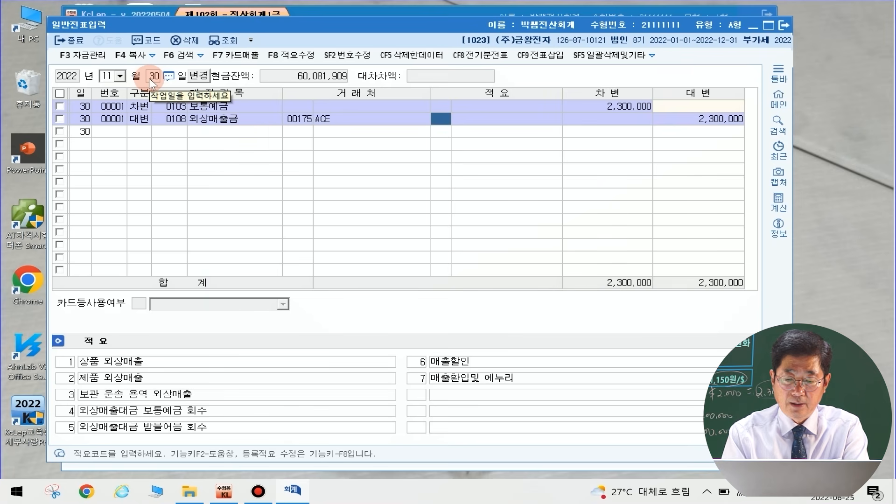
key("Return")
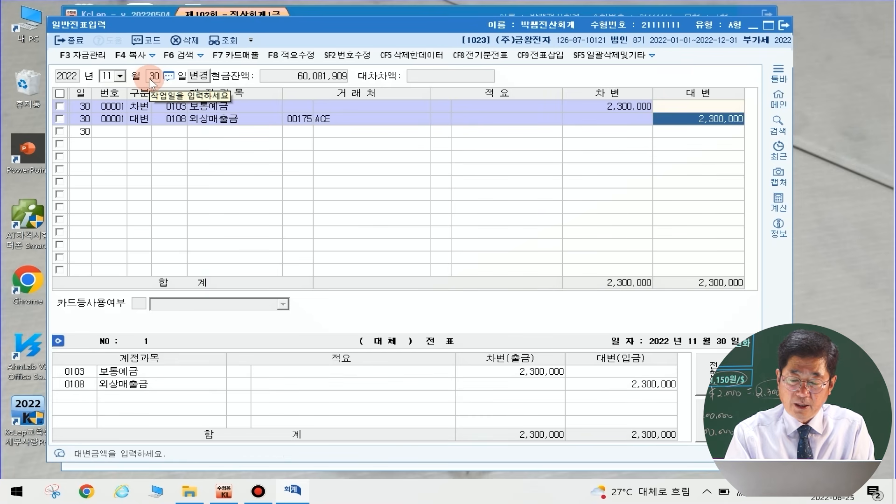
type("2,200,000")
key("Return")
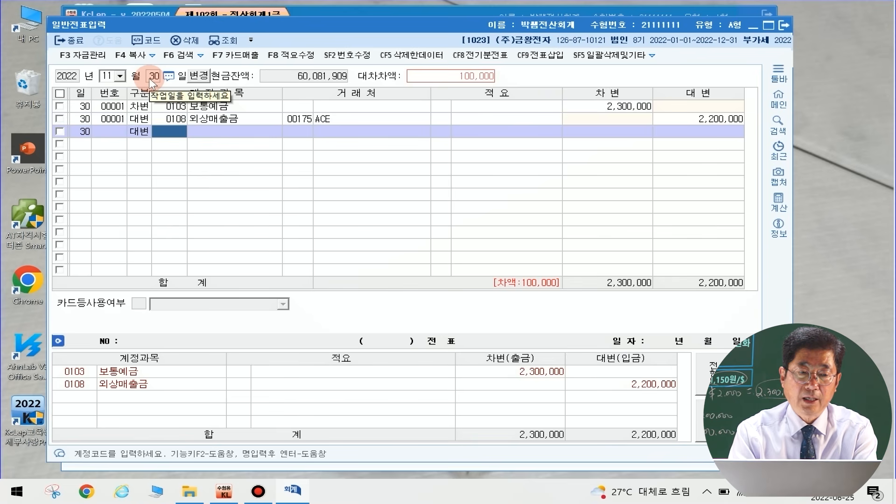
- Add a credit (대변) line of 100,000 for account 0907 외환차익, leaving the customer and description blank
type("외환")
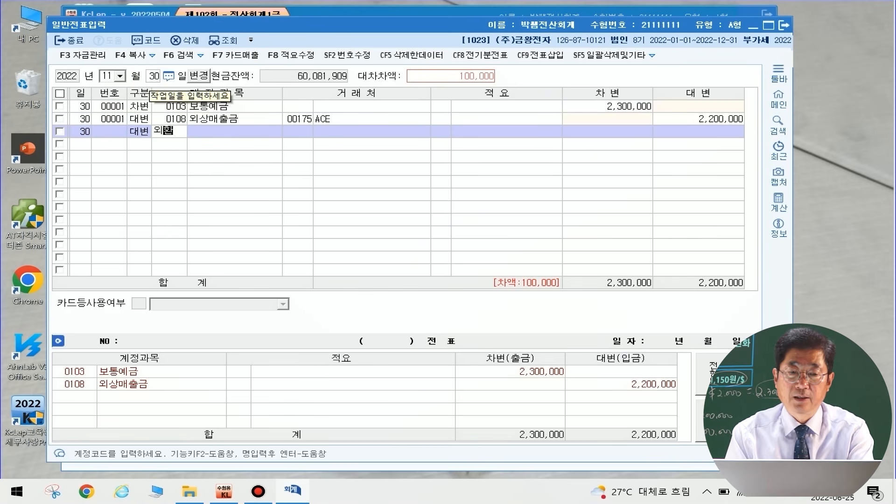
key("Return")
key("Return")
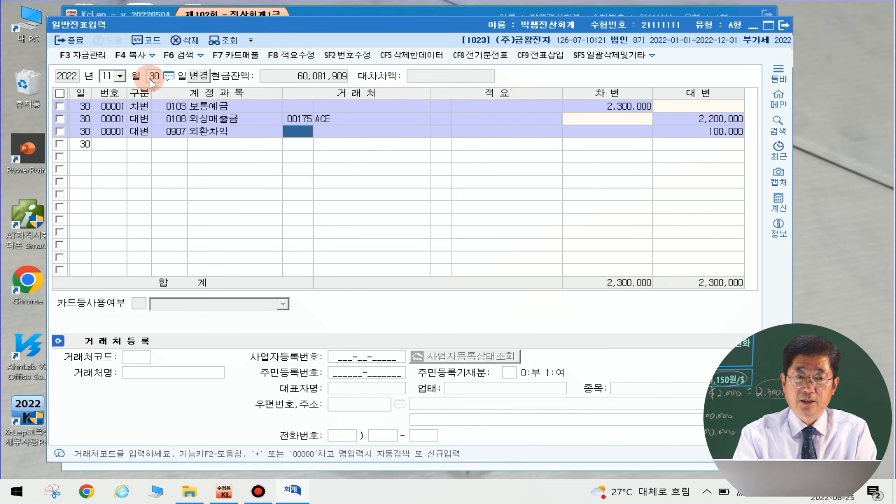
key("Return")
key("Return")
key("Return")
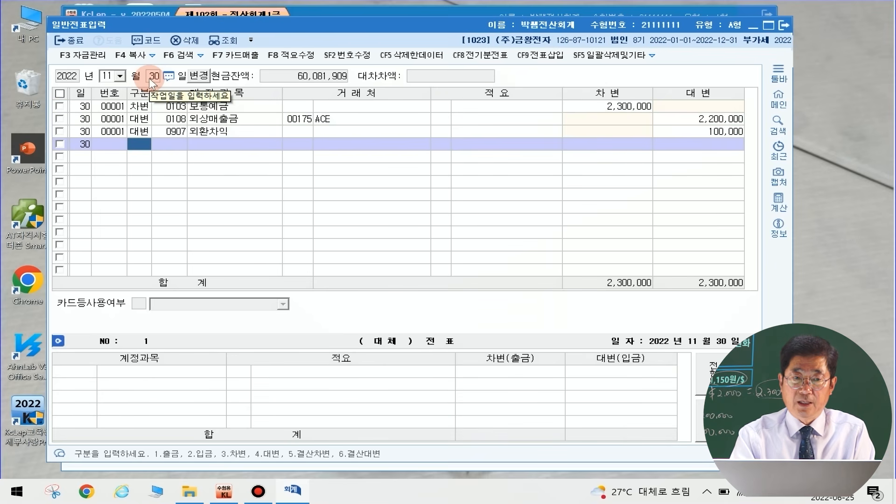
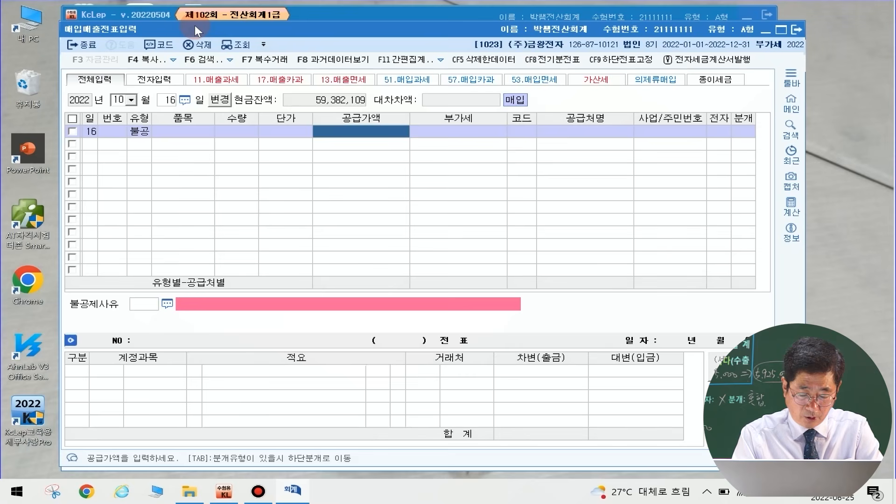
- Enter a supply value of 2,500,000 on the October 16 불공 purchase line with non-deduction reason 2, 사업과 직접 관련 없는 지출
type("2500000")
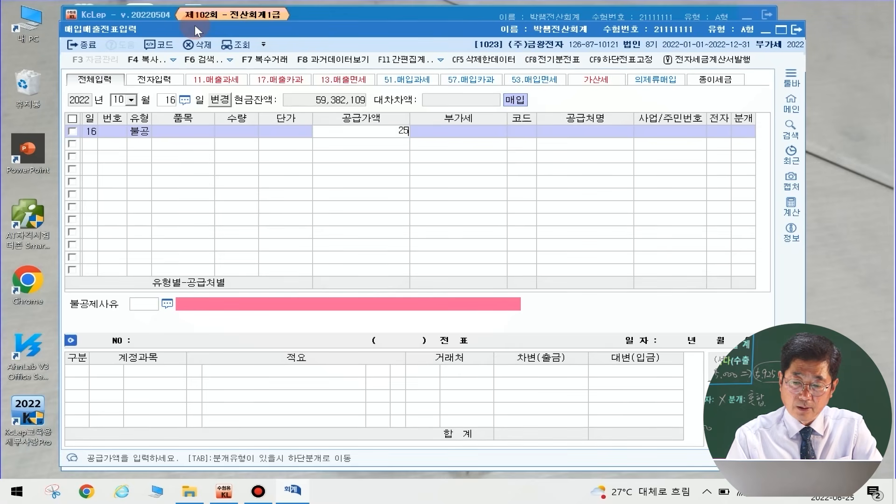
key("Return")
key("Return")
type("2")
key("Return")
- Set the supplier of the October 16 purchase to (주)한국마트 and mark the tax invoice as electronic (여)
type("한국")
key("Return")
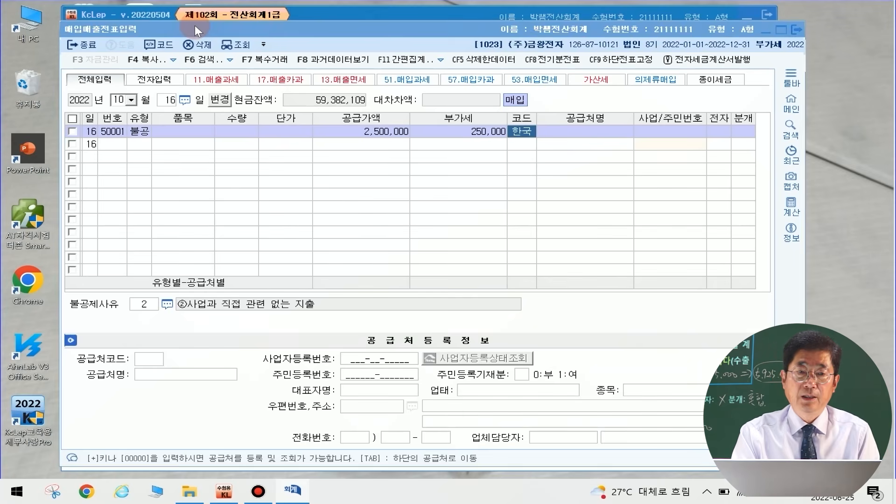
key("Down")
key("Return")
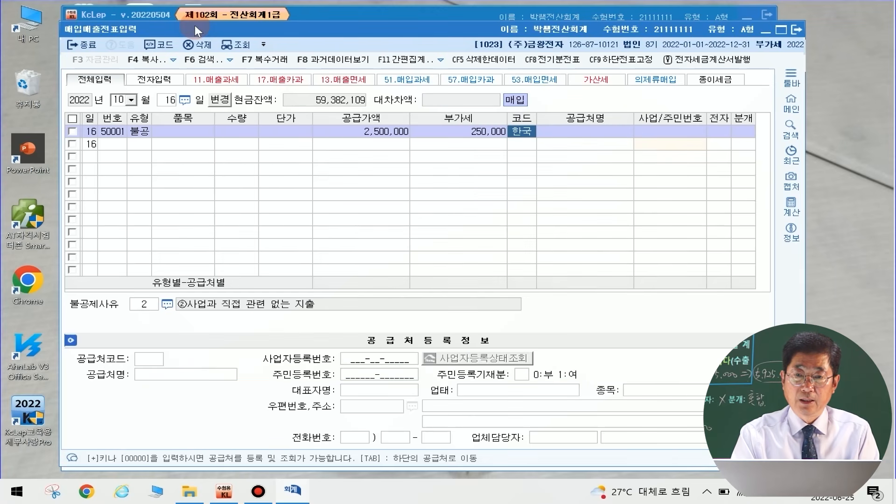
type("1")
key("Return")
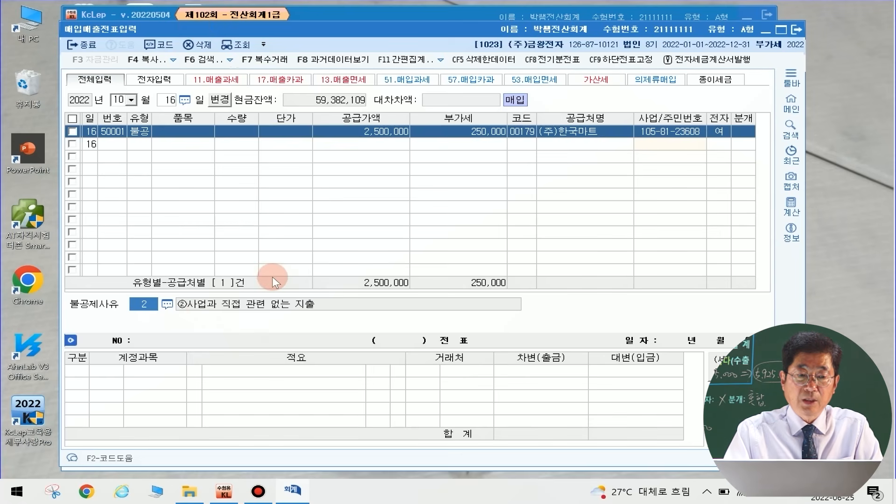
key("Return")
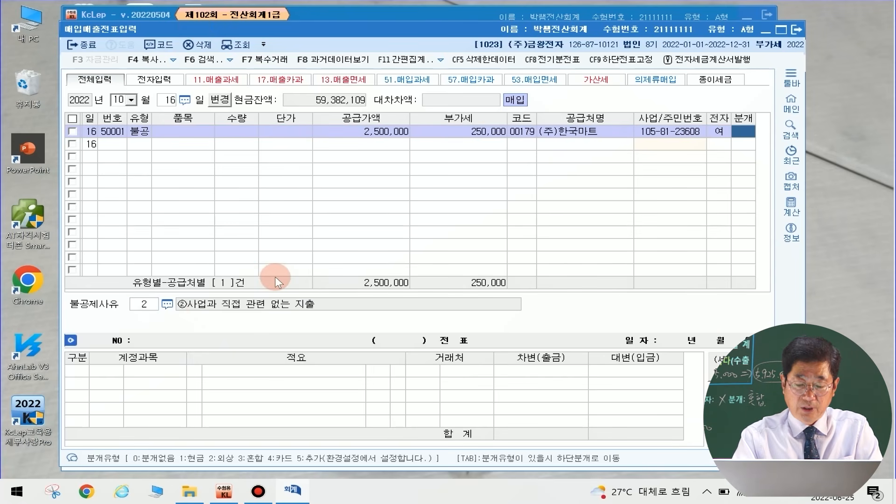
- Set the journal type to 혼합 and change the debit line's account from 원재료 to 0134 가지급금
type("3")
key("Return")
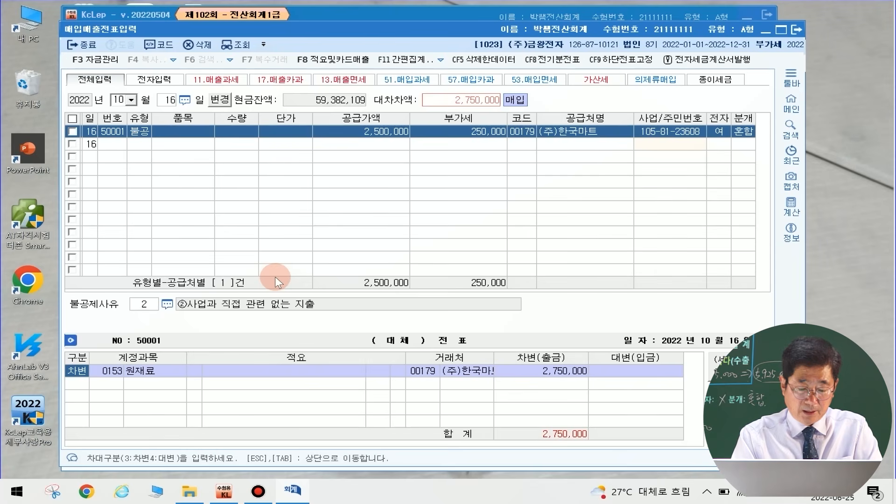
key("Return")
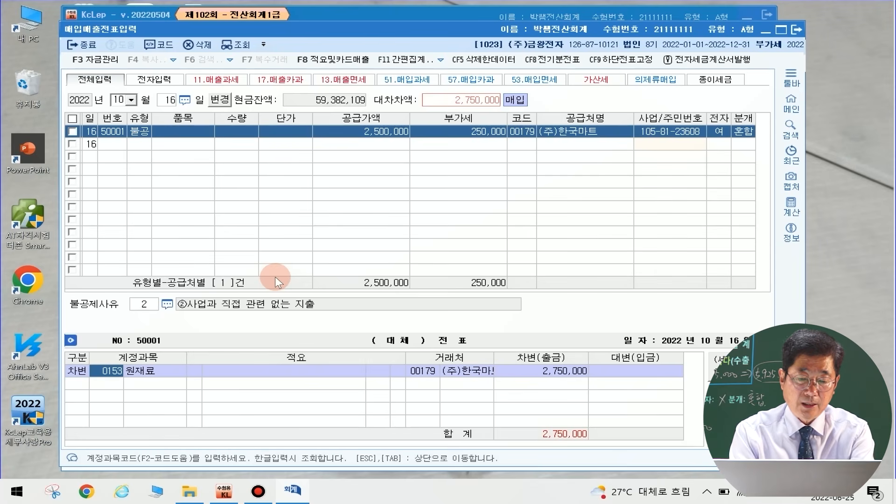
type("가지급")
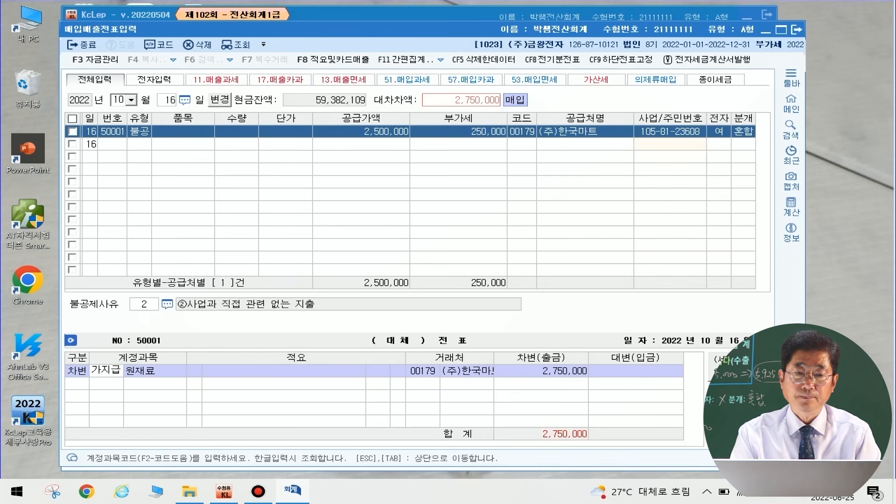
key("Return")
key("Return")
key("Return")
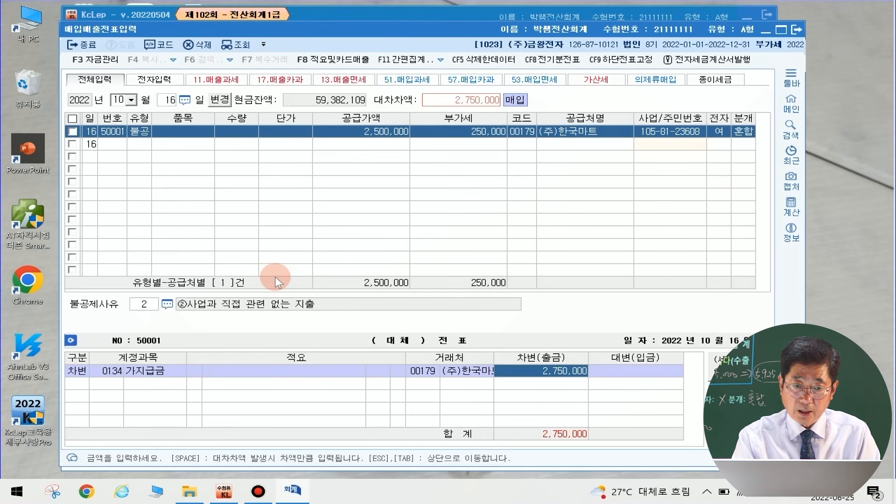
- Look up the company's representative director (대표이사) and assign that entry as the customer of the 가지급금 debit line
key("Left")
key("Left")
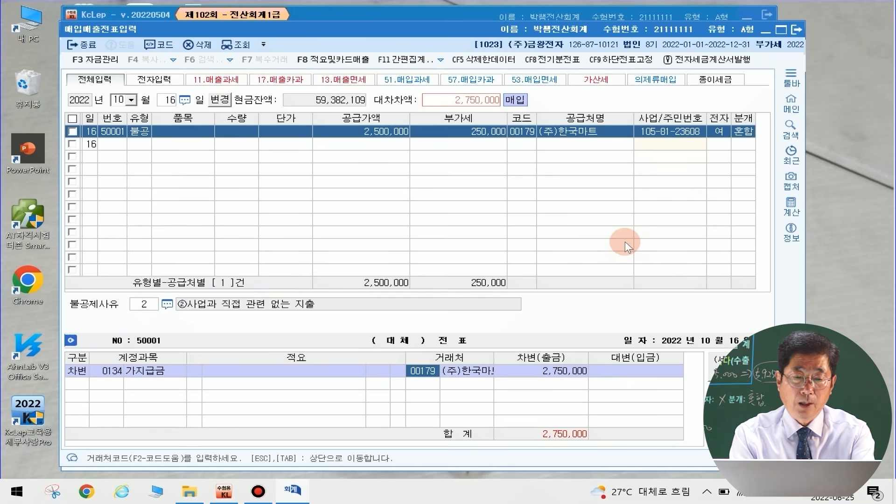
key("F2")
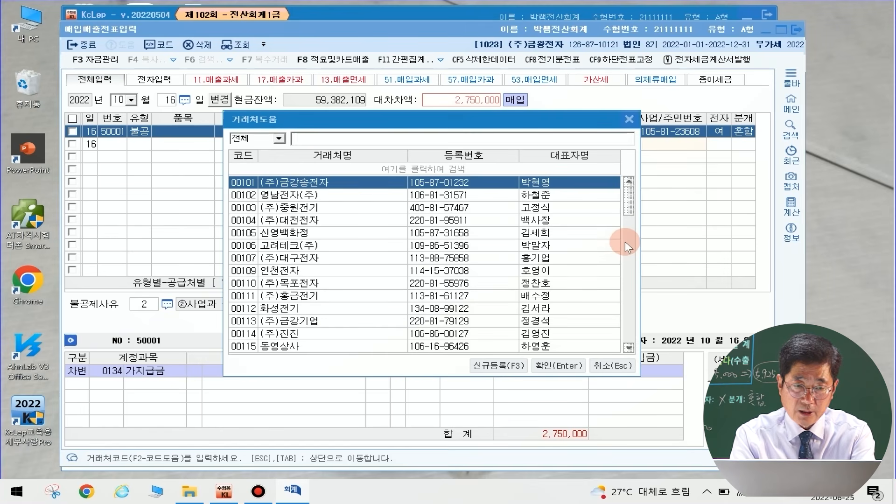
type("신윤")
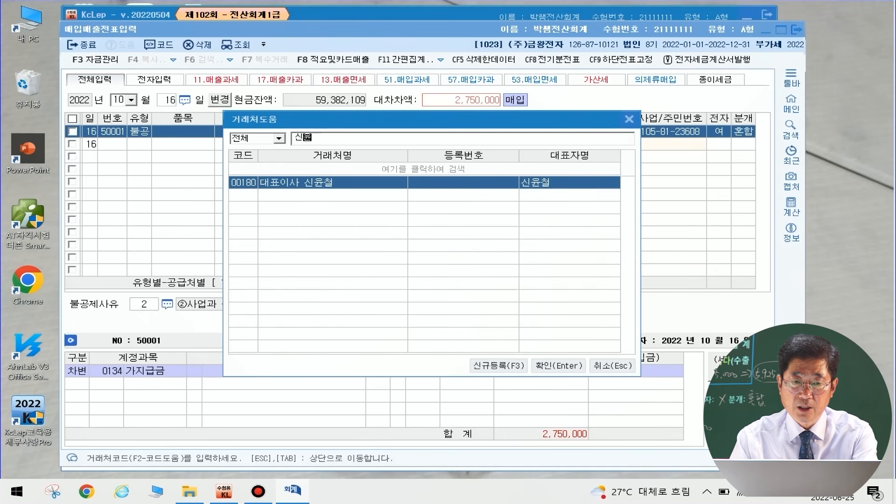
key("Return")
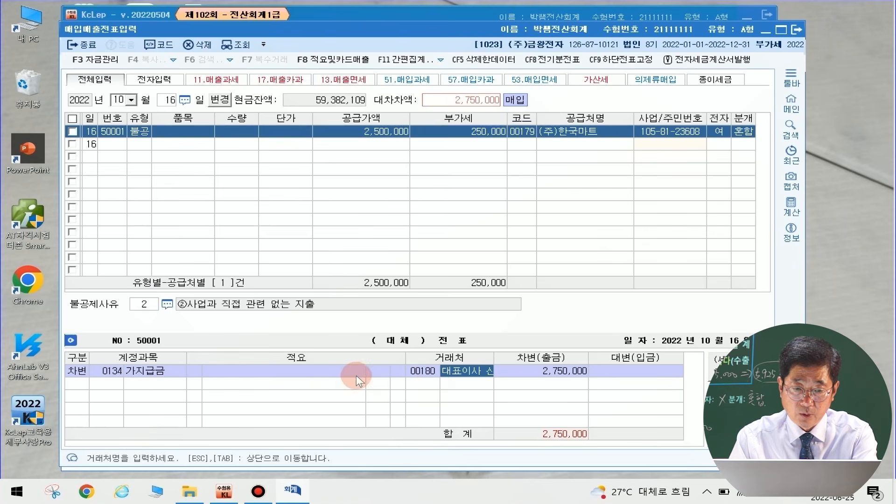
- Resize the lower journal's columns, widening 거래처 to fit the full customer name and narrowing 적요 and PJT
left_click_drag(364, 355, 323, 355)
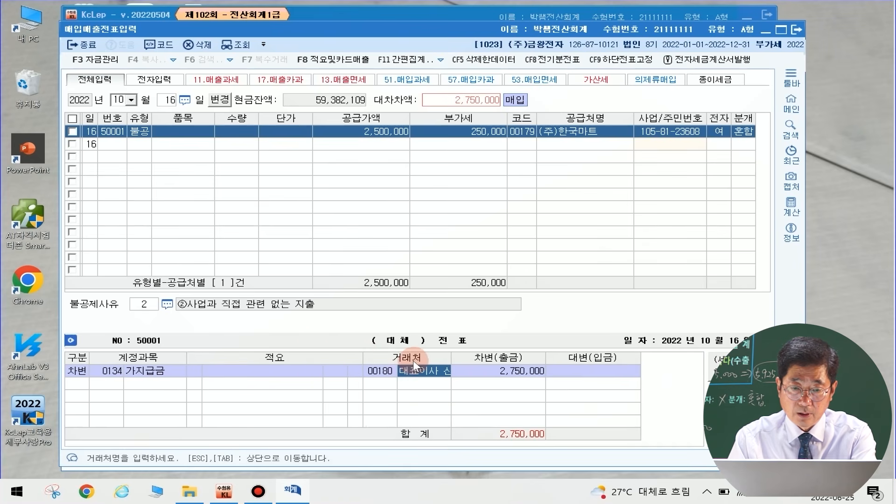
left_click_drag(451, 357, 489, 357)
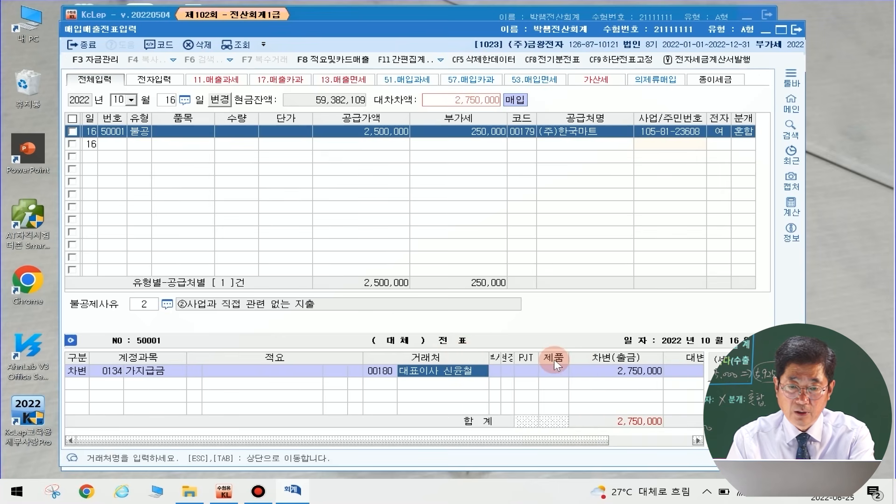
left_click_drag(567, 357, 543, 357)
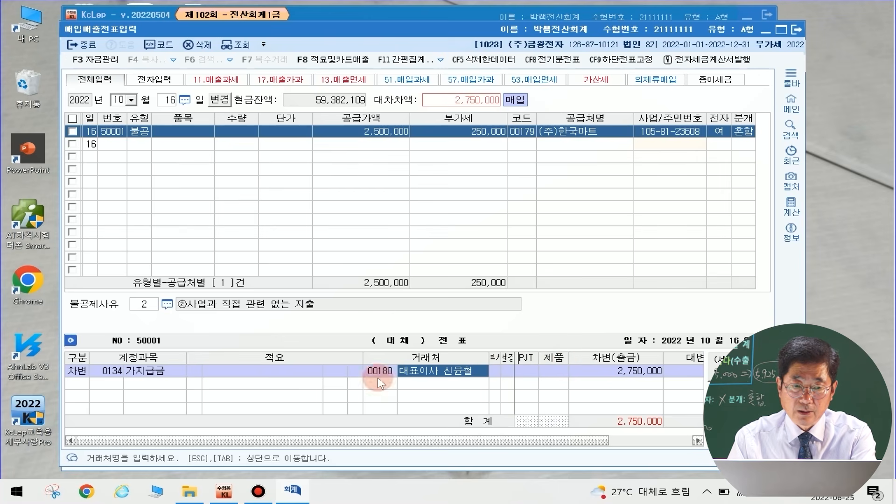
left_click_drag(323, 357, 205, 370)
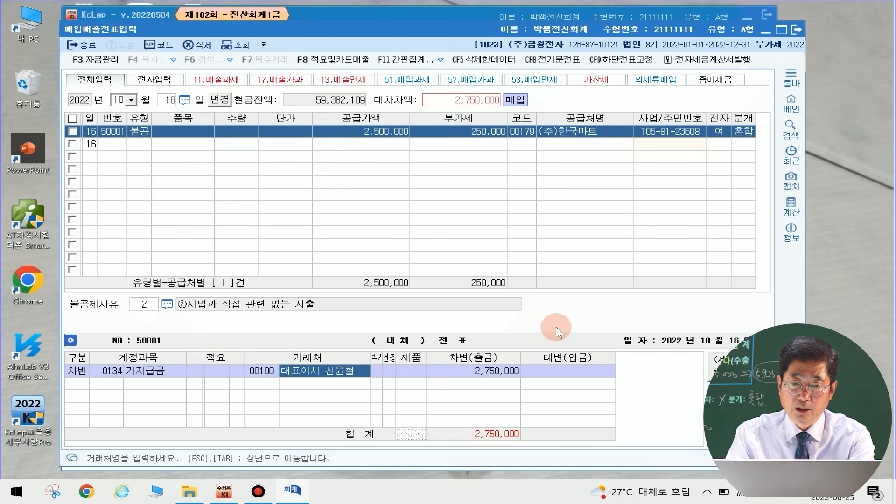
- Add a credit (대변) line of 2,750,000 for account 0253 미지급금 with (주)한국마트 and complete the October 16 voucher
left_click(494, 371)
key("Return")
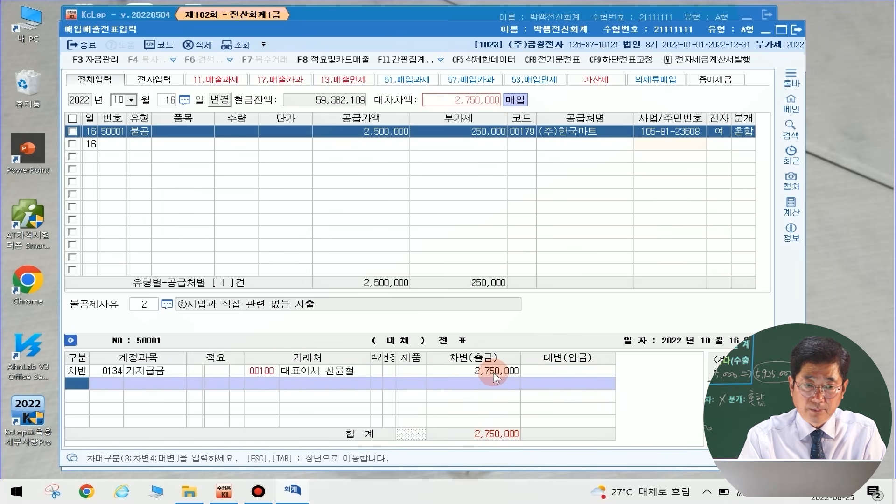
type("4")
type("미지급")
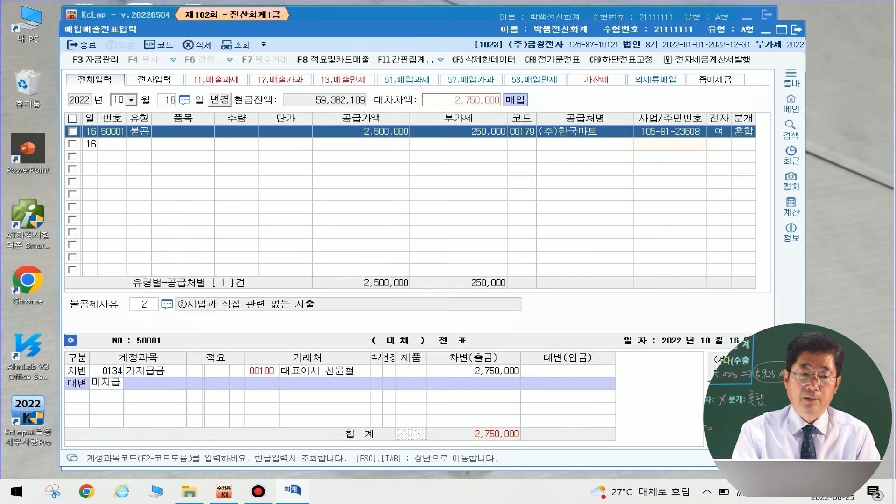
key("Return")
key("Return")
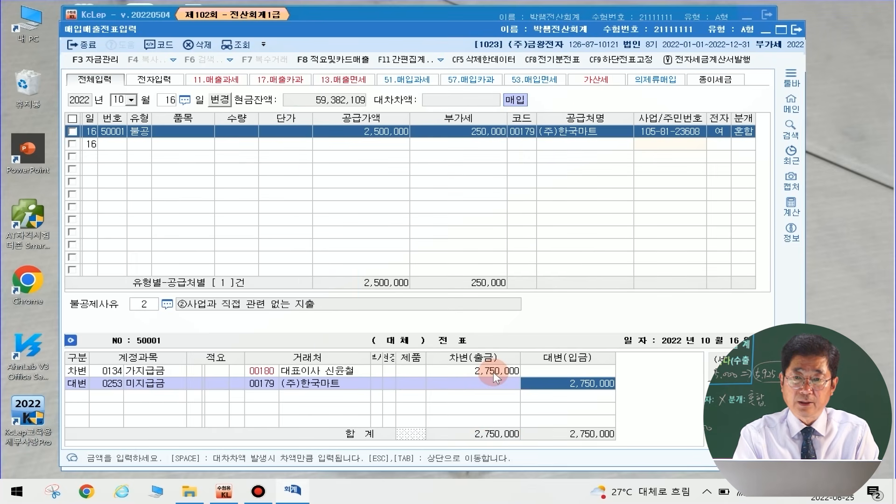
key("Return")
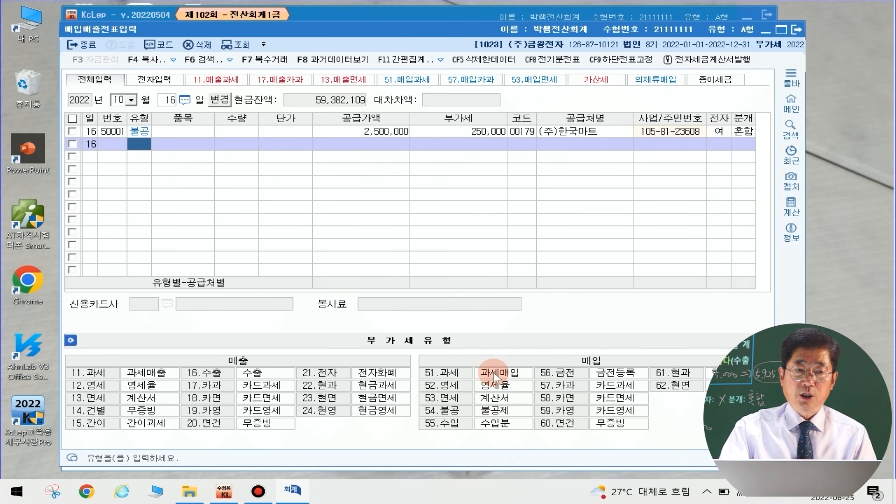
- Change the voucher day to October 21 and start a sales line of type 11 과세, leaving item, quantity and unit price blank
left_click(167, 99)
key("BackSpace")
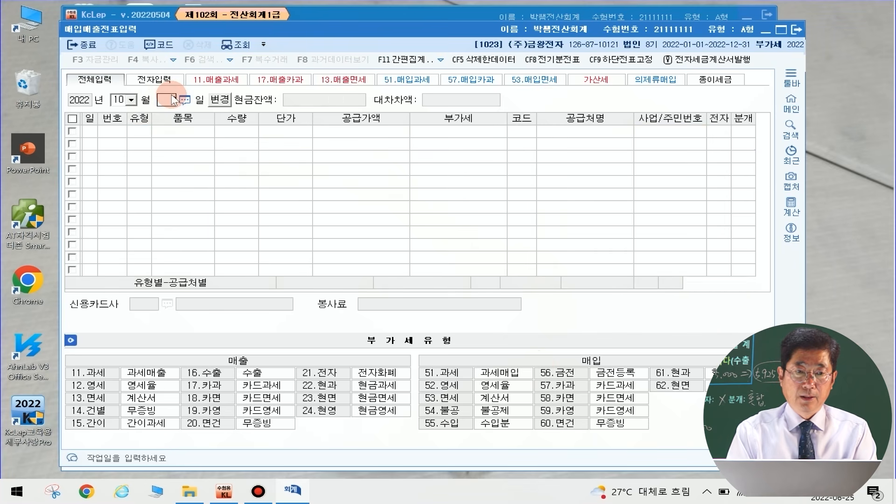
type("21")
key("Return")
type("1")
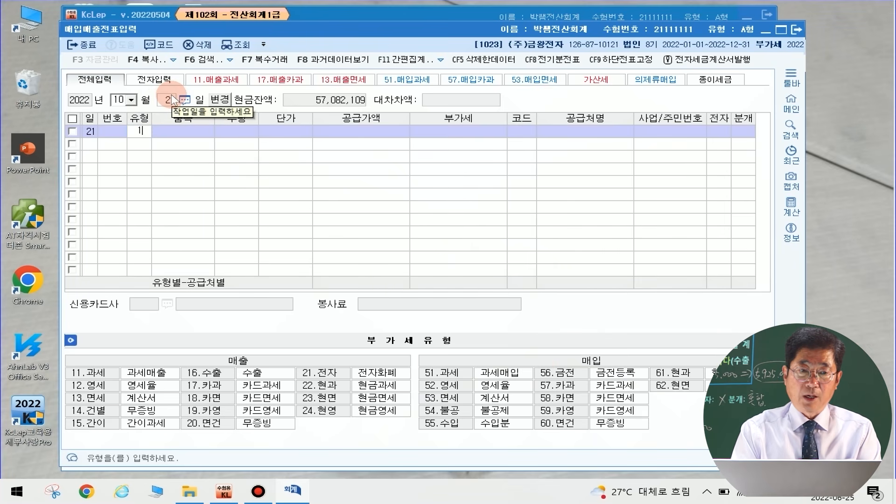
type("1")
key("Return")
key("Return")
key("Return")
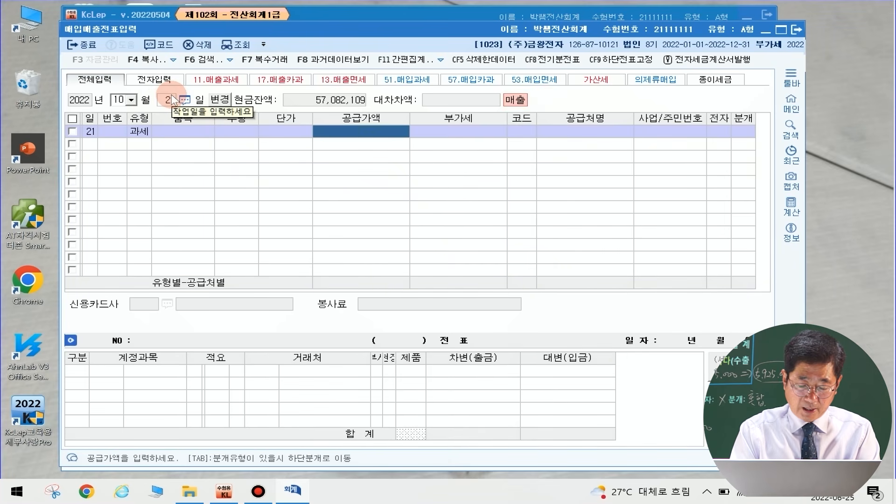
- Enter a supply value (공급가액) of 40,000,000 on the October 21 sales line and assign (주)송송유통 as the trading partner
type("40000000")
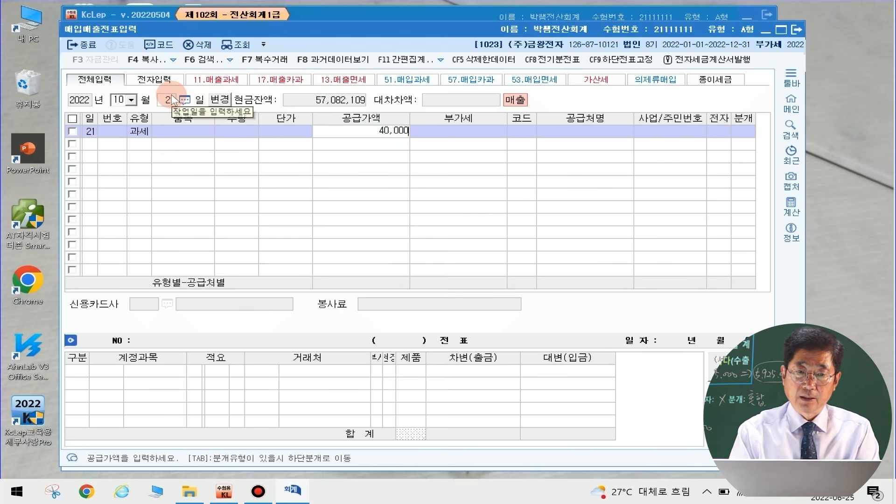
key("Return")
key("Return")
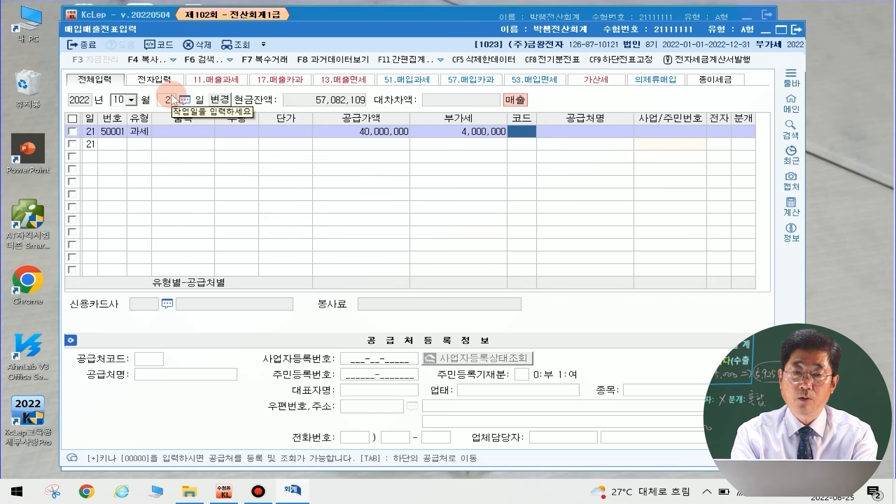
type("송송")
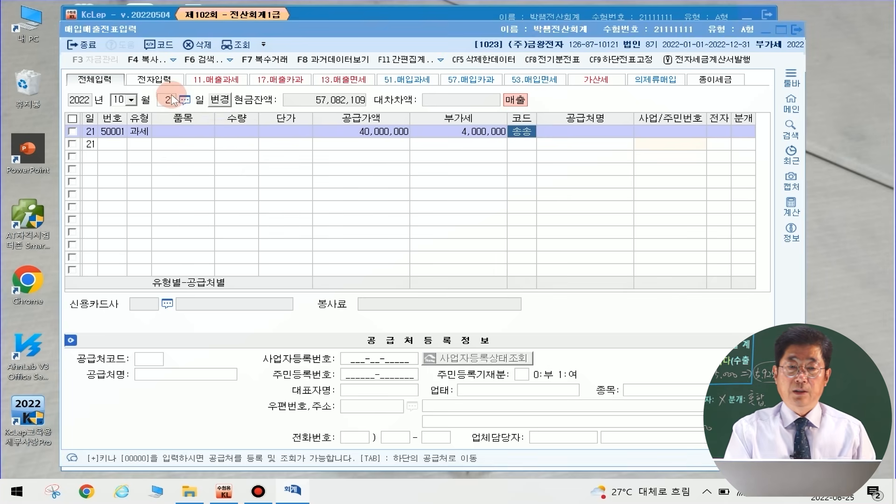
key("Return")
key("Return")
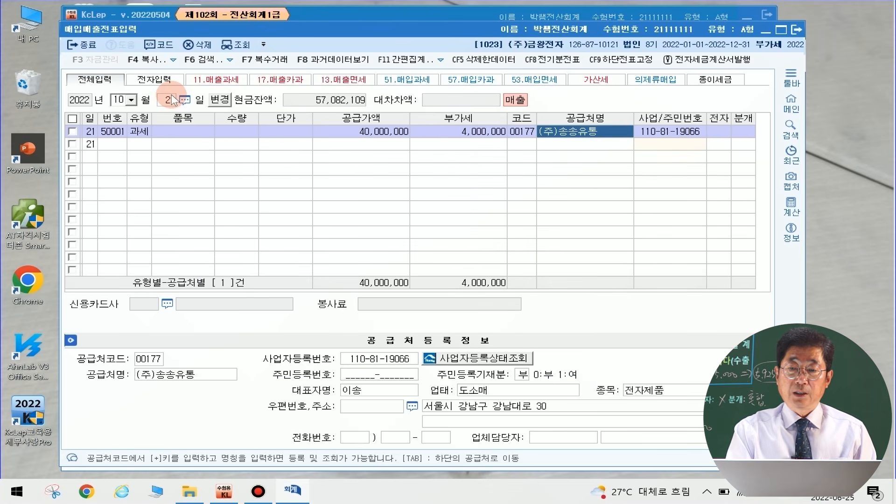
- Mark the October 21 sale as an electronic invoice (전자: 여) and set its journal type to 혼합
key("Return")
type("1")
key("Return")
type("3")
key("Return")
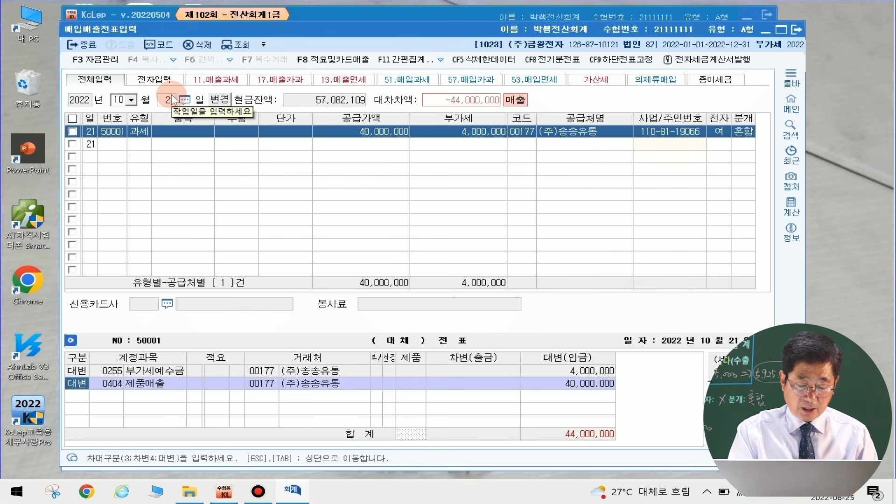
- Add a debit (차변) line for account 0110 받을어음 below the 제품매출 line in the lower journal
key("Return")
key("Return")
key("Return")
type("3")
key("Return")
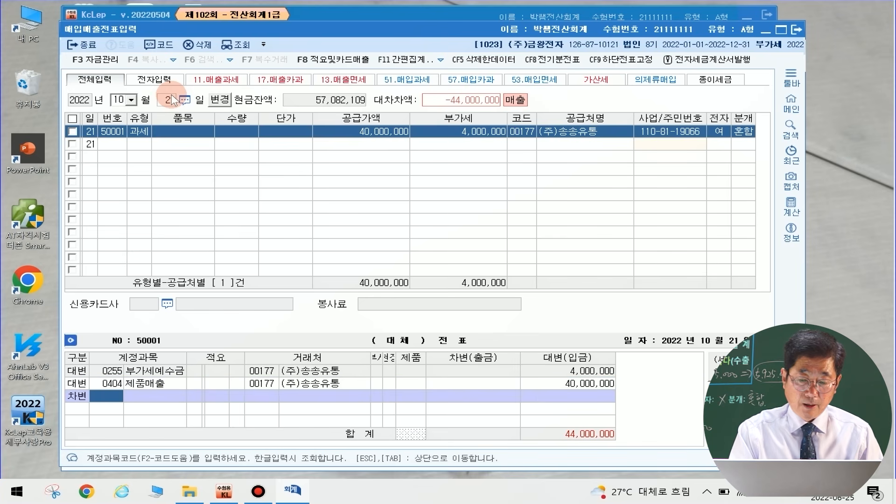
type("받을")
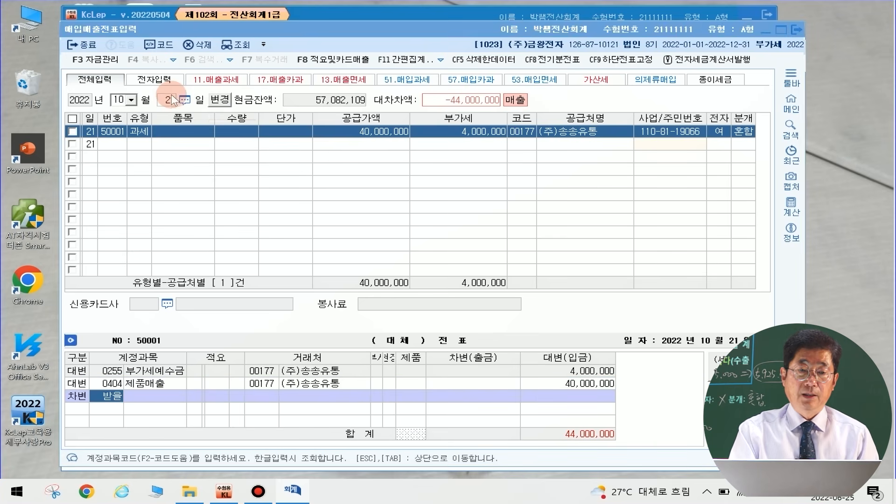
key("Return")
key("Return")
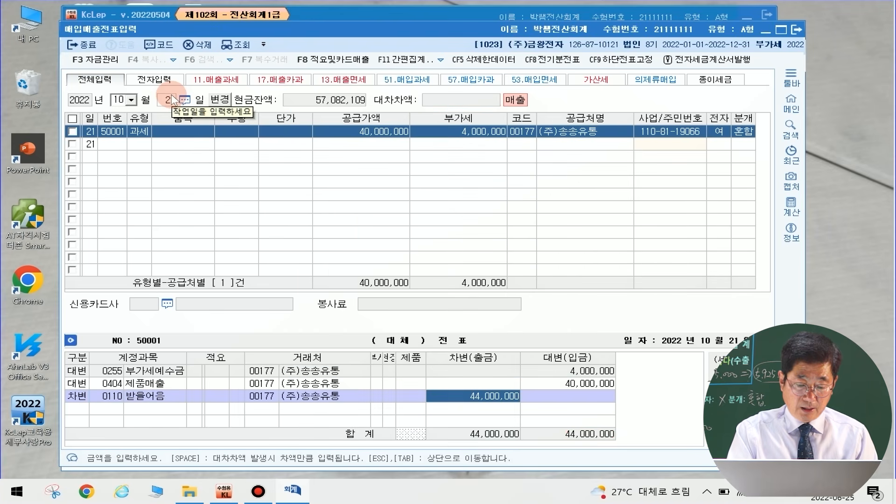
- Change the 받을어음 line's customer to 지주상사 and set its debit amount to 10,000,000
key("Left")
key("Left")
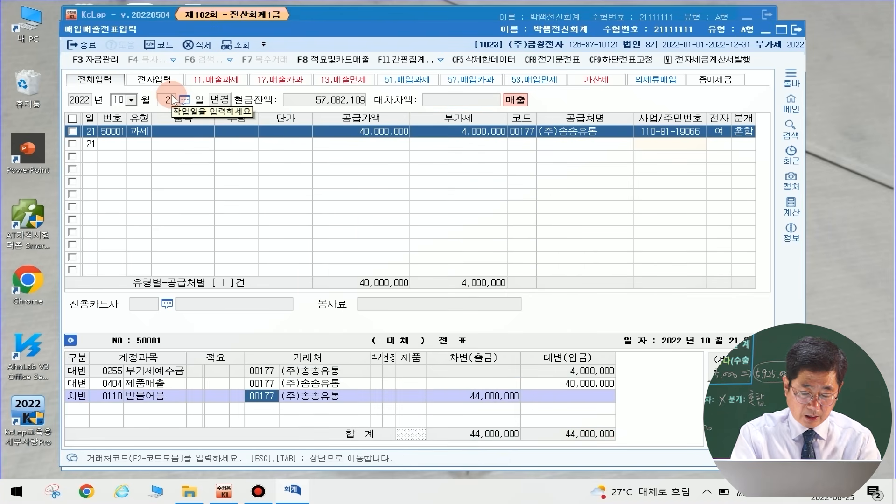
type("지주")
key("Return")
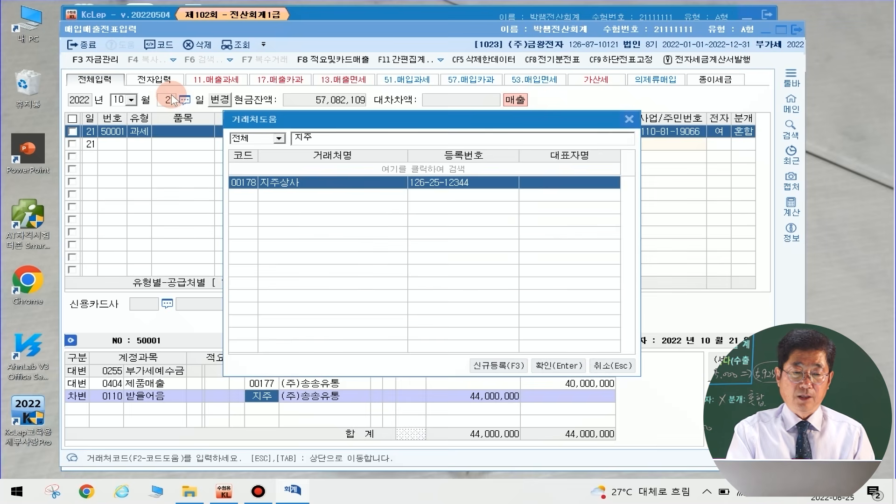
key("Return")
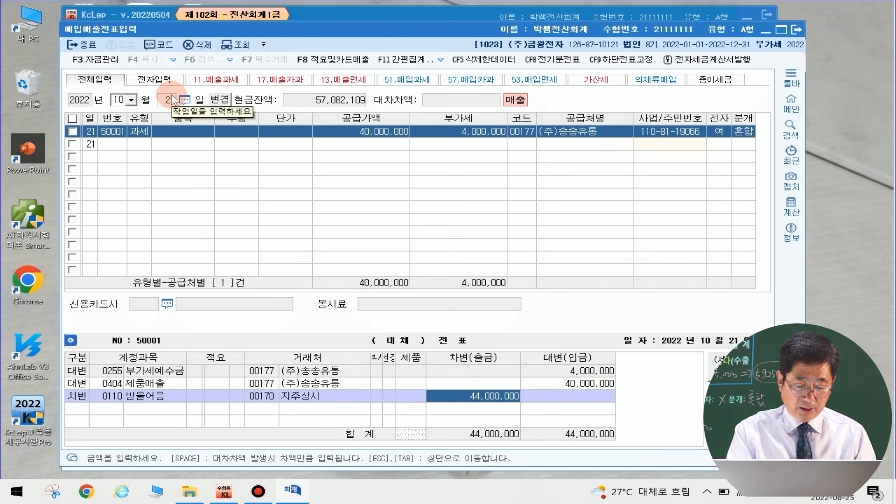
type("10000000")
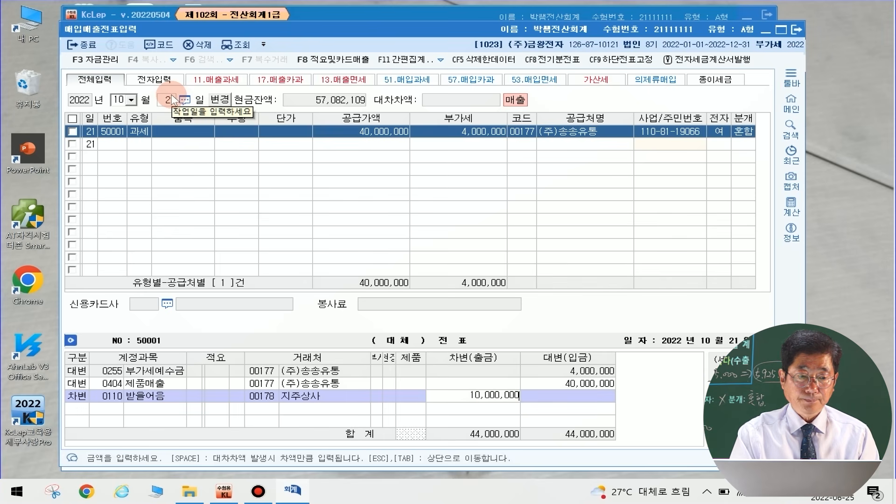
key("Return")
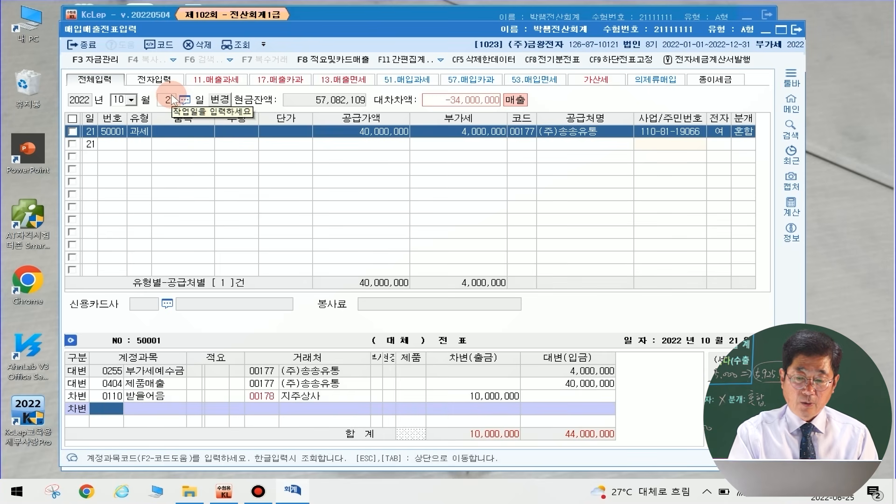
- Add a debit line of 34,000,000 for account 0108 외상매출금 with (주)송송유통 and complete the October 21 voucher
type("108")
key("Return")
key("Return")
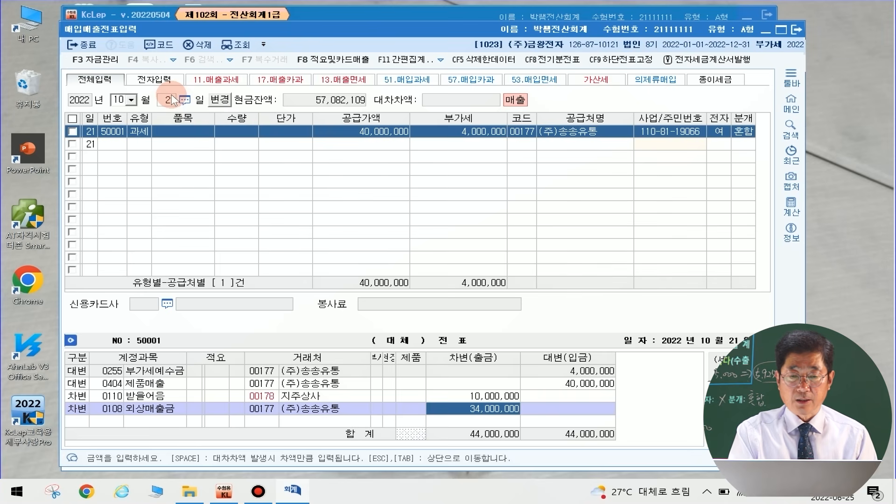
key("Return")
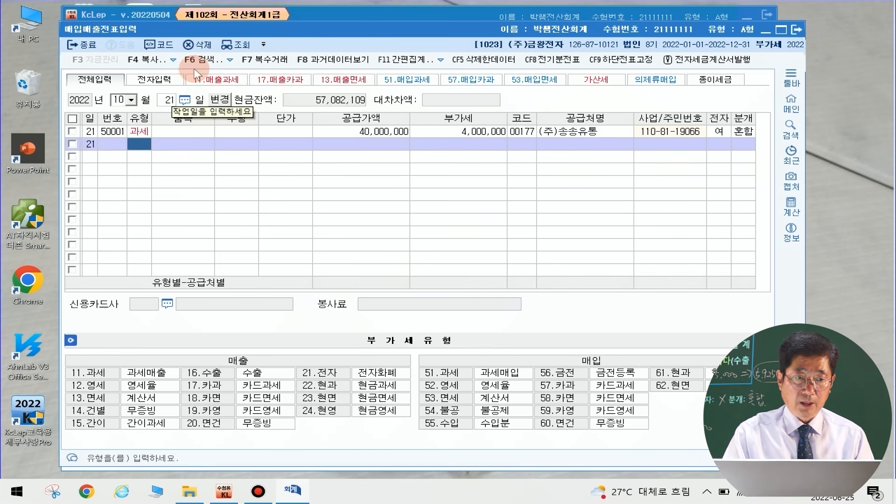
- Change the voucher date to November 2 and start a purchase line of type 51 과세, leaving item, quantity and unit price blank
left_click(119, 100)
key("Return")
type("2")
key("Return")
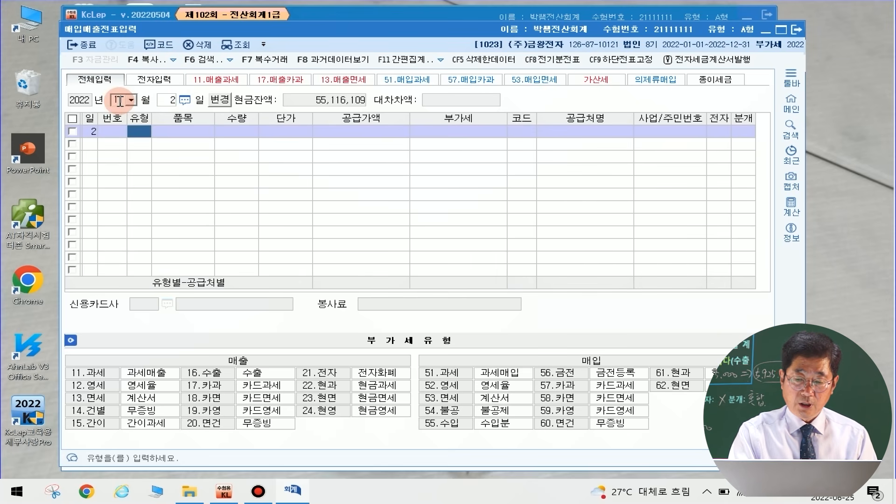
type("51")
key("Return")
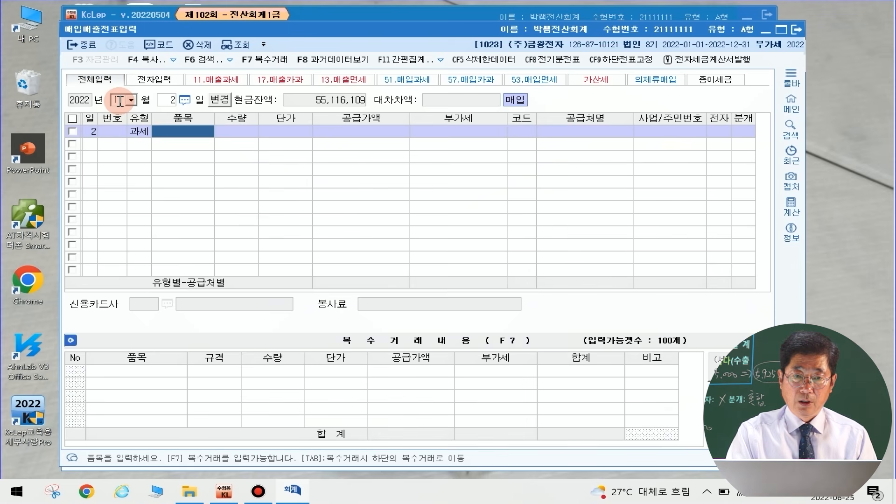
key("Return")
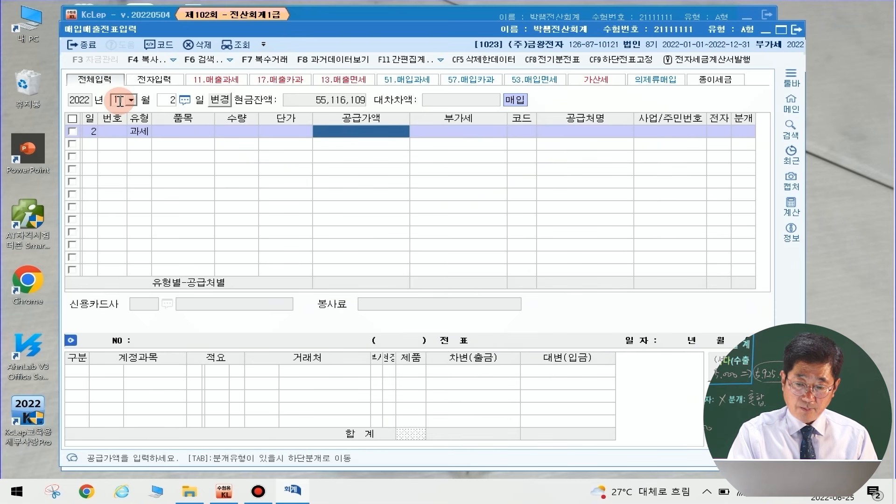
- Enter a supply value of 3,000,000 on the November 2 purchase line and assign (주)이에스텍 as the supplier
type("3000000")
key("Return")
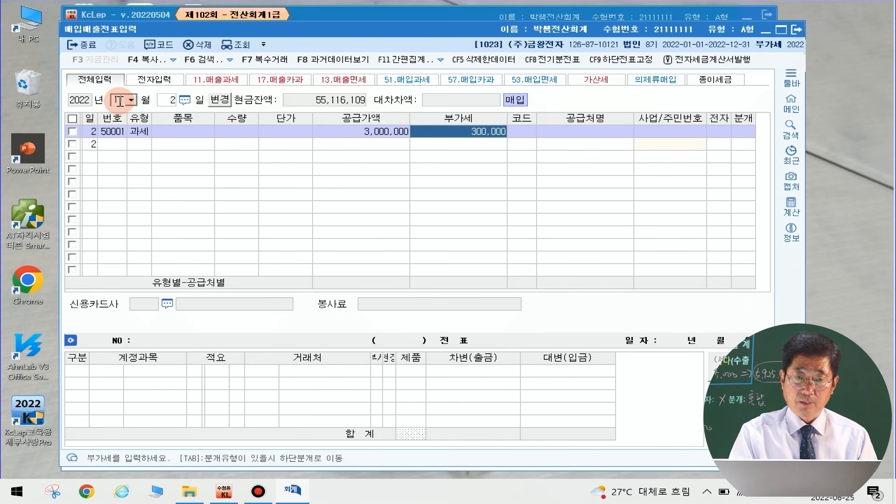
key("Return")
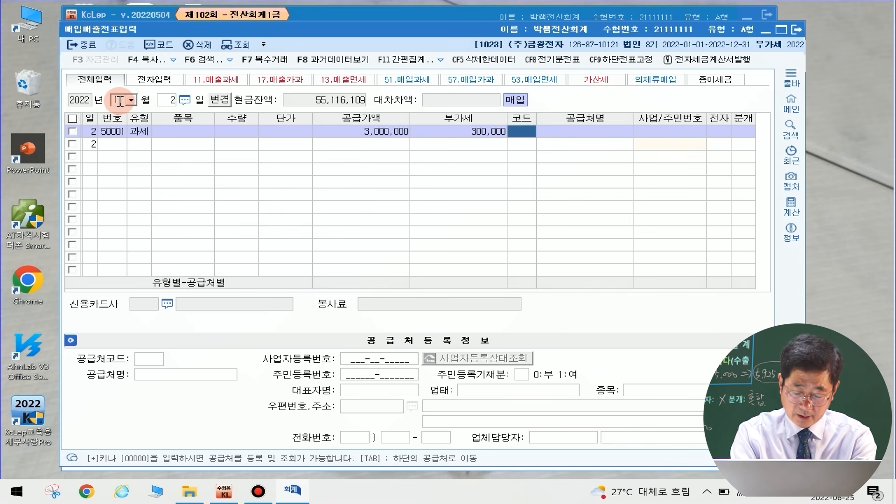
type("이에")
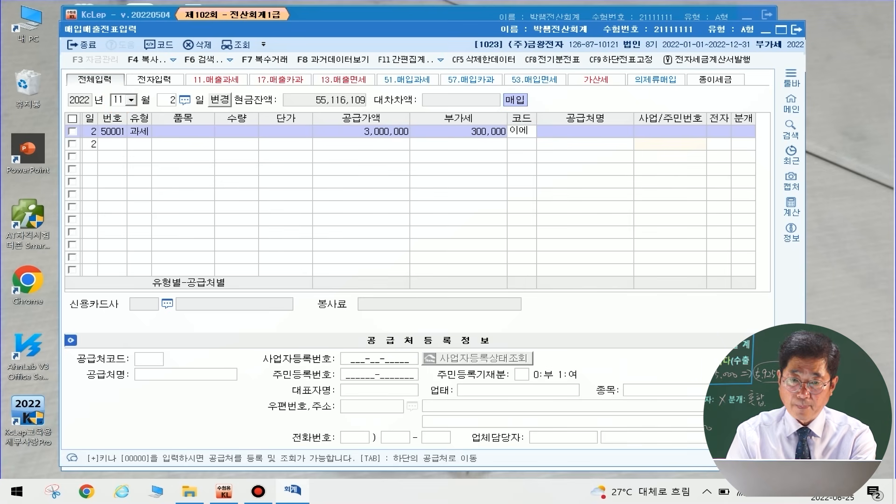
key("Return")
key("Return")
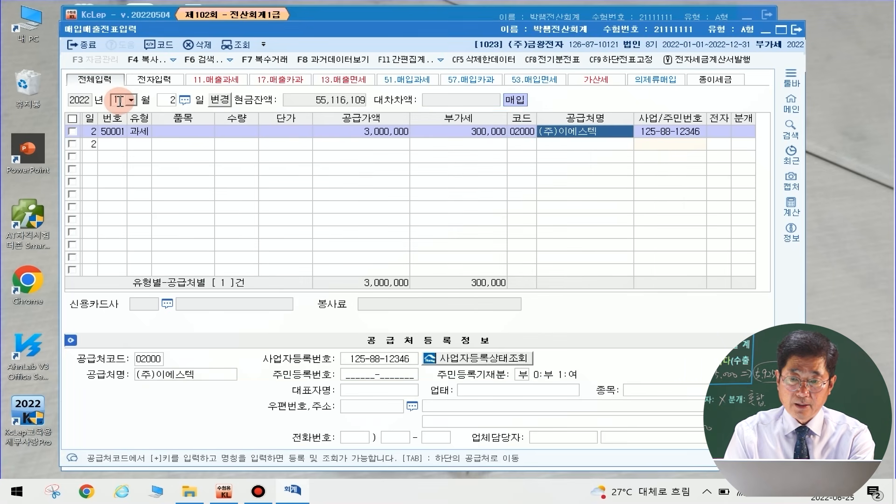
- Mark the November 2 purchase as an electronic invoice (전자: 여) and set its journal type to 혼합
type("1")
key("Return")
type("3")
key("Return")
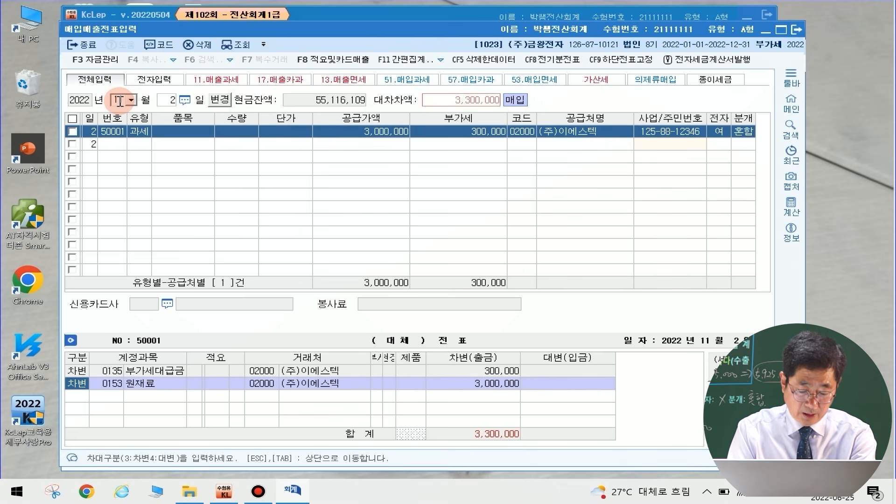
- Replace the 원재료 account on the 3,000,000 debit line with 0471 시설장치
key("Return")
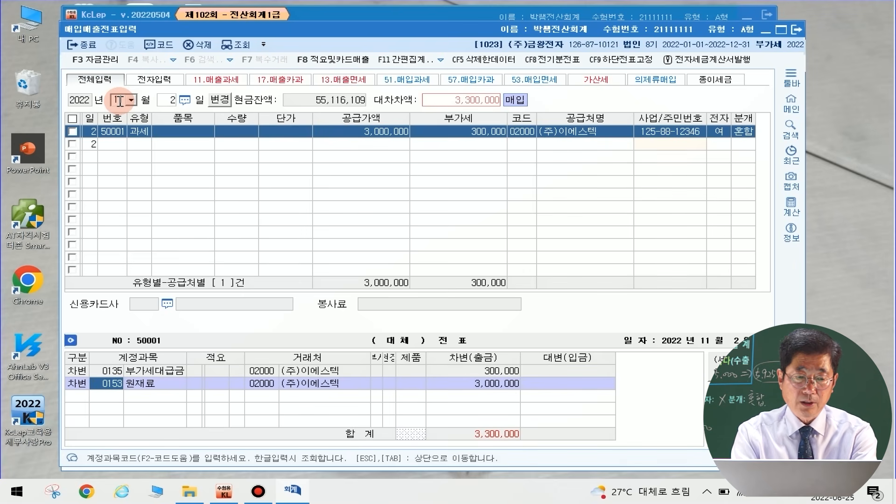
type("시설")
key("Return")
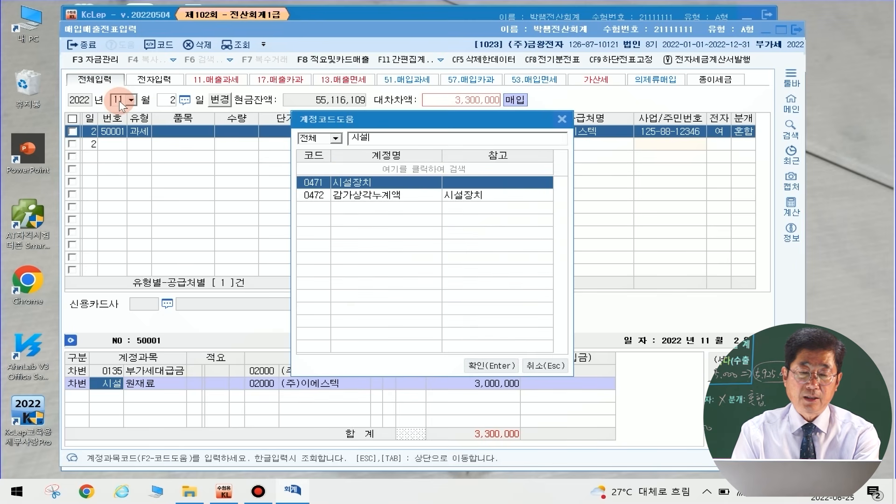
key("Return")
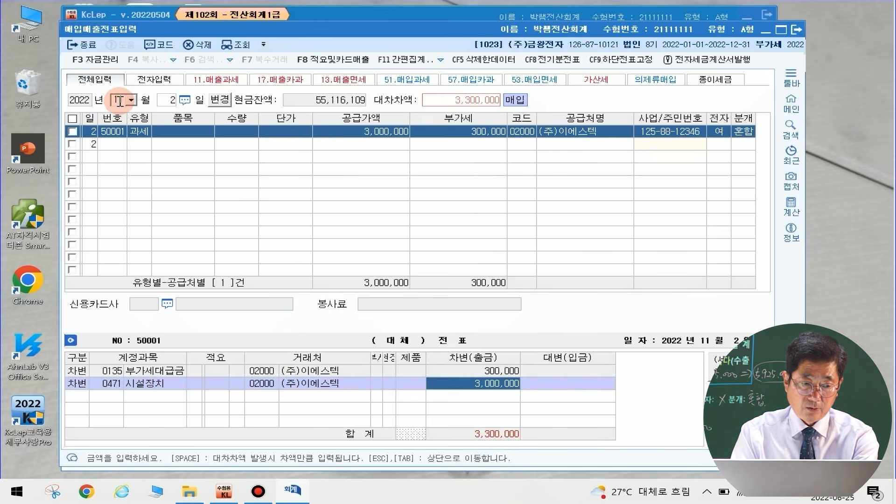
key("Return")
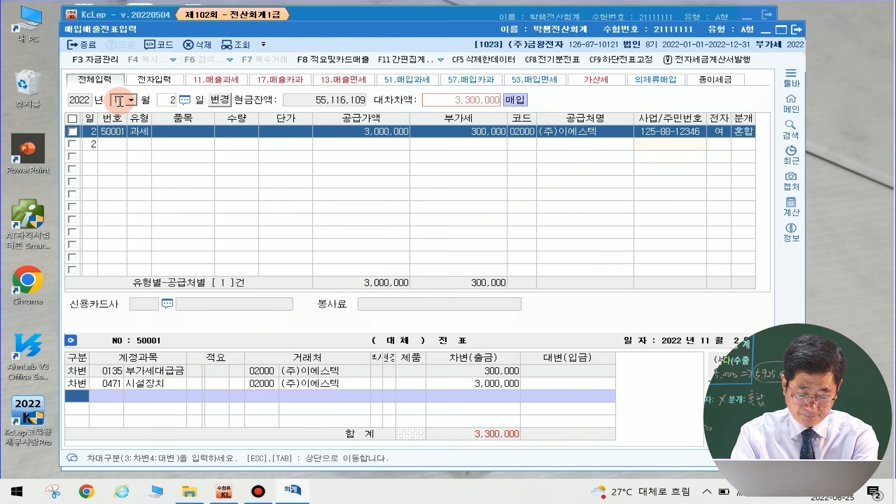
- Add a credit (대변) line of 3,000,000 for account 0253 미지급금 with (주)이에스텍
type("4")
key("Return")
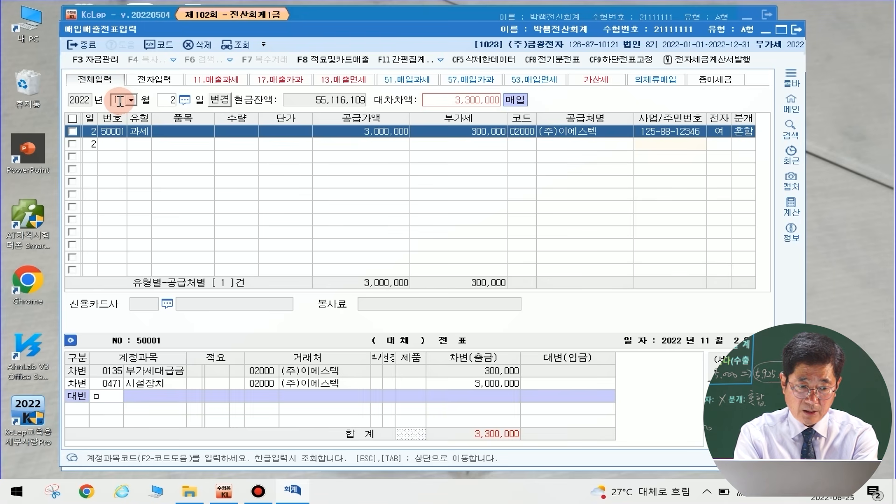
type("미지")
key("Return")
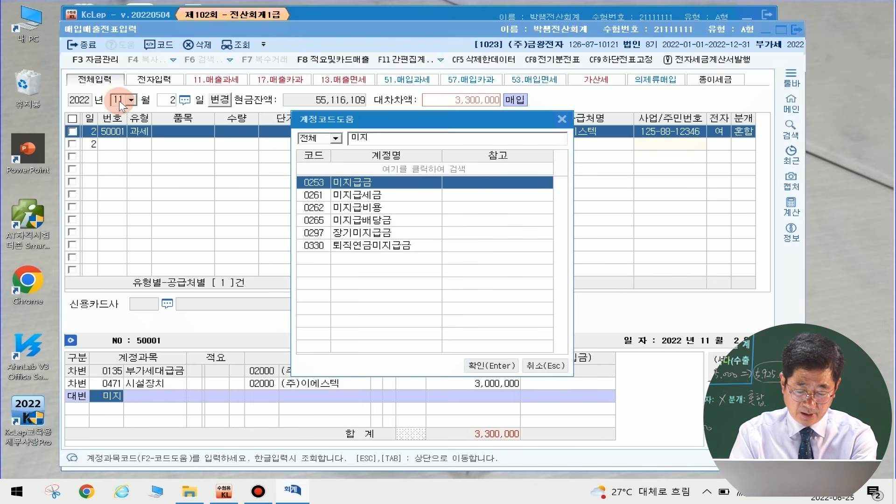
key("Return")
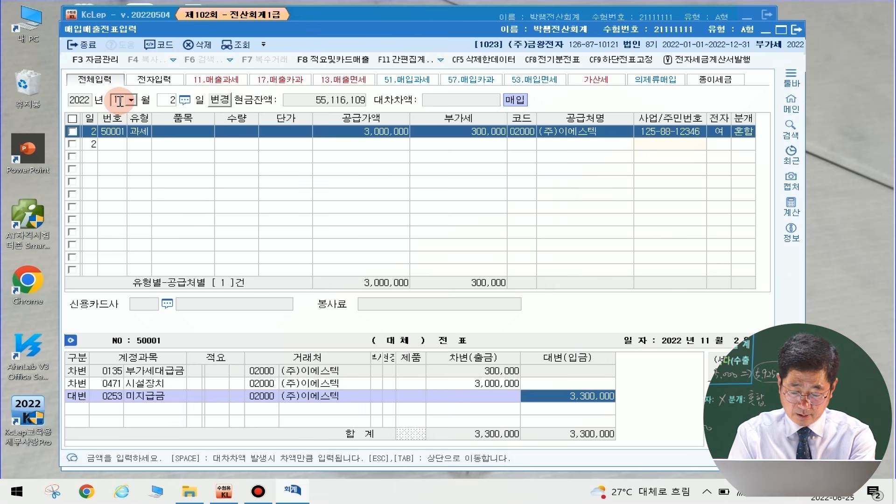
type("3000000")
key("Return")
- Add a credit line of 300,000 for account 0101 현금 and complete the November 2 voucher
type("4")
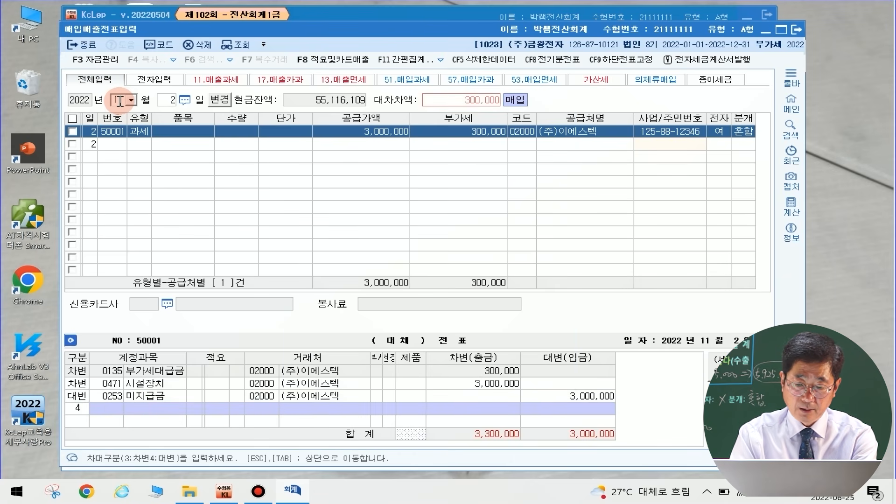
key("Return")
type("101")
key("Return")
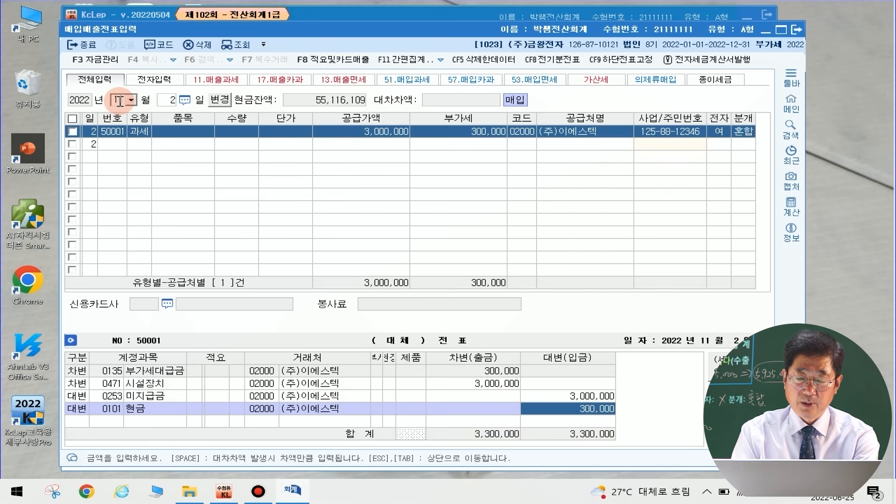
key("Return")
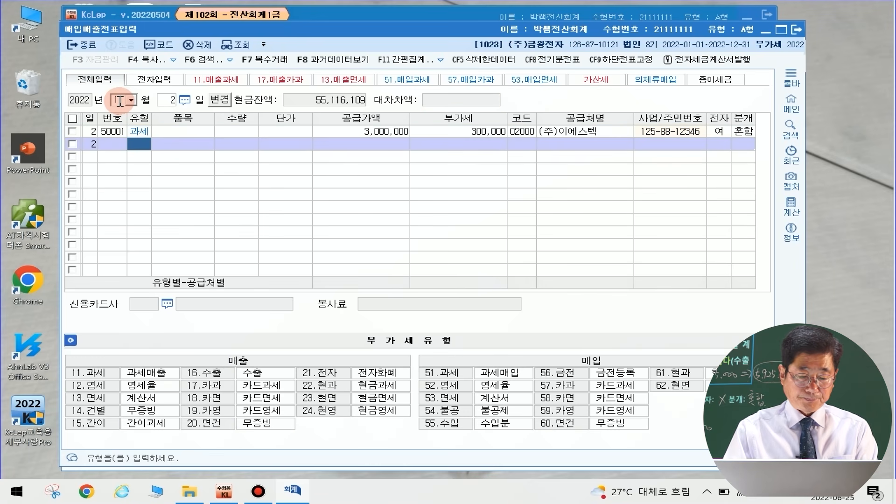
- Change the voucher day to November 27
left_click(164, 100)
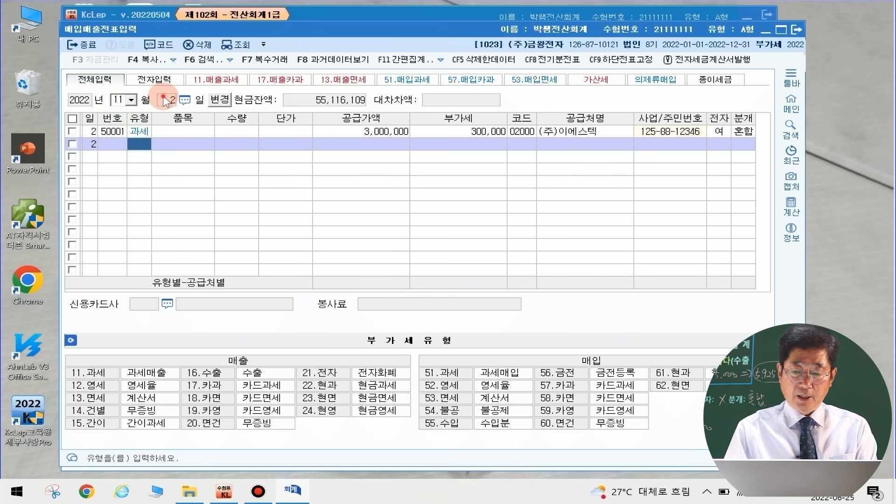
type("27")
key("Return")
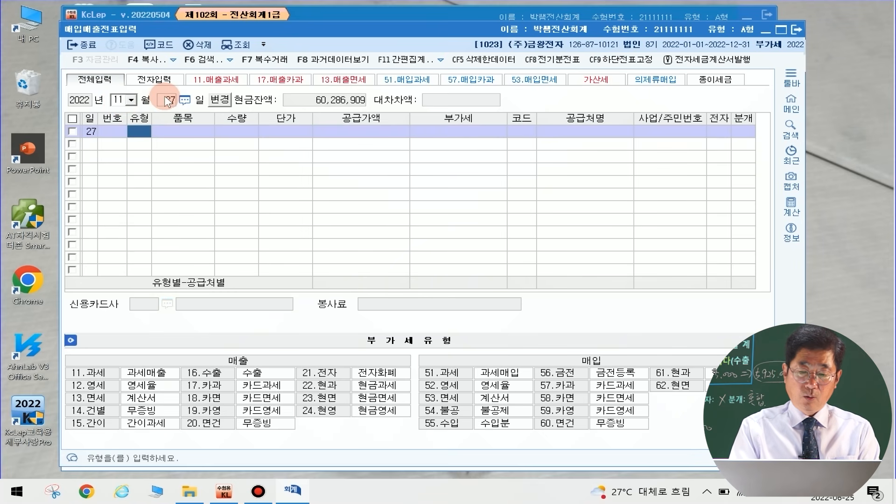
- Enter the November 27 purchase as type 54 불공 with a supply amount of 30,000,000 and VAT of 3,000,000
type("54")
key("Return")
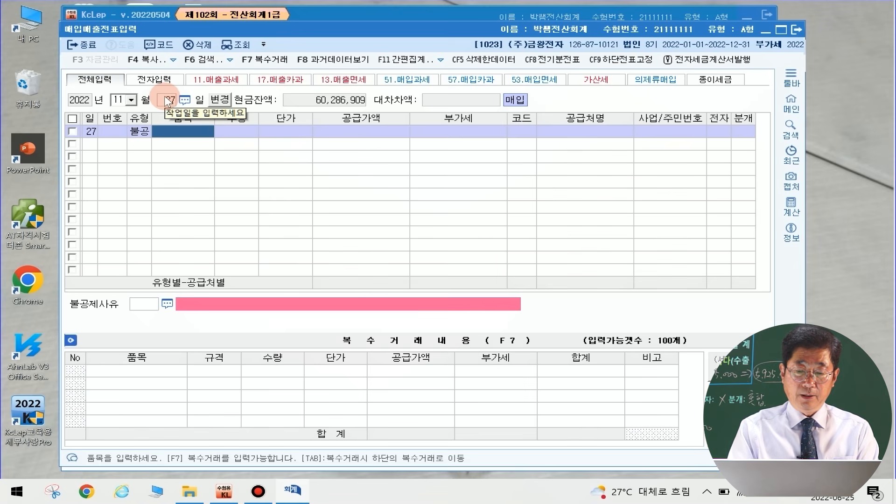
key("Return")
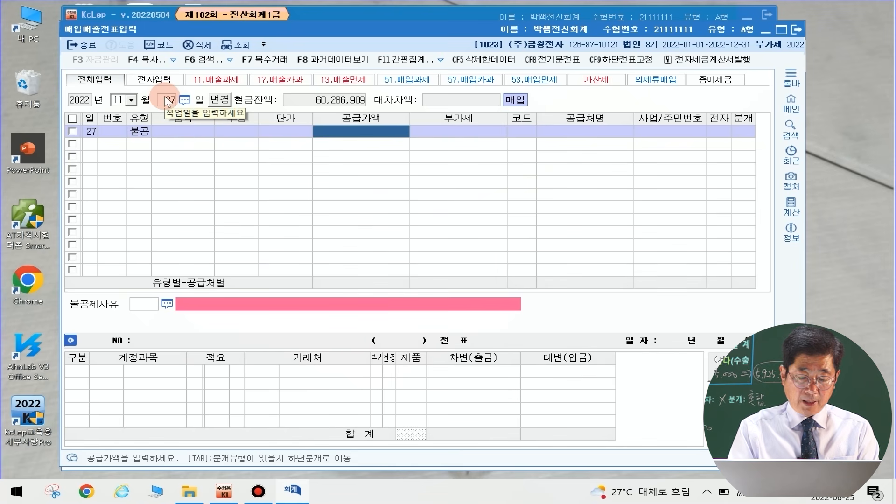
type("30000000")
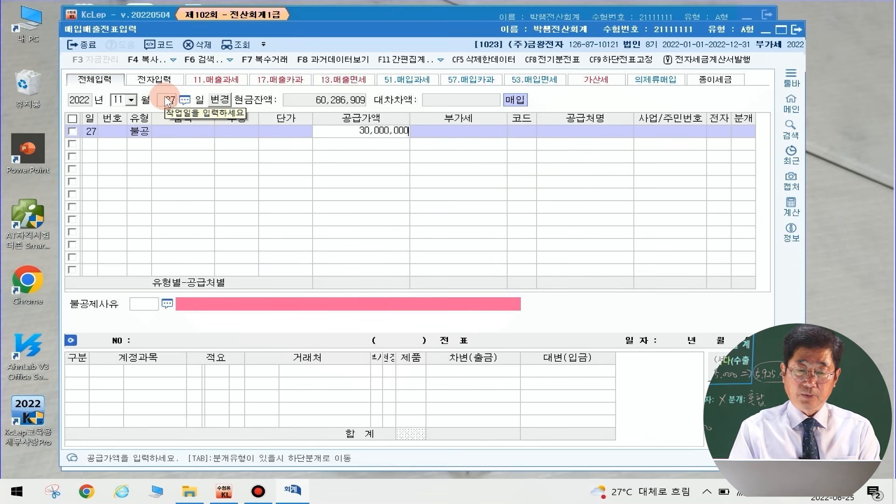
key("Return")
key("Return")
type("2")
key("Return")
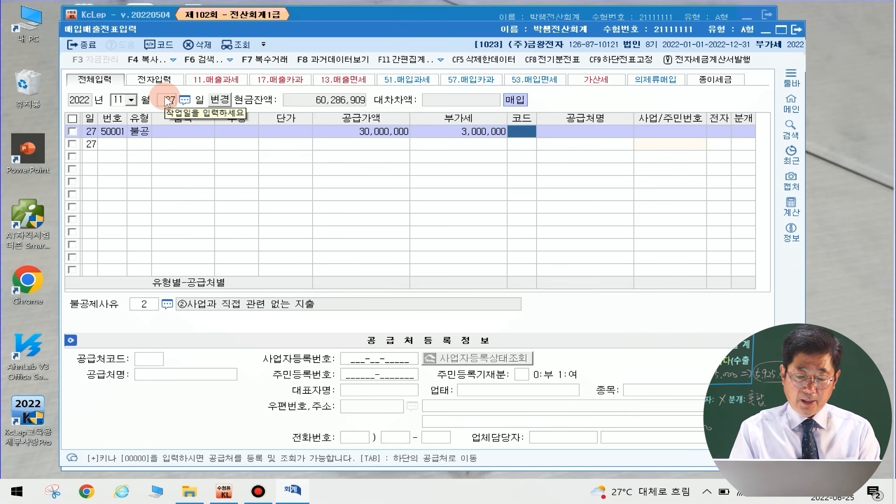
- Set the supplier to (주)철거 and mark the purchase as an electronic tax invoice (여)
type("철거")
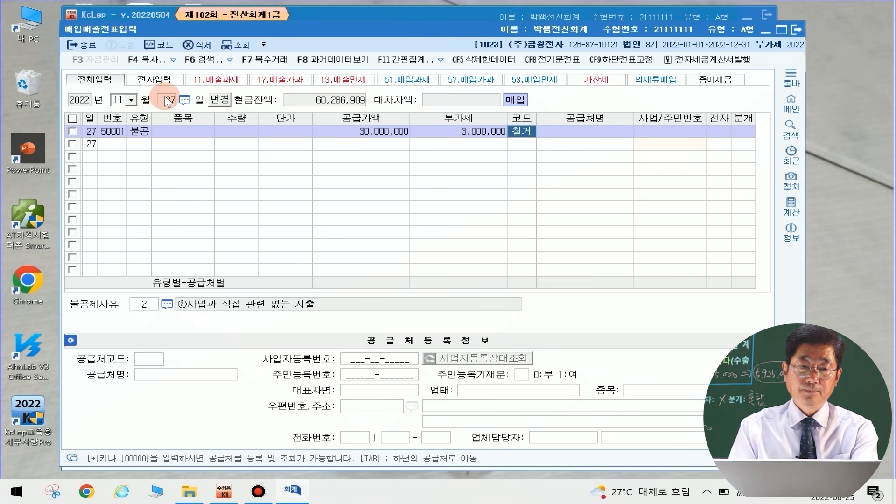
key("Return")
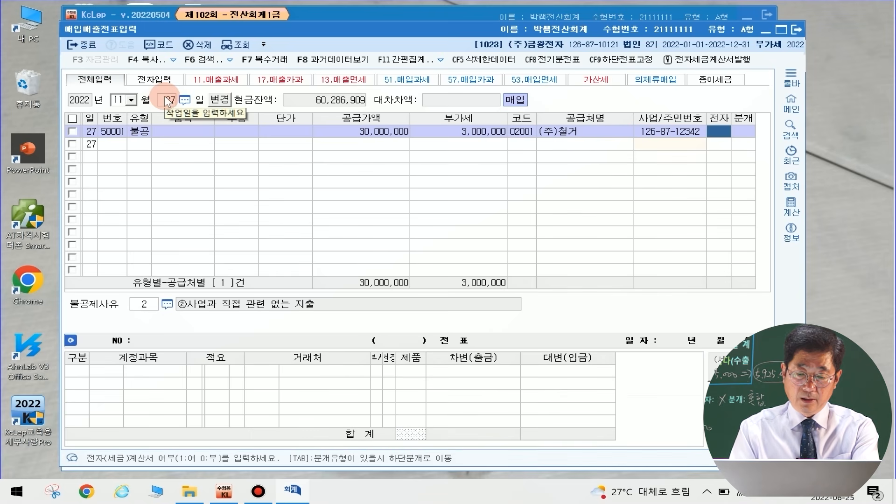
type("1")
key("Return")
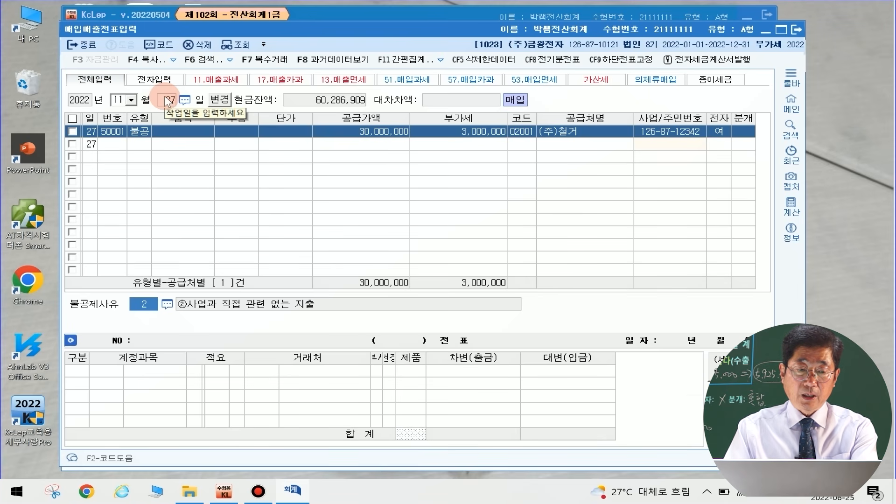
- Change the non-deduction reason (불공제사유) to ⑥토지의 자본적 지출 관련
left_click(166, 305)
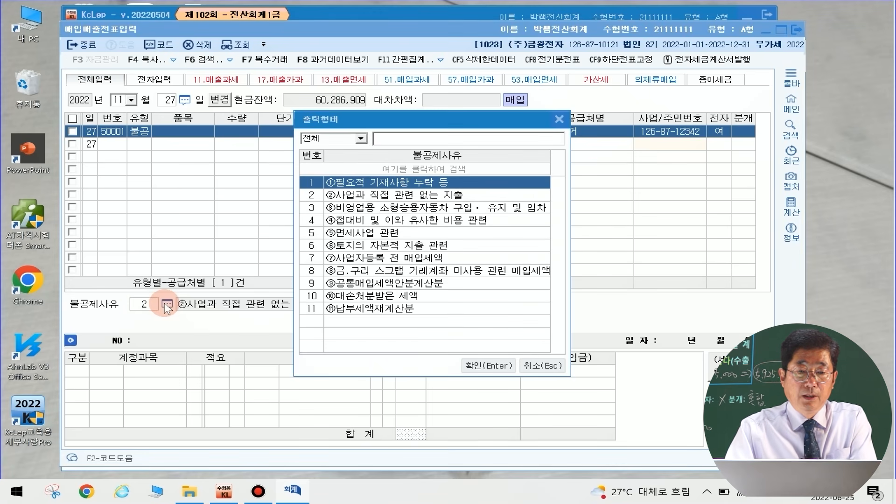
left_click(365, 246)
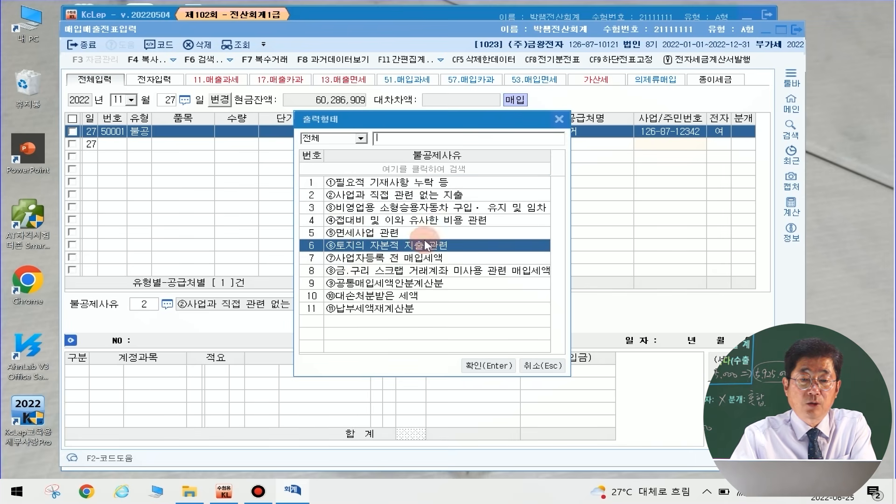
left_click(481, 366)
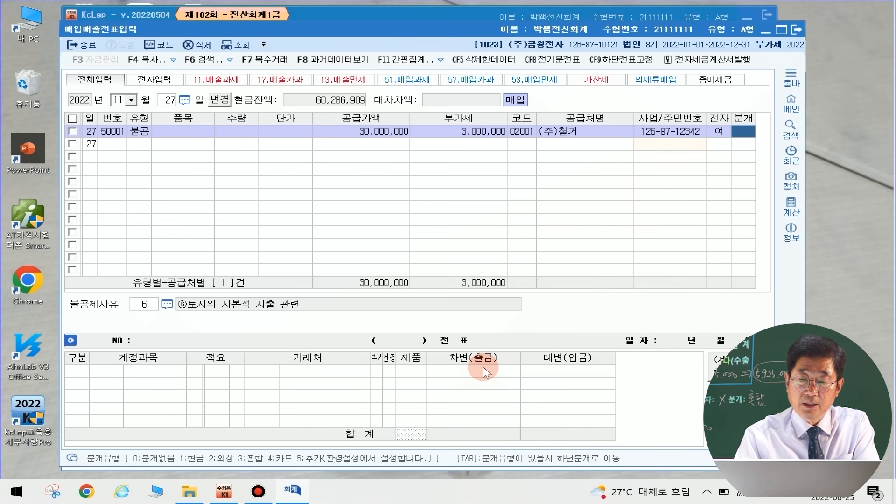
- Set the journal type to 혼합 and replace the 원재료 account on the debit line with 0201 토지
type("3")
key("Return")
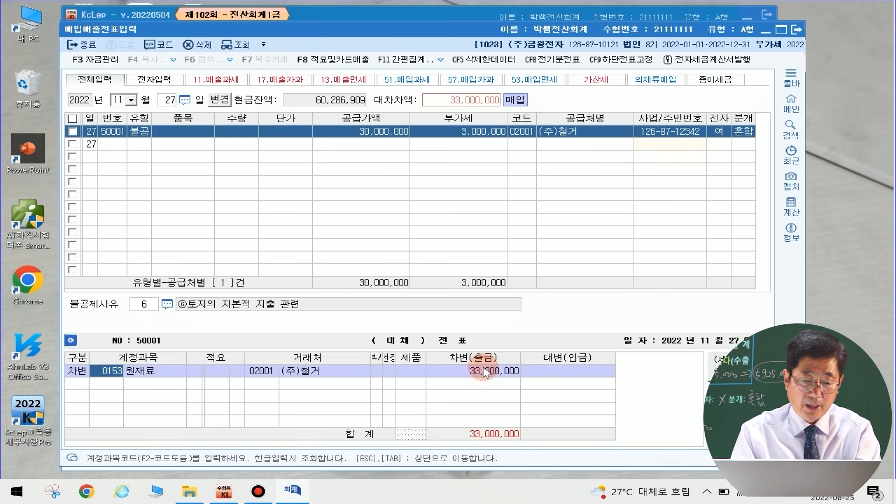
type("토지")
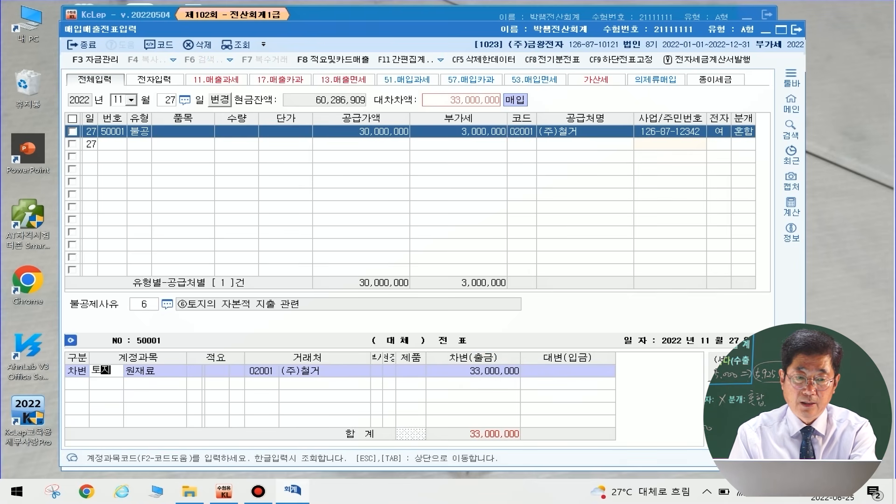
key("Return")
left_click(483, 367)
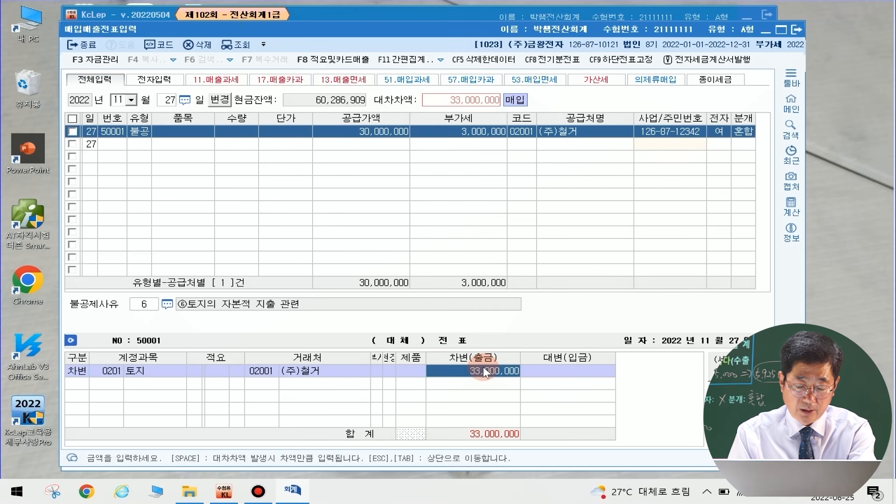
- Add a credit (대변) line of 15,000,000 for account 0103 보통예금
key("Return")
type("4")
key("Return")
type("0103")
key("Return")
key("Return")
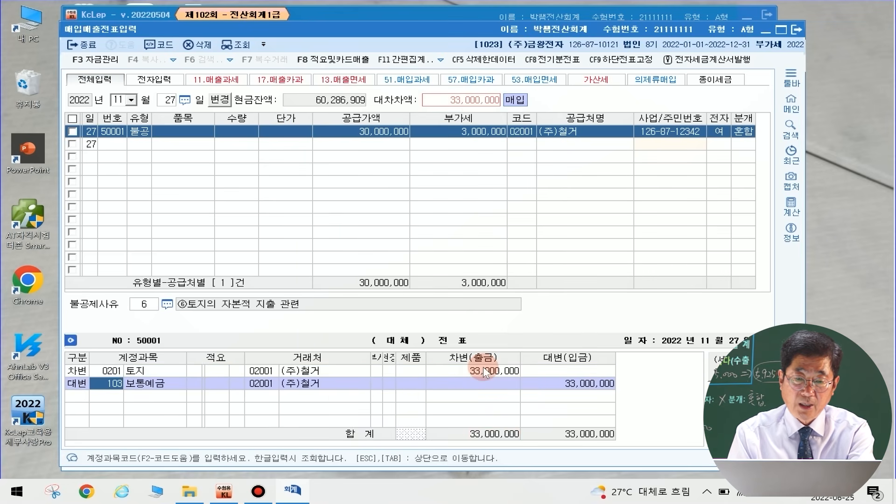
type("15000000")
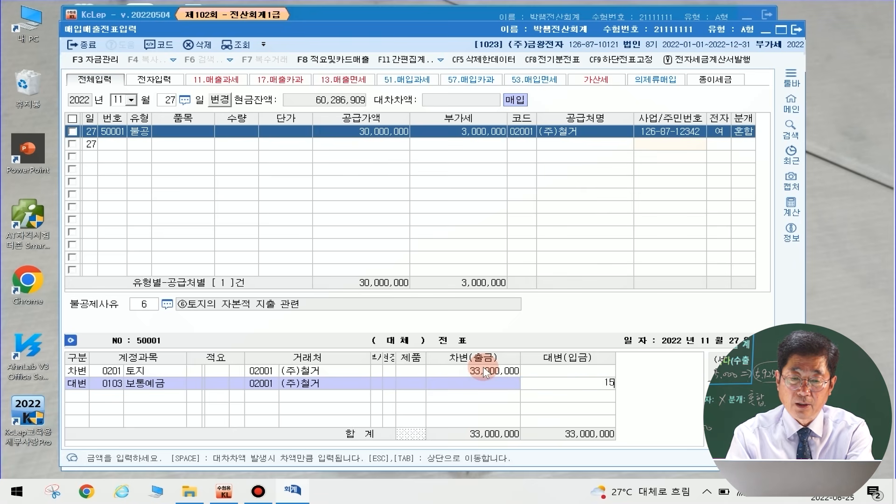
key("Return")
- Add a credit line of 18,000,000 for account 0253 미지급금 with (주)철거 and complete the November 27 voucher
type("4")
key("Return")
type("ㅁ")
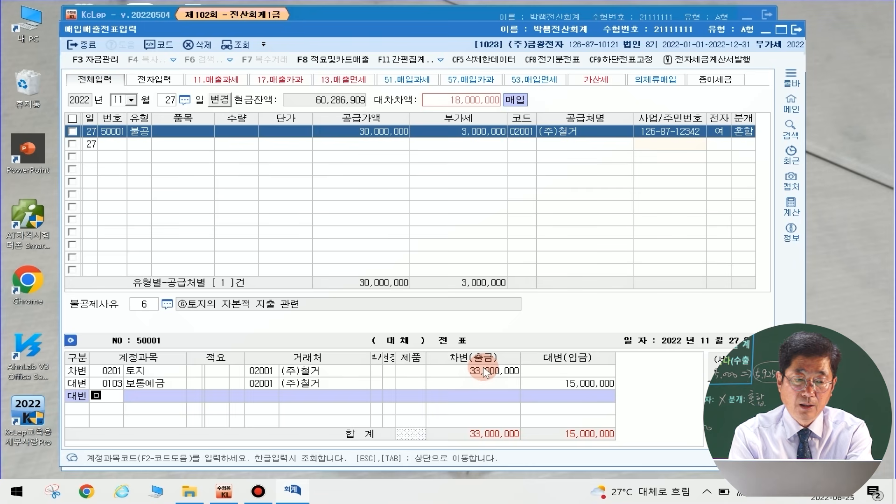
type("ㅣ지급")
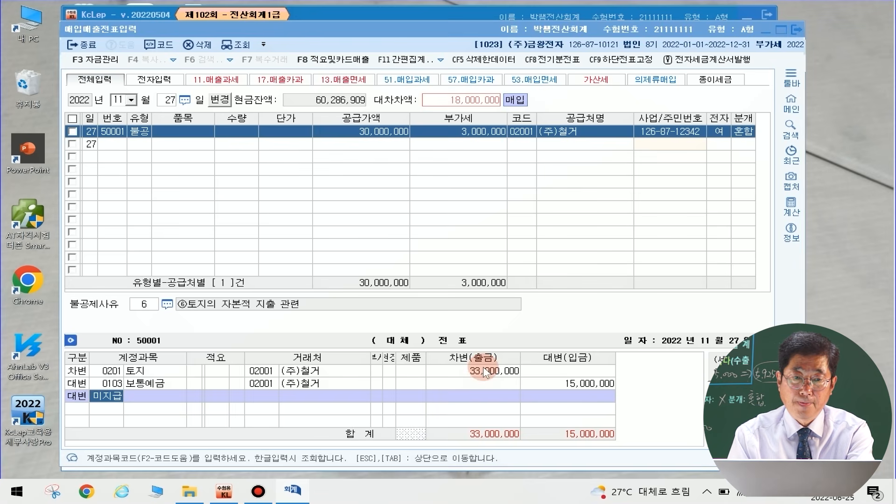
key("Return")
left_click(483, 366)
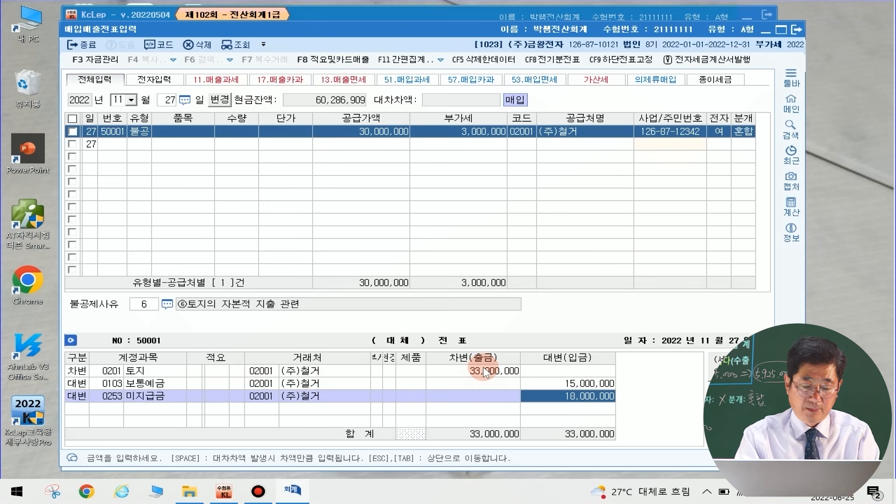
key("Return")
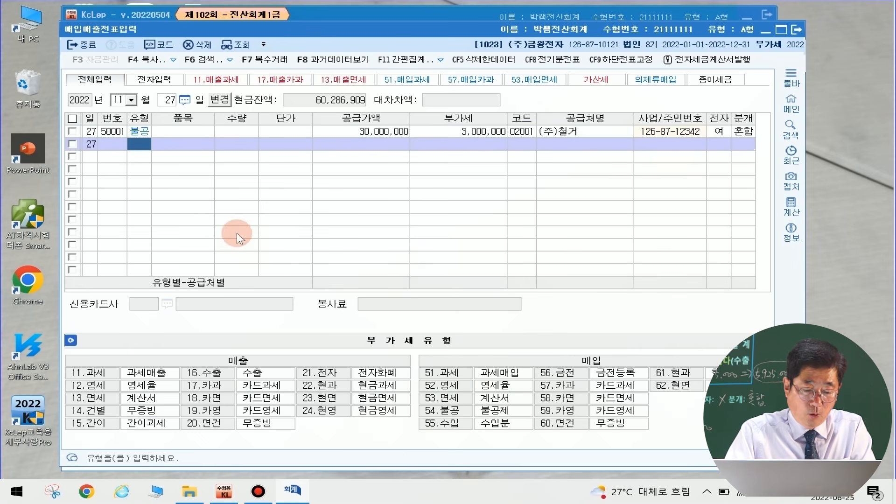
- Change the voucher date to December 1 and start a sales entry of type 17 카과
left_click(117, 99)
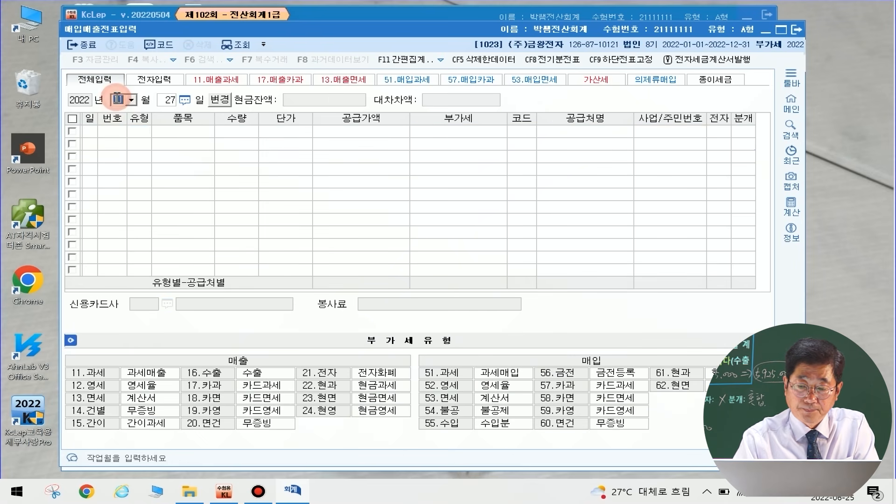
type("12")
key("Return")
type("1")
key("Return")
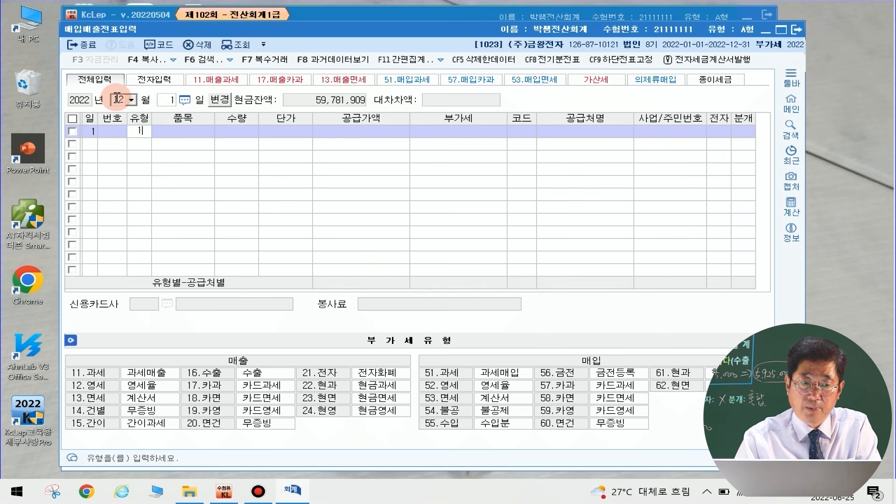
type("17")
key("Return")
key("Return")
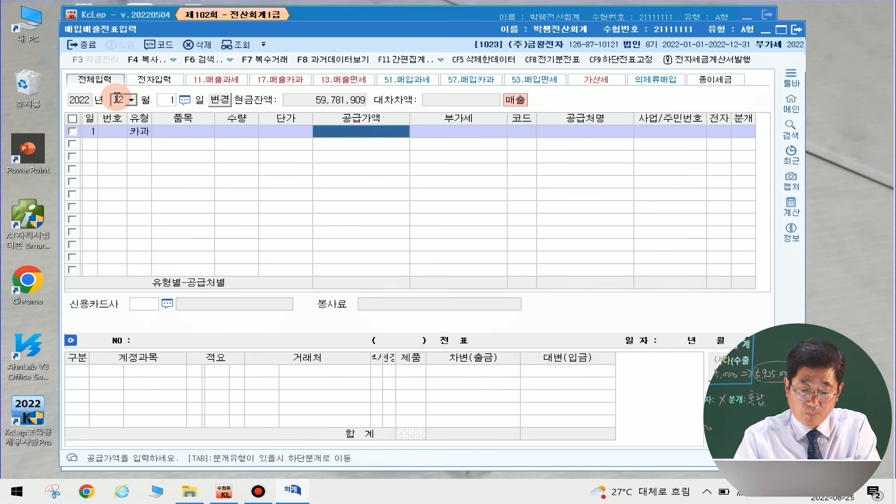
- Enter a supply amount of 2,400,000 excluding tax and VAT of 240,000 for the December 1 sale
type("2400000")
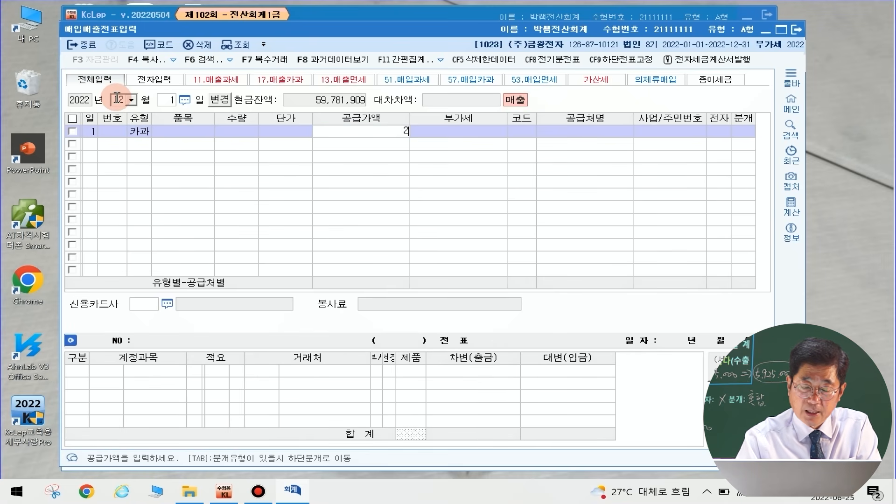
key("Return")
key("Left")
type("2,400,000")
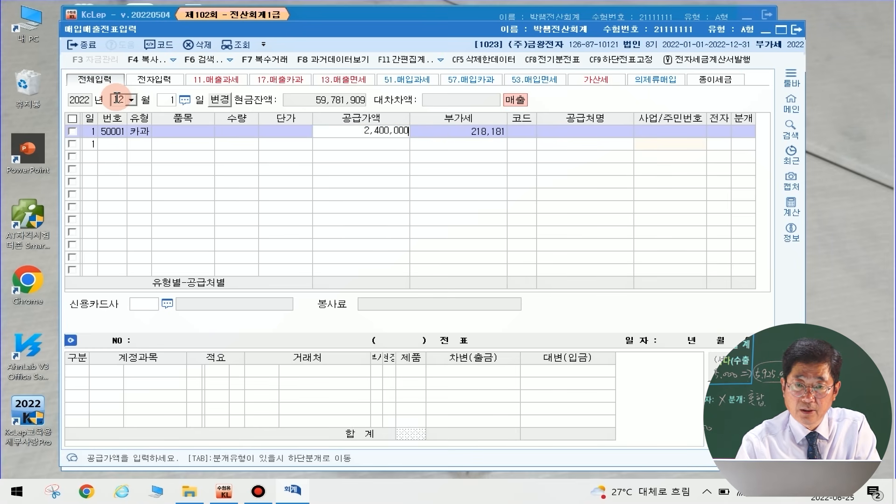
key("Return")
key("Return")
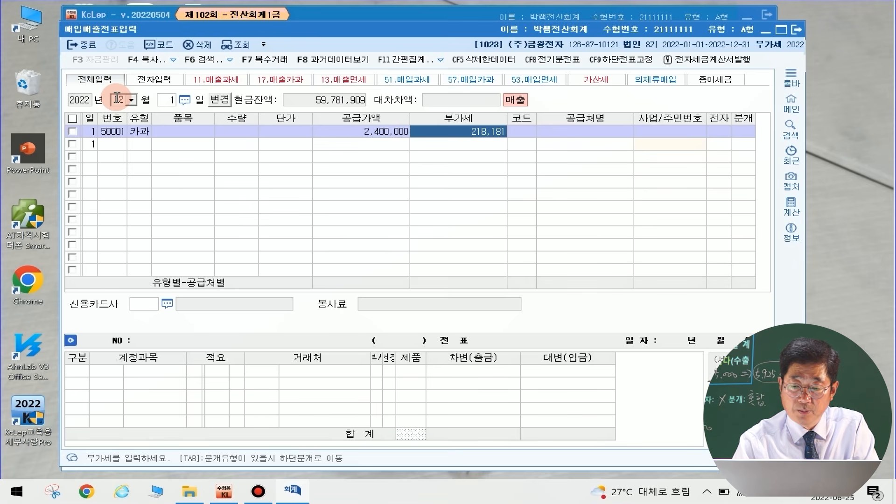
type("2400000")
key("Return")
key("Return")
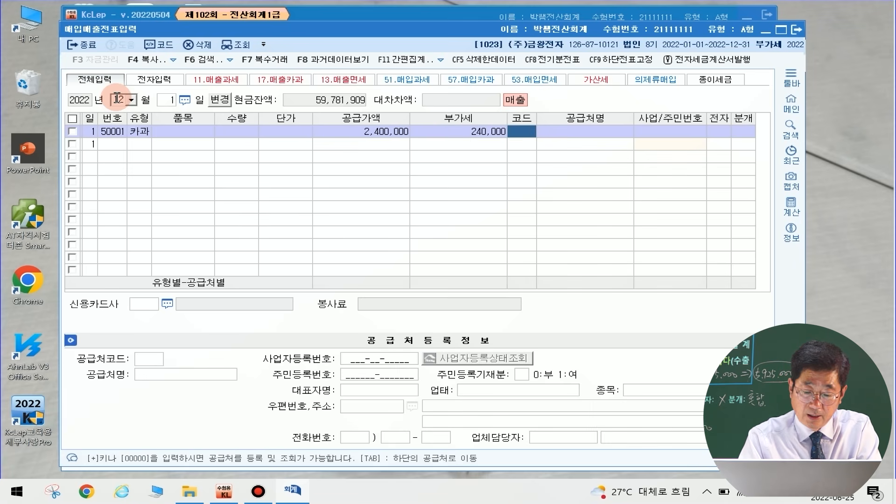
- Look up the individual customer by name and assign that customer to the December 1 sale
type("ㅜㄱ")
key("BackSpace")
key("BackSpace")
type("구ㅓㄴ지")
key("Return")
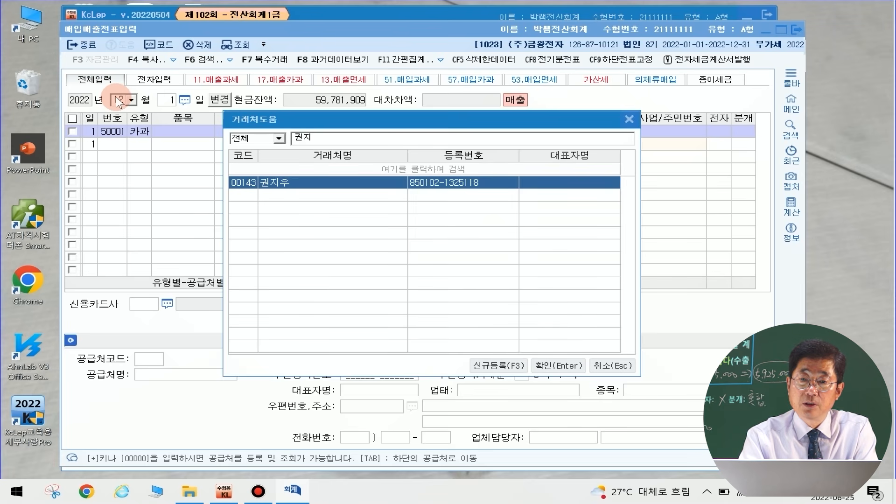
key("Return")
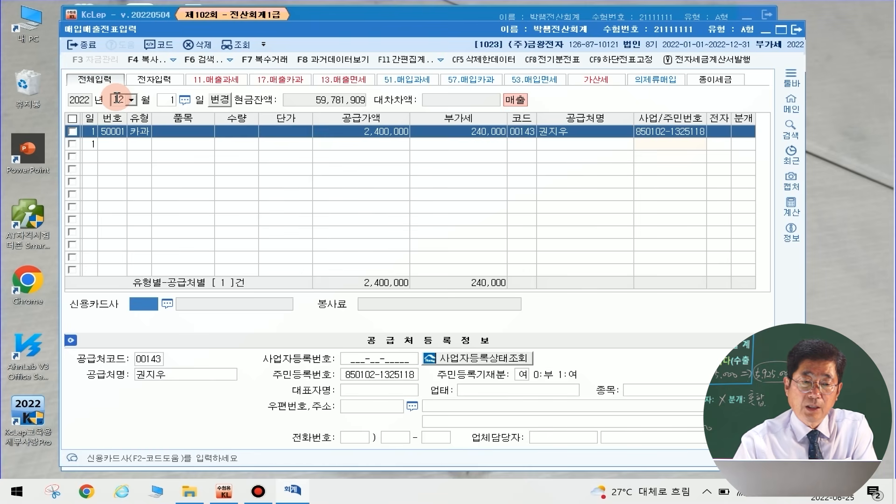
- Set the credit card company to 99600 국민카드 and the journal type to 카드 for the December 1 sale
left_click(167, 305)
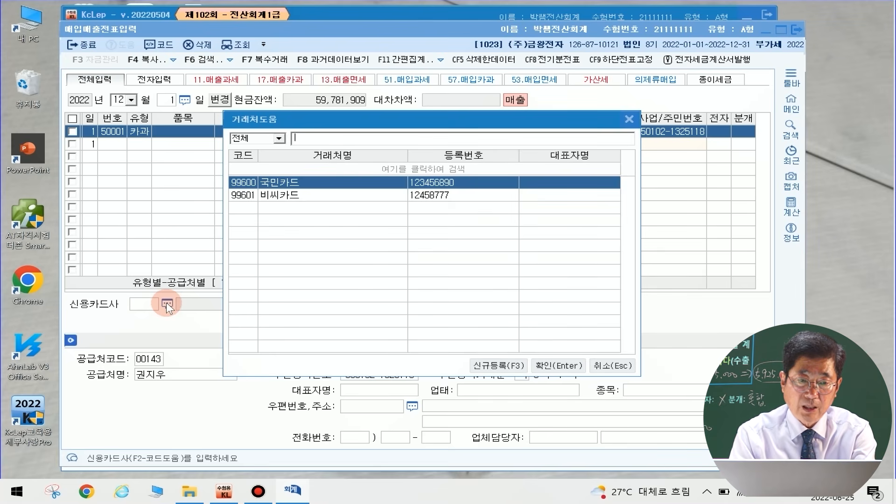
key("Return")
key("Return")
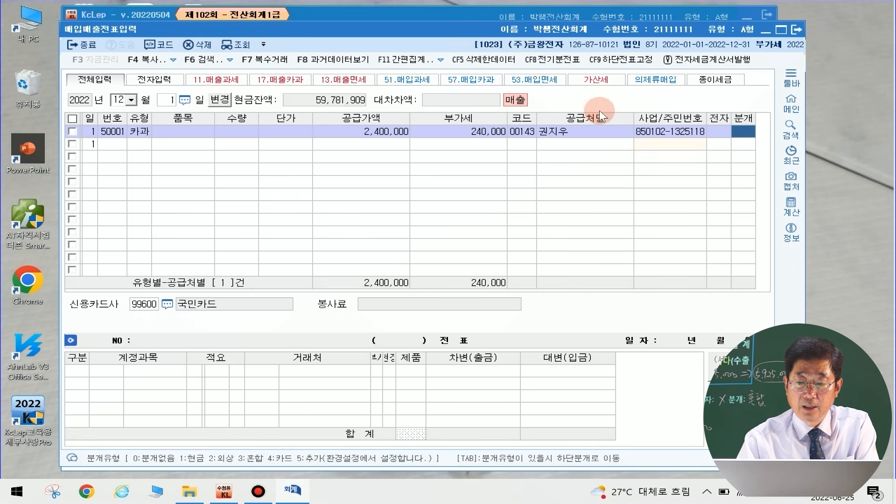
type("4")
key("Return")
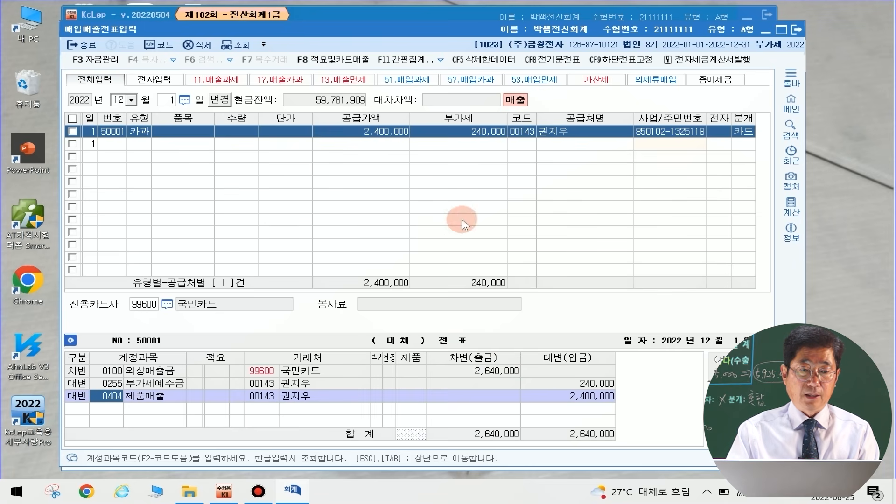
- Change the voucher date to December 20 and start a sales entry of type 16 수출
left_click(170, 101)
type("20")
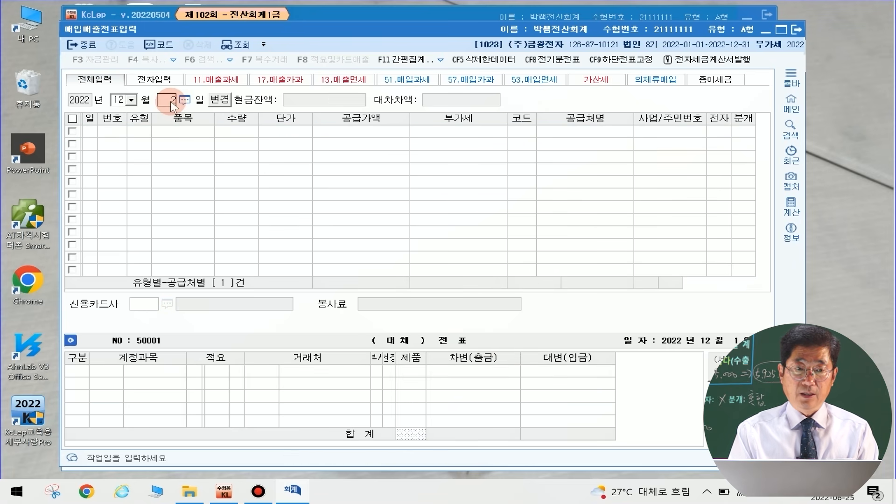
key("Return")
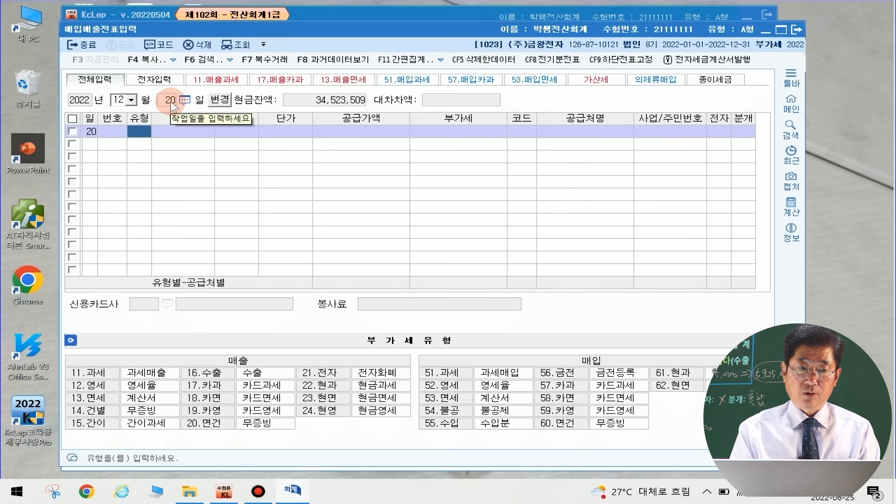
type("16")
key("Return")
key("Return")
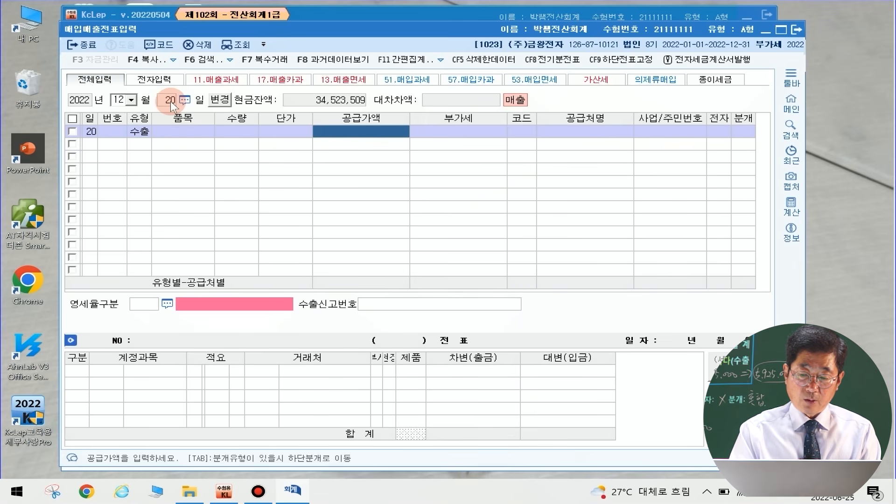
- Enter a supply amount of 5,925,000 for the December 20 export sale and assign the customer dongho
type("5,925,000")
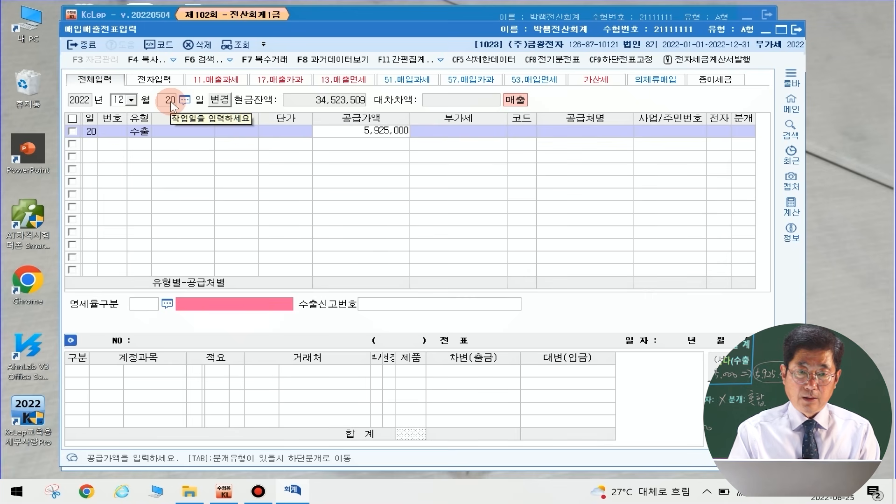
key("Return")
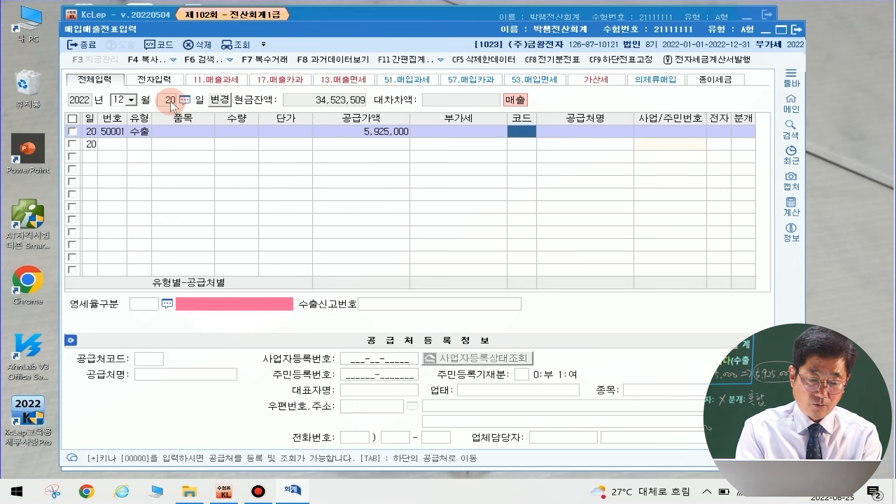
type("d")
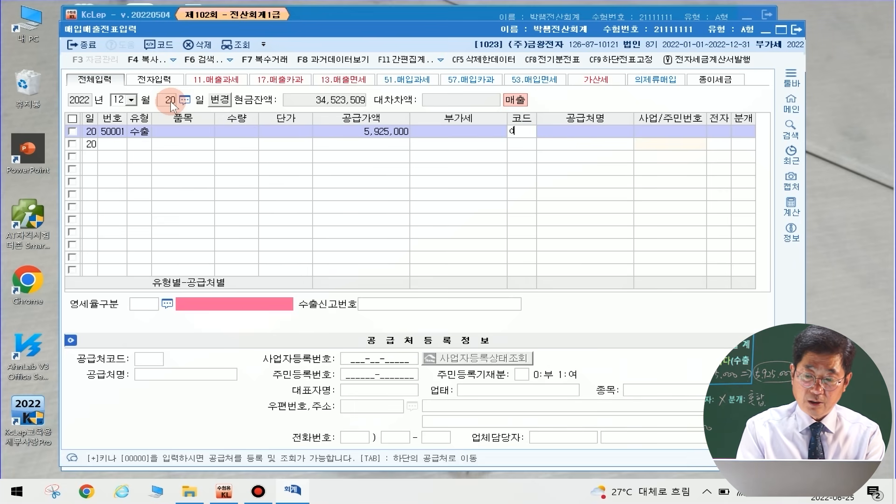
key("Return")
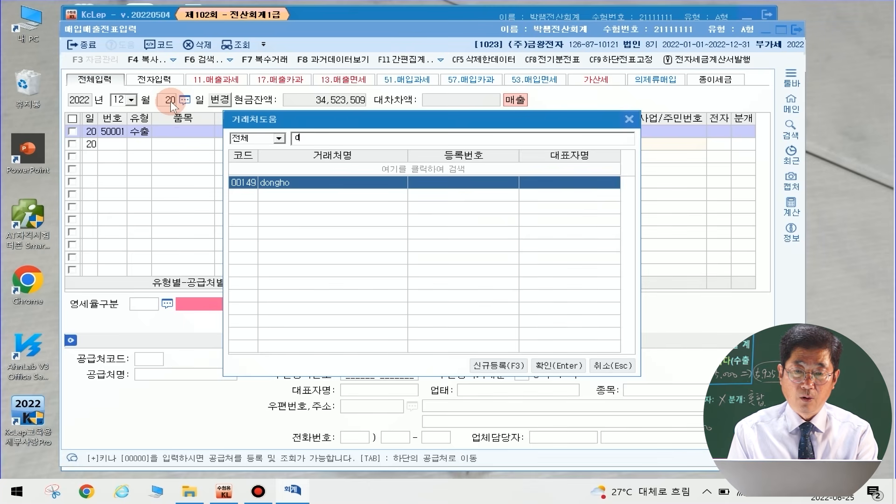
key("Return")
key("Return")
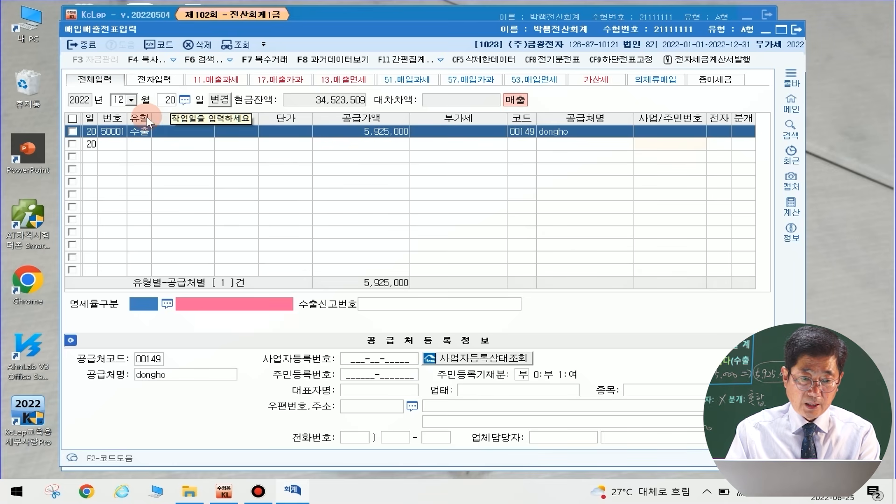
- Set the zero-rate classification to 1 직접수출(대행수출 포함) and the journal type to 혼합 for the export sale
left_click(167, 305)
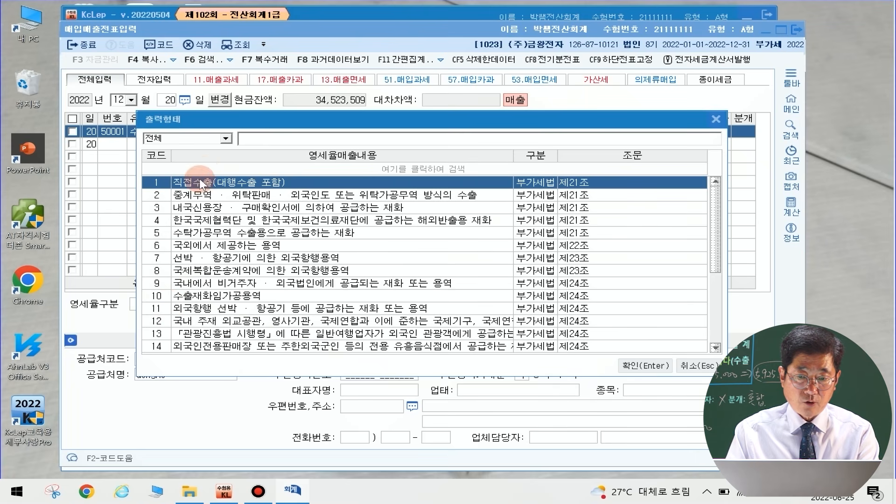
left_click(635, 367)
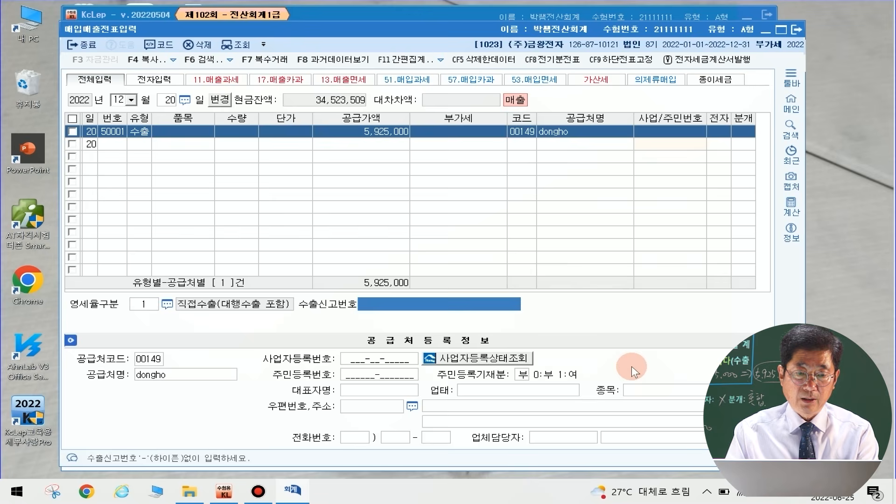
key("Return")
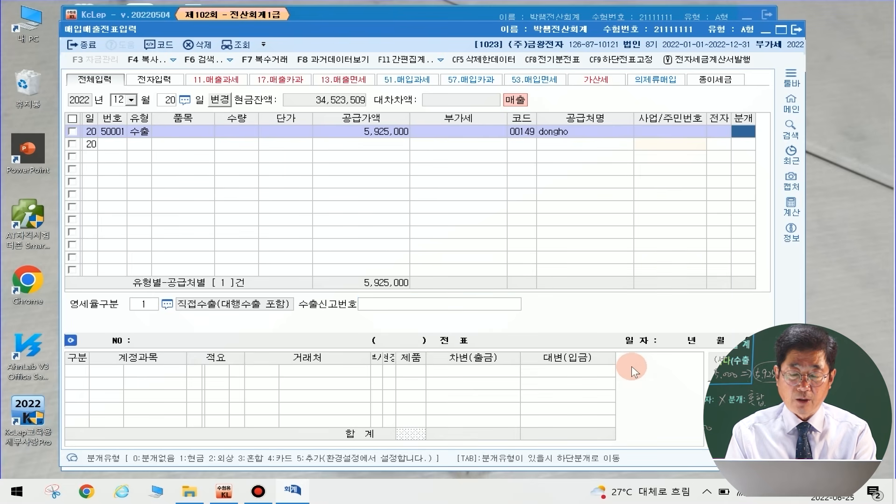
type("3")
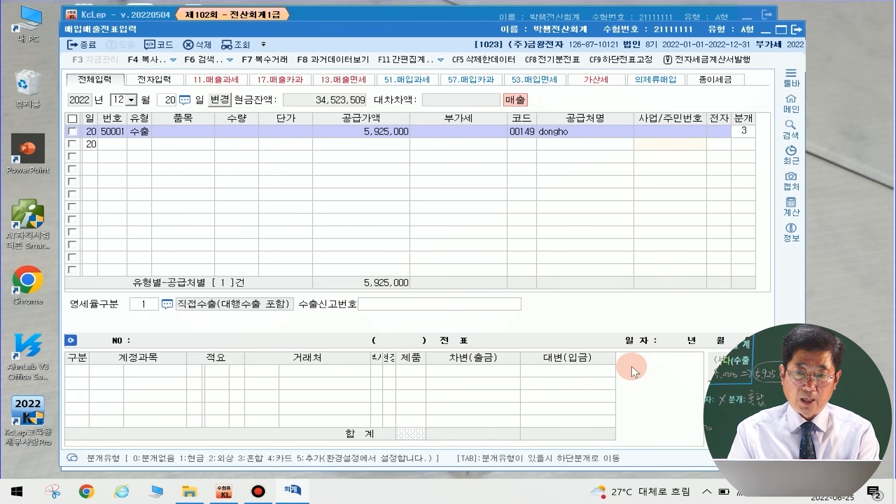
key("Return")
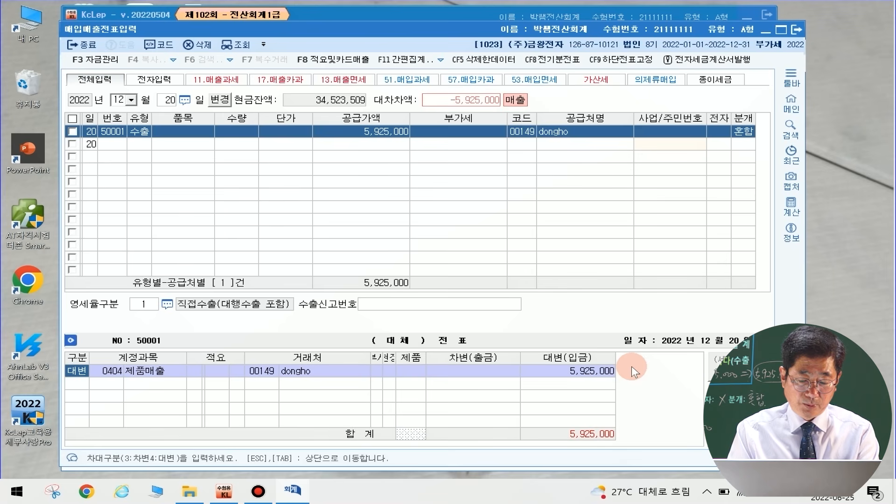
- Add a debit line to account 0108 외상매출금 for 5,925,000 with dongho and complete the December 20 voucher
key("Return")
key("Return")
key("Return")
type("3")
key("Return")
type("108")
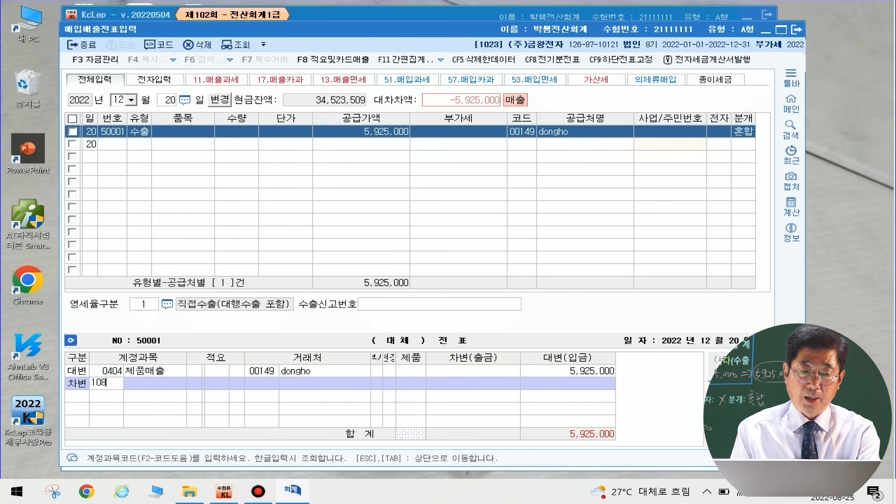
key("Return")
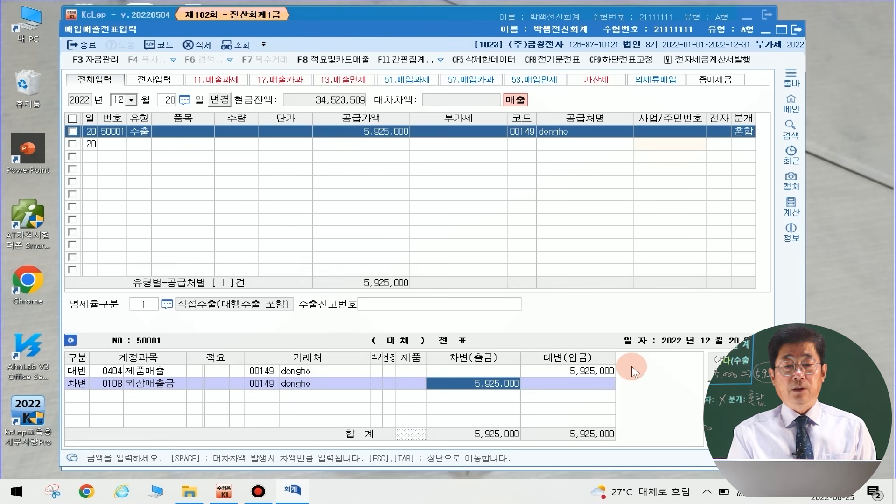
key("Return")
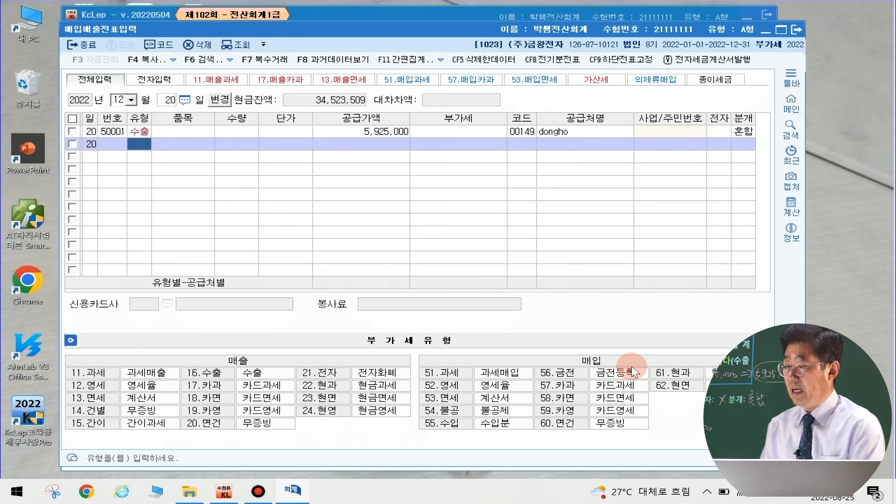